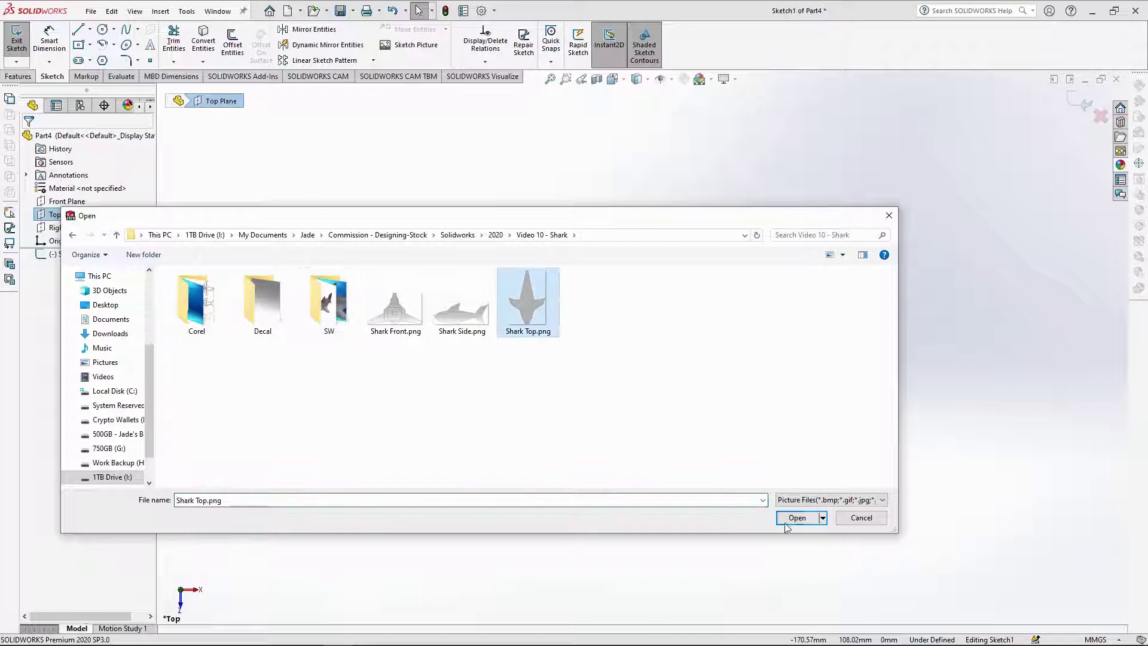
Give the Shark Top picture transparency from file, unlock its aspect ratio and resize it to 102 mm wide by 150 mm high.
scroll(765, 231, down, 4)
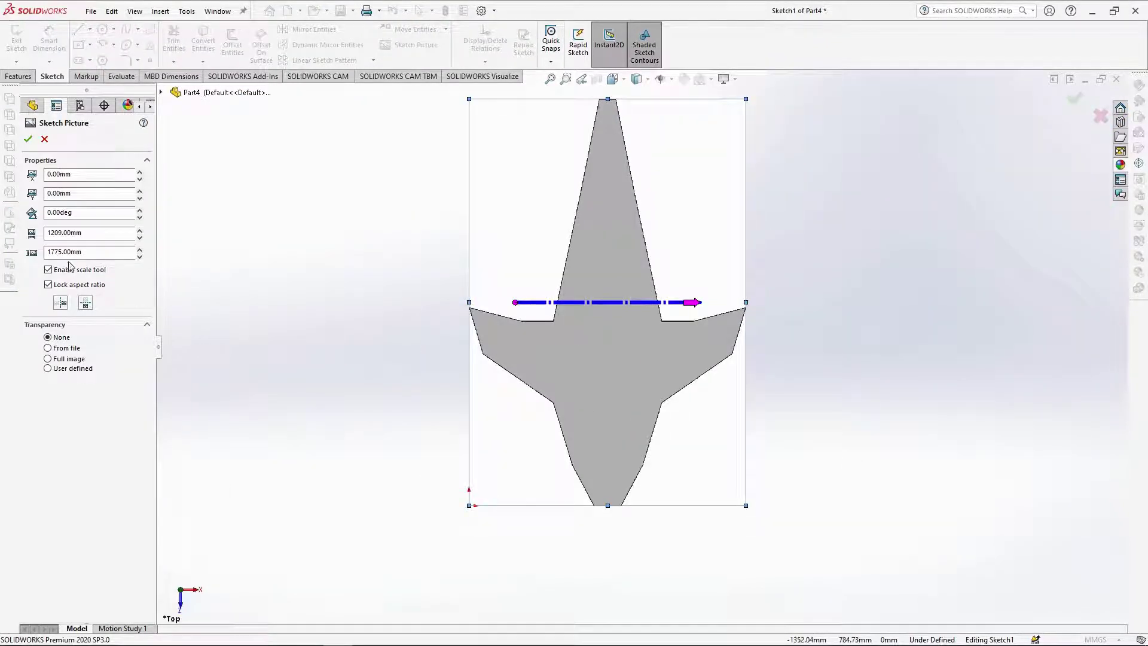
click(49, 348)
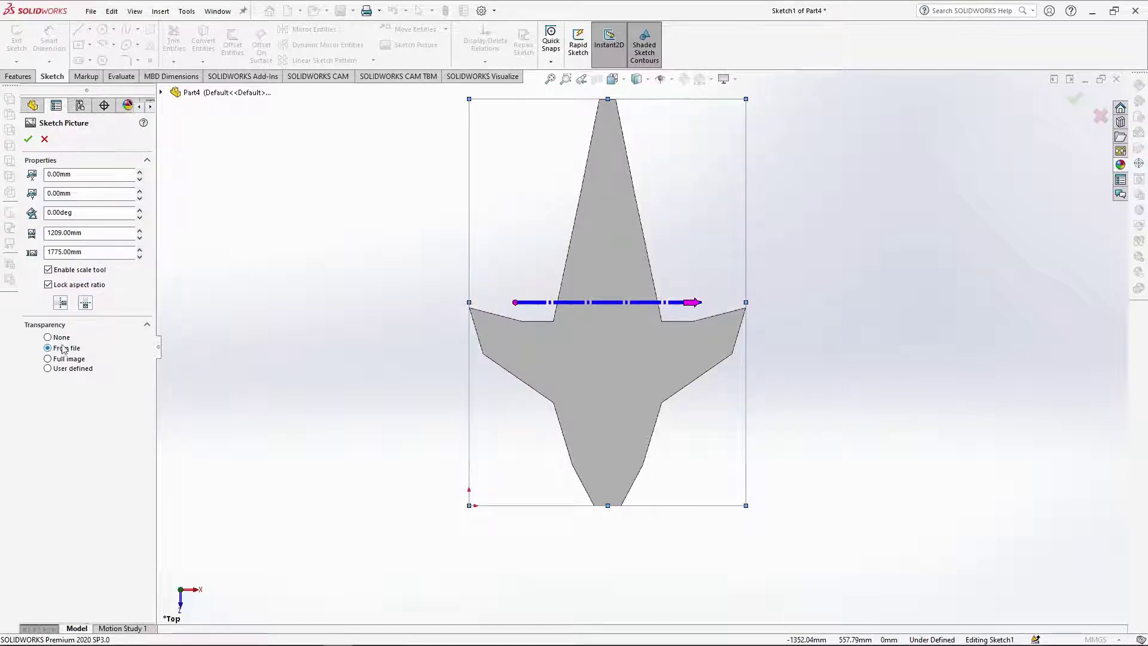
double_click(85, 231)
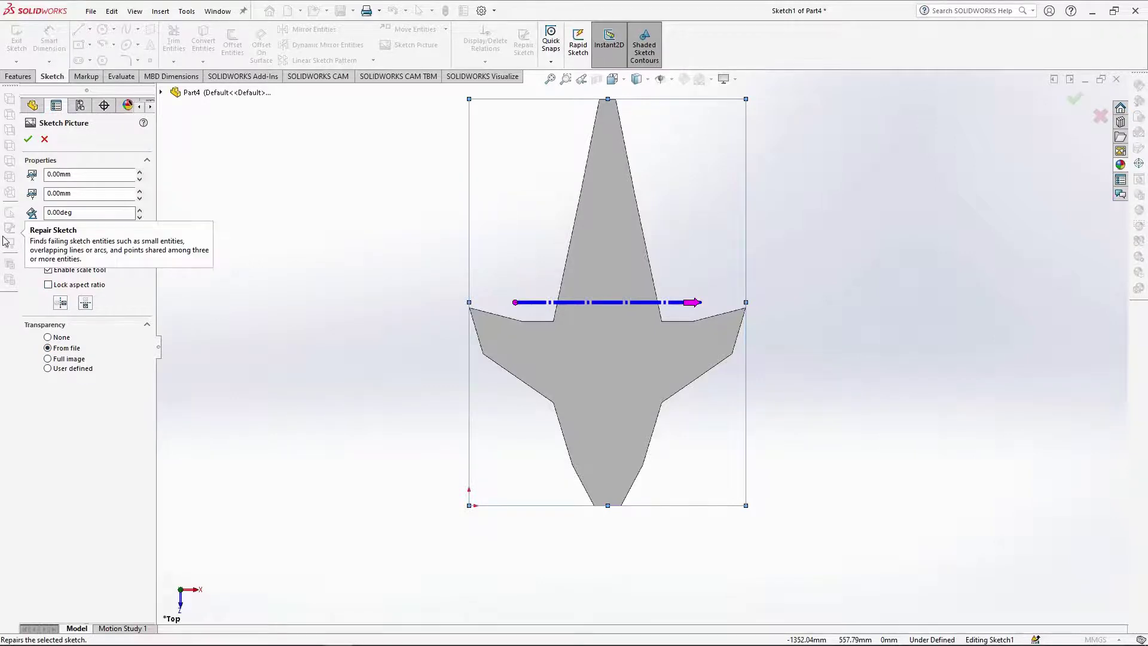
text(102)
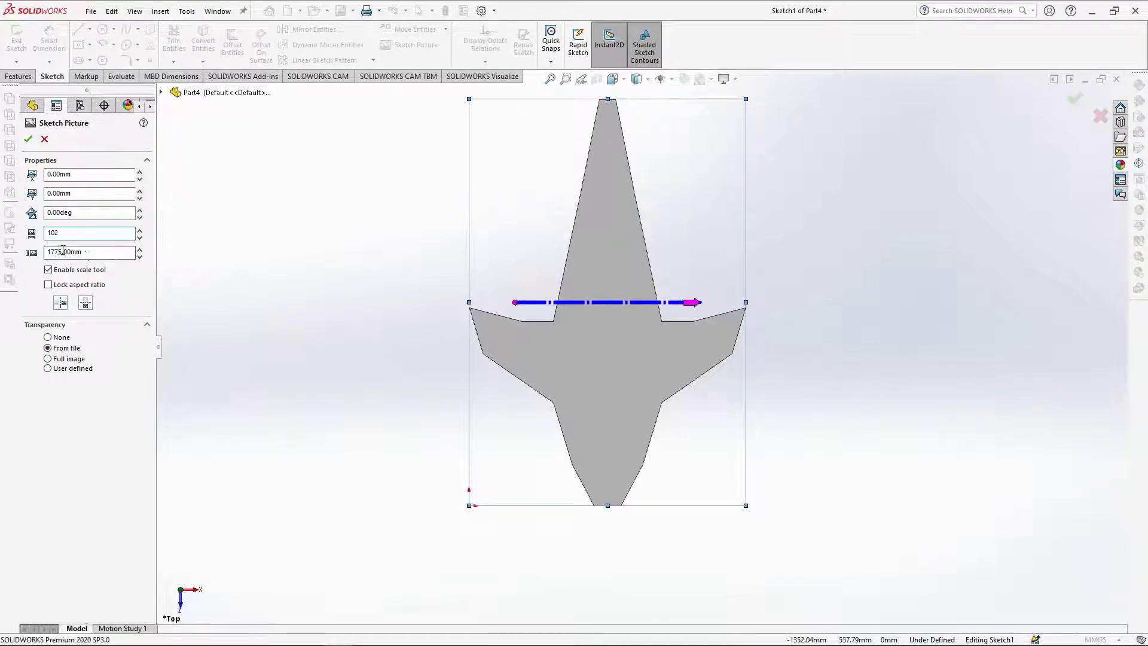
double_click(93, 251)
text(150)
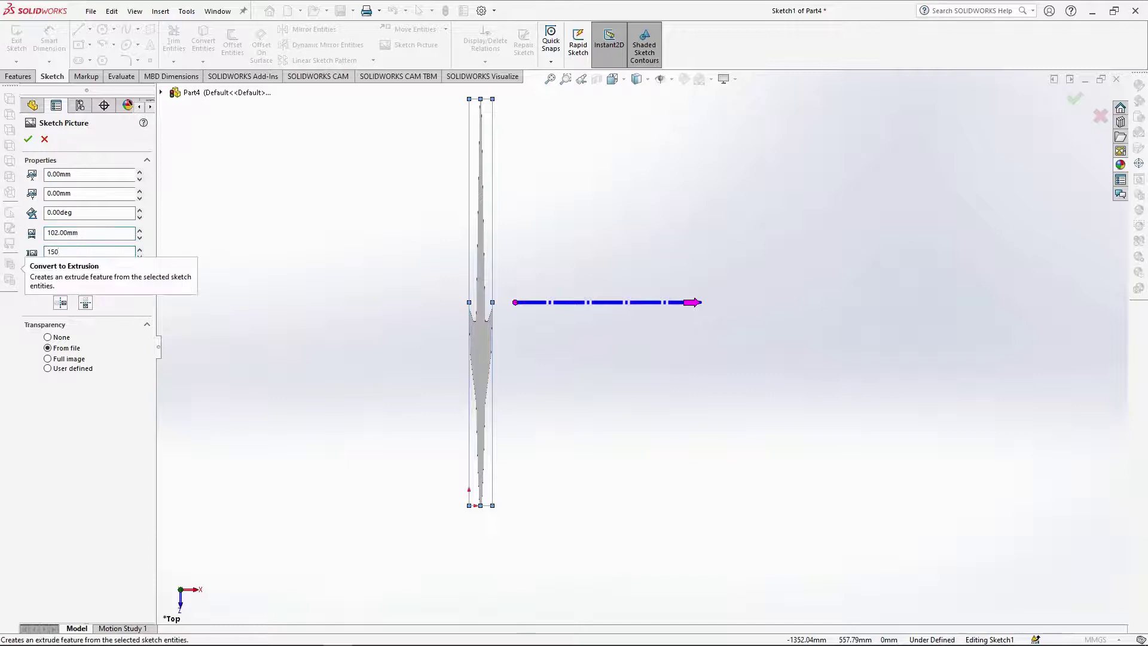
key(Return)
Center the shark top-view picture over the origin with an X position of -51 mm and exit the sketch.
scroll(480, 508, down, 8)
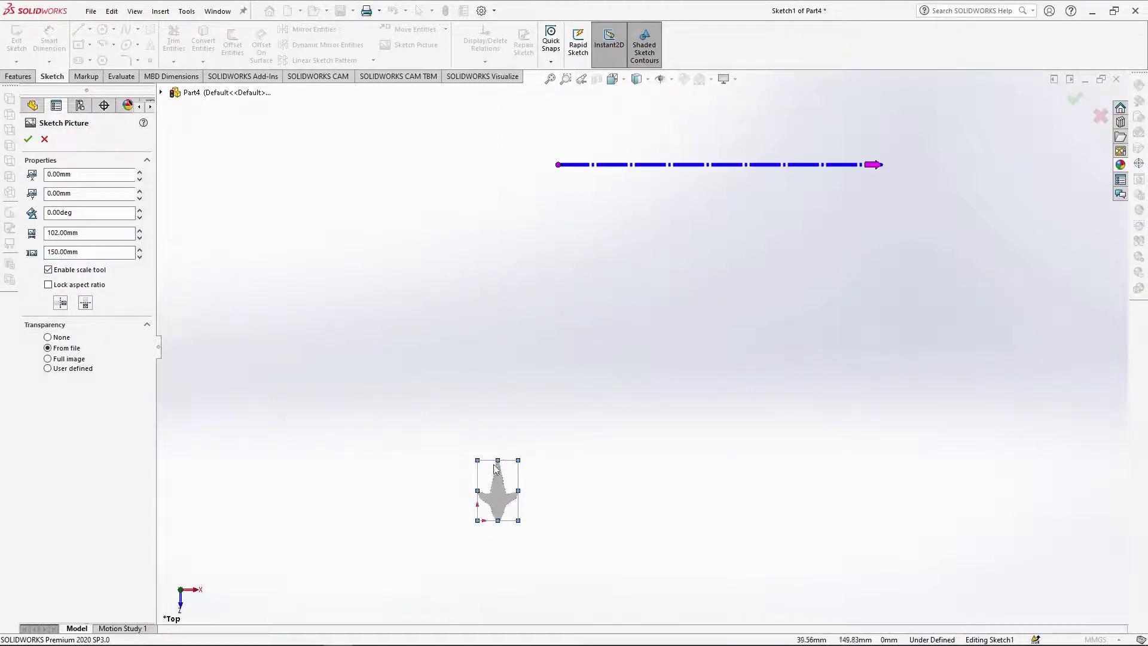
scroll(527, 459, down, 2)
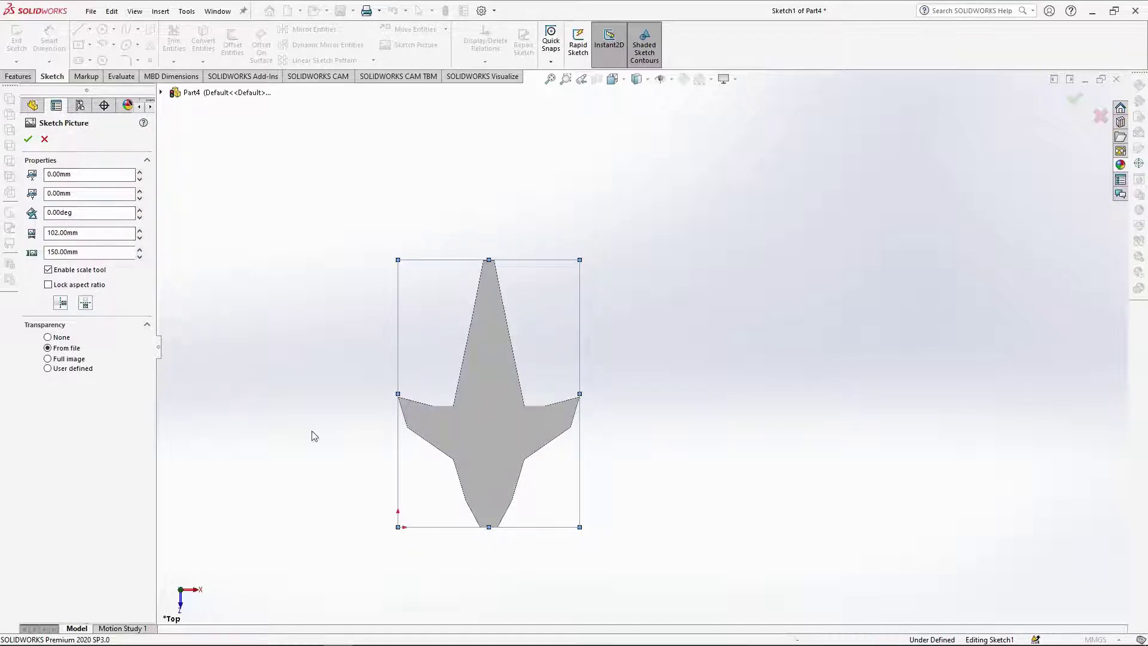
click(88, 173)
key(Return)
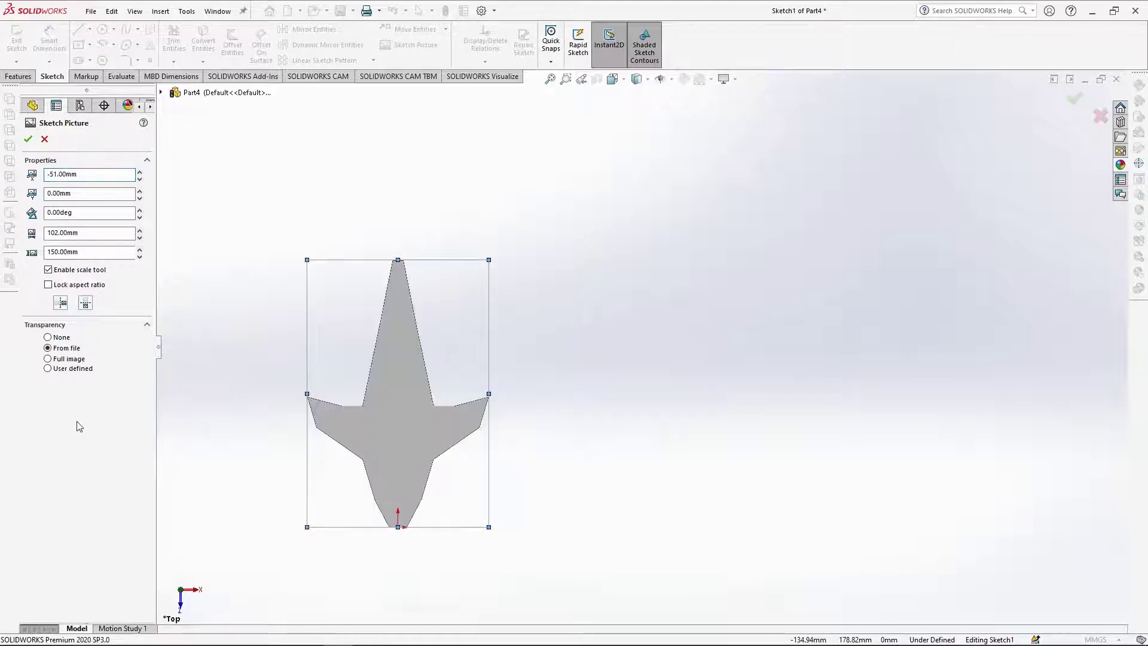
key(z)
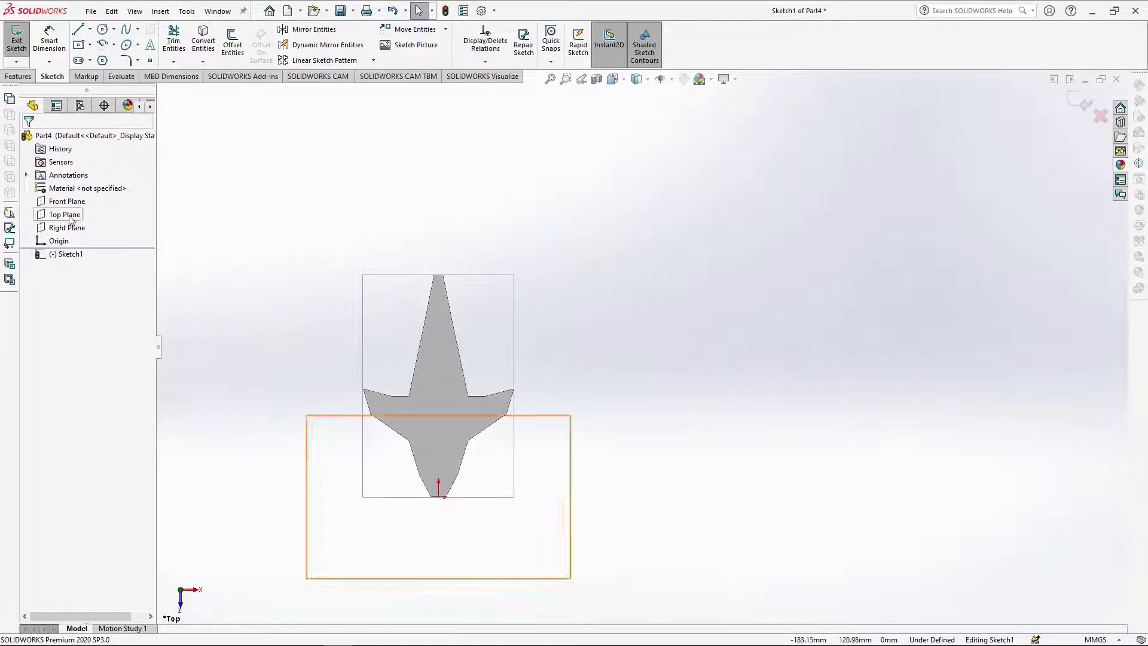
key(ctrl+b)
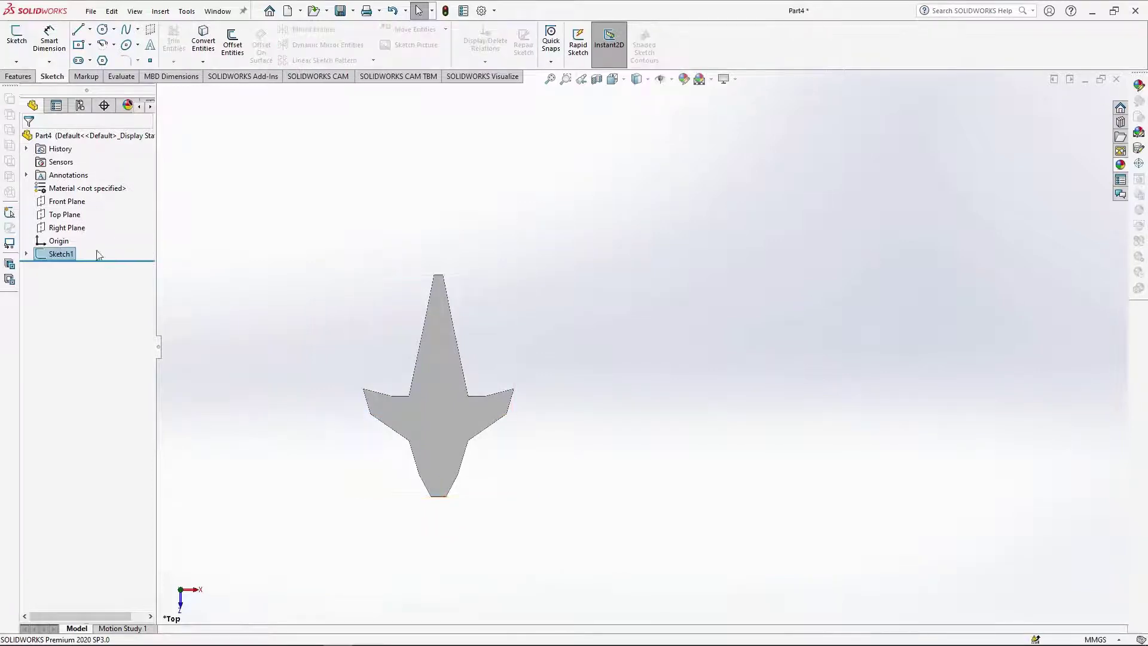
Resize the Top Plane so that it frames the shark top-view picture.
click(64, 215)
key(z)
key(z)
key(z)
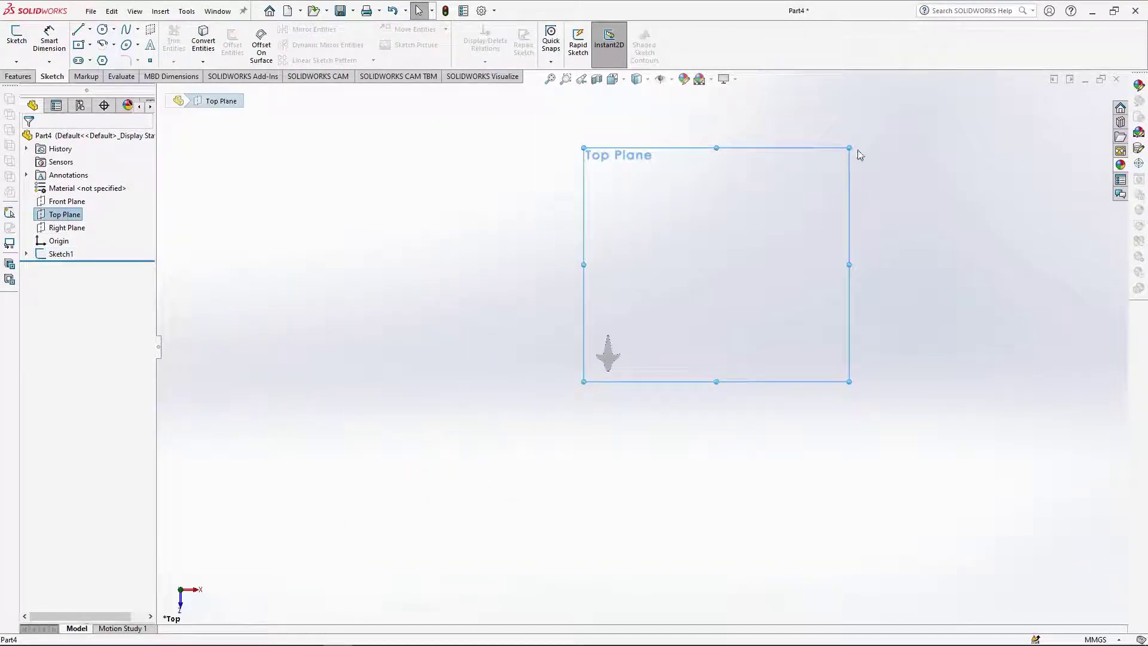
key(z)
key(f)
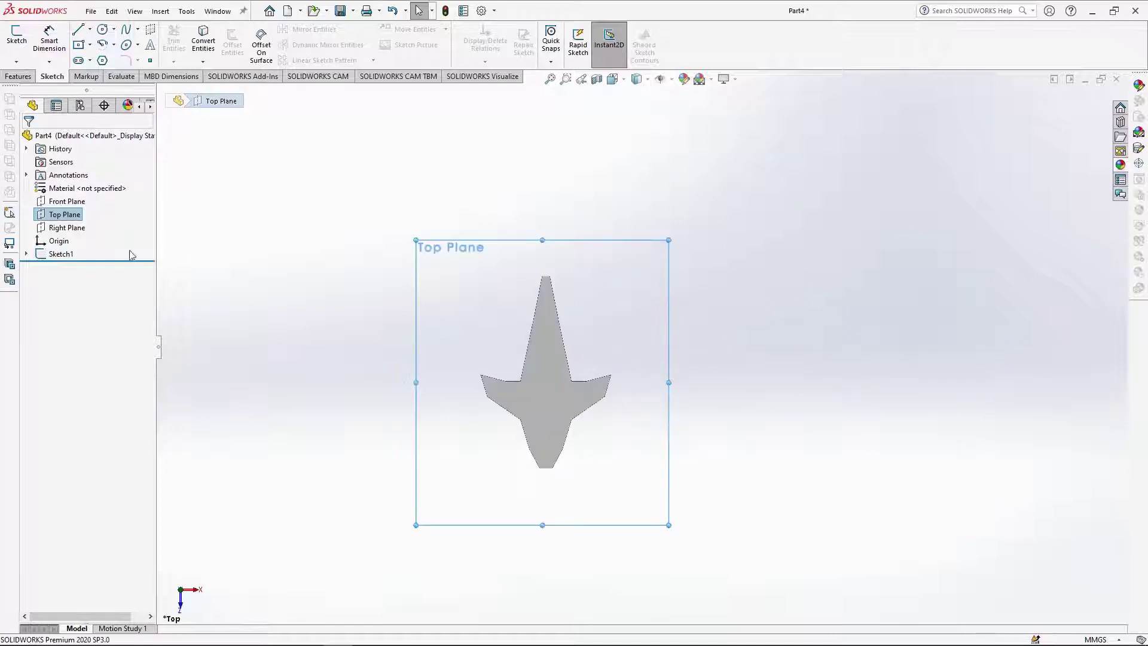
Start a sketch on the Right Plane and insert Shark Side.png as a sketch picture.
click(67, 227)
click(99, 214)
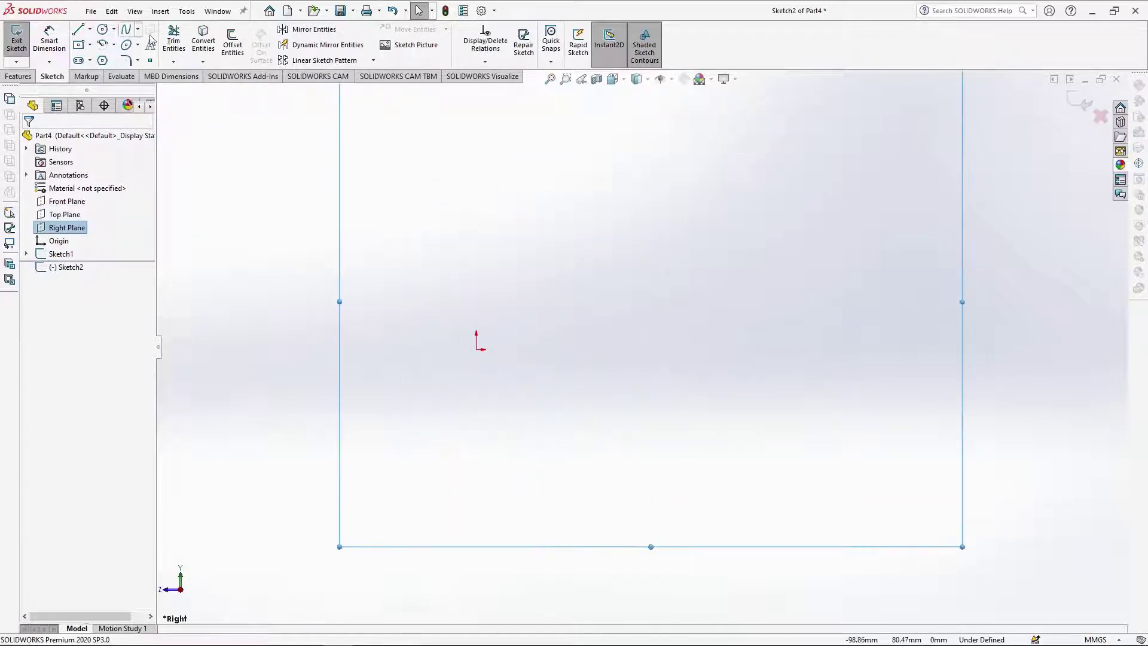
click(187, 10)
mouse_move(217, 357)
click(358, 574)
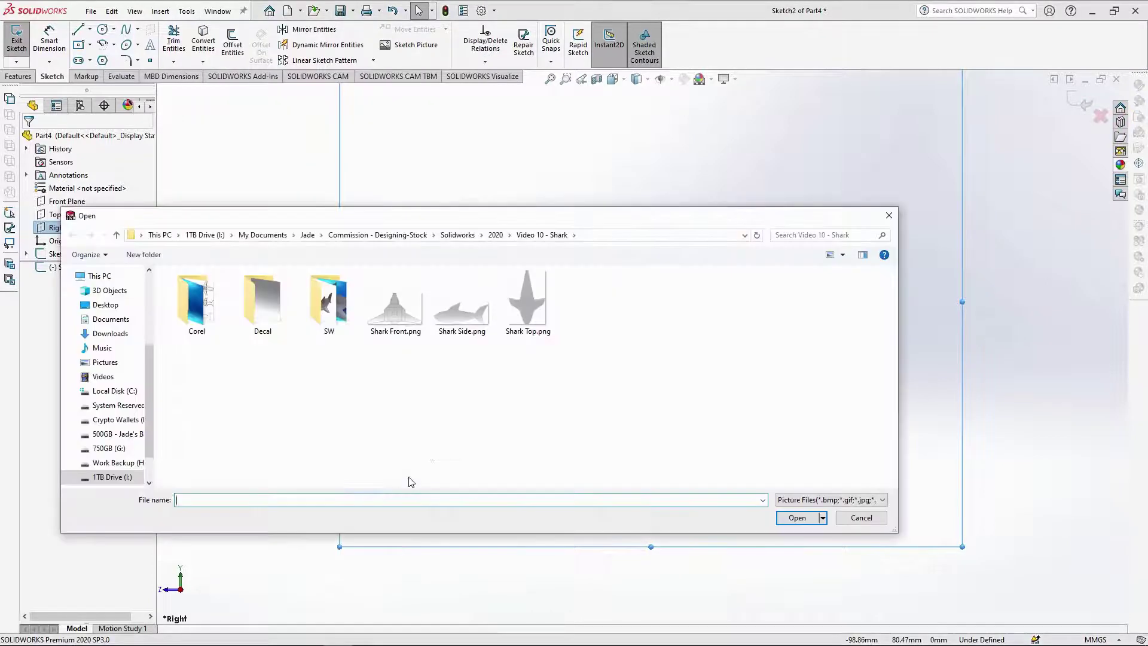
double_click(457, 324)
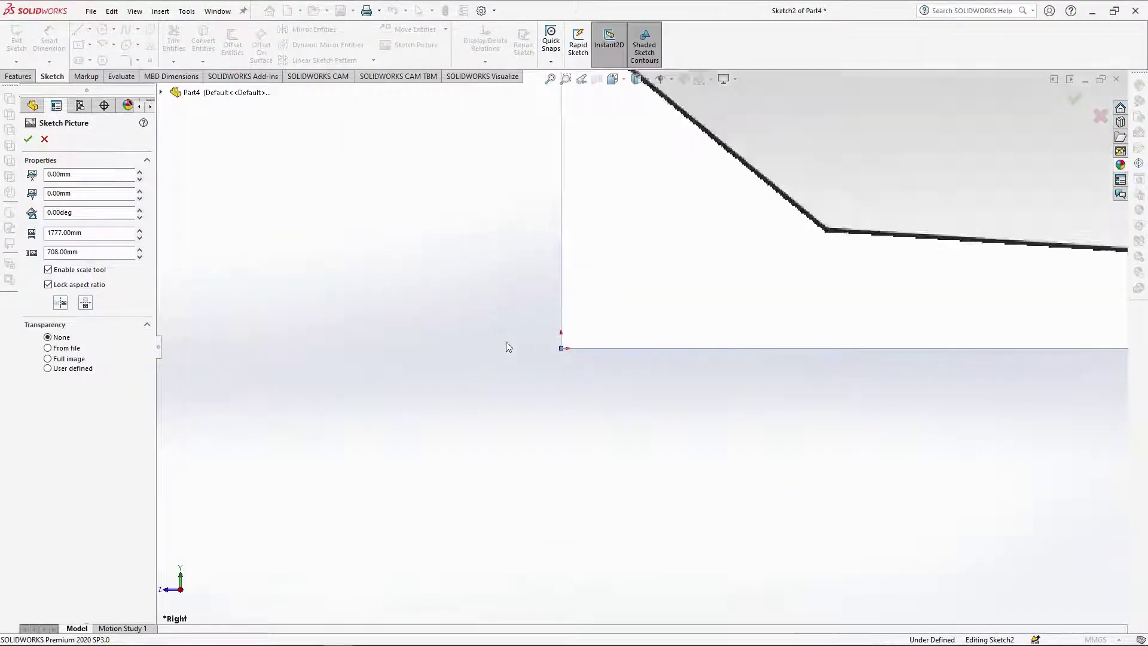
Give the side-view picture transparency from file, unlock its aspect ratio and resize it to 150 mm wide by 59.50 mm high.
click(48, 348)
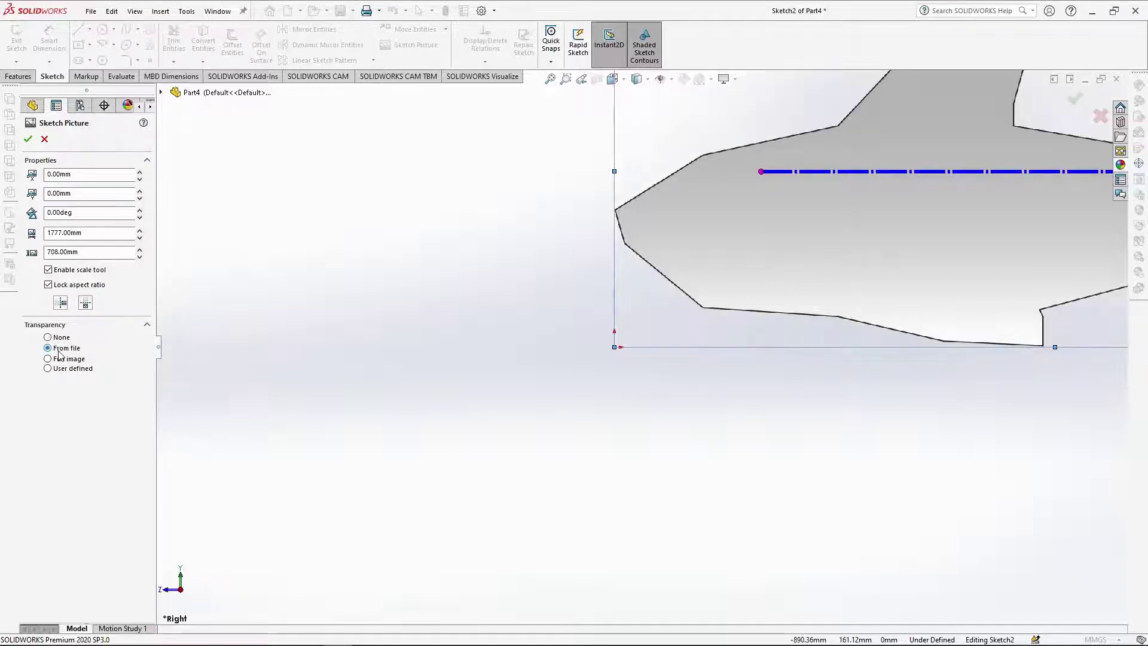
scroll(848, 264, up, 3)
scroll(848, 264, down, 2)
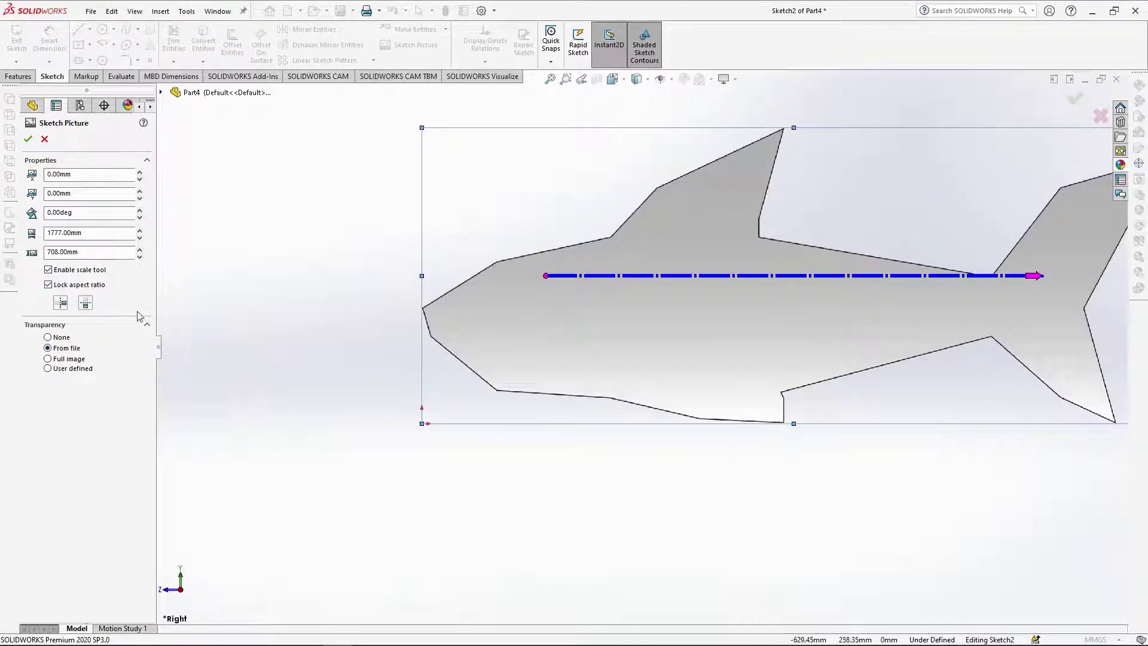
double_click(87, 237)
click(130, 251)
text(59.50)
key(Return)
scroll(476, 423, down, 5)
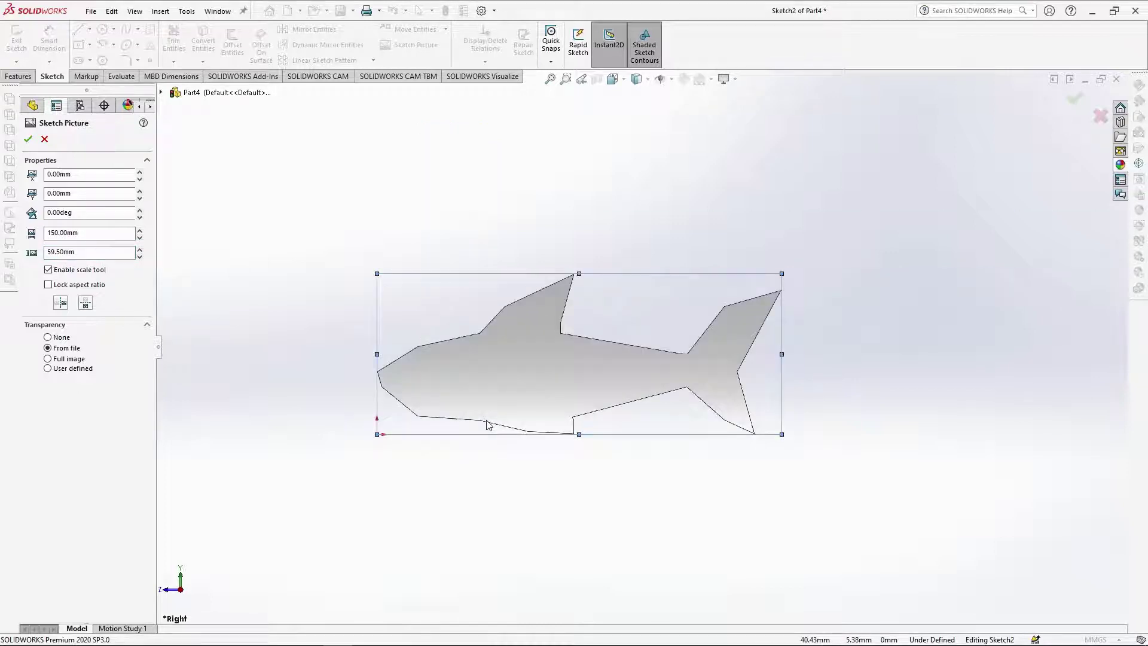
Align the shark's nose with the origin by setting the side picture's Y position to -23.25 mm, and exit the sketch.
scroll(458, 371, down, 2)
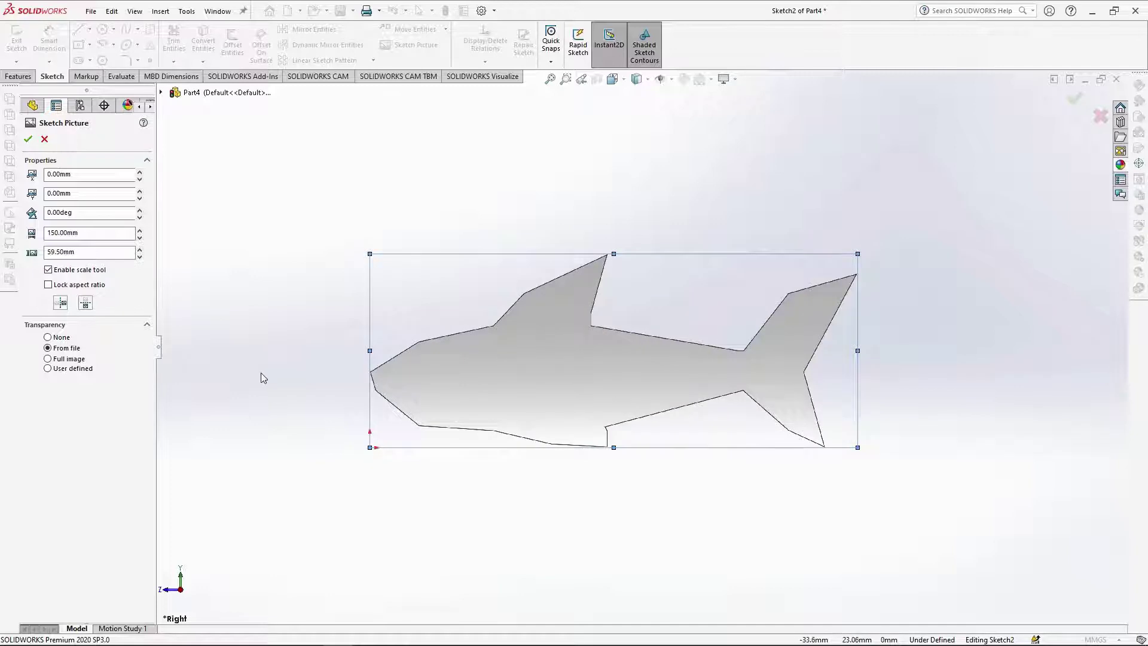
click(59, 193)
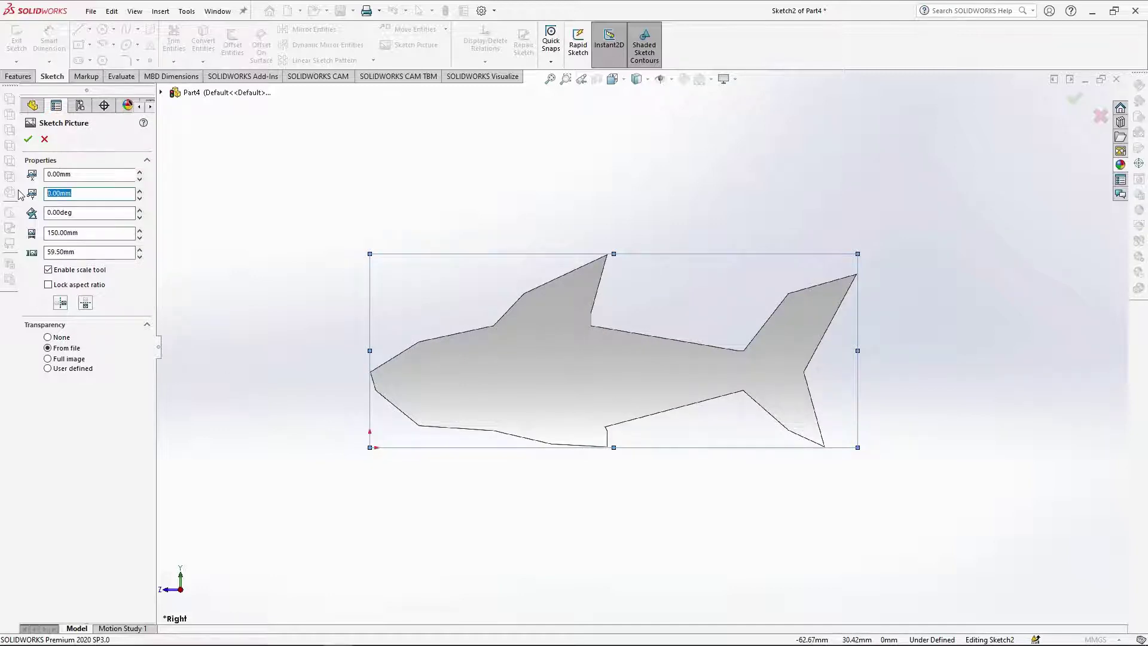
text(-23.25)
key(Return)
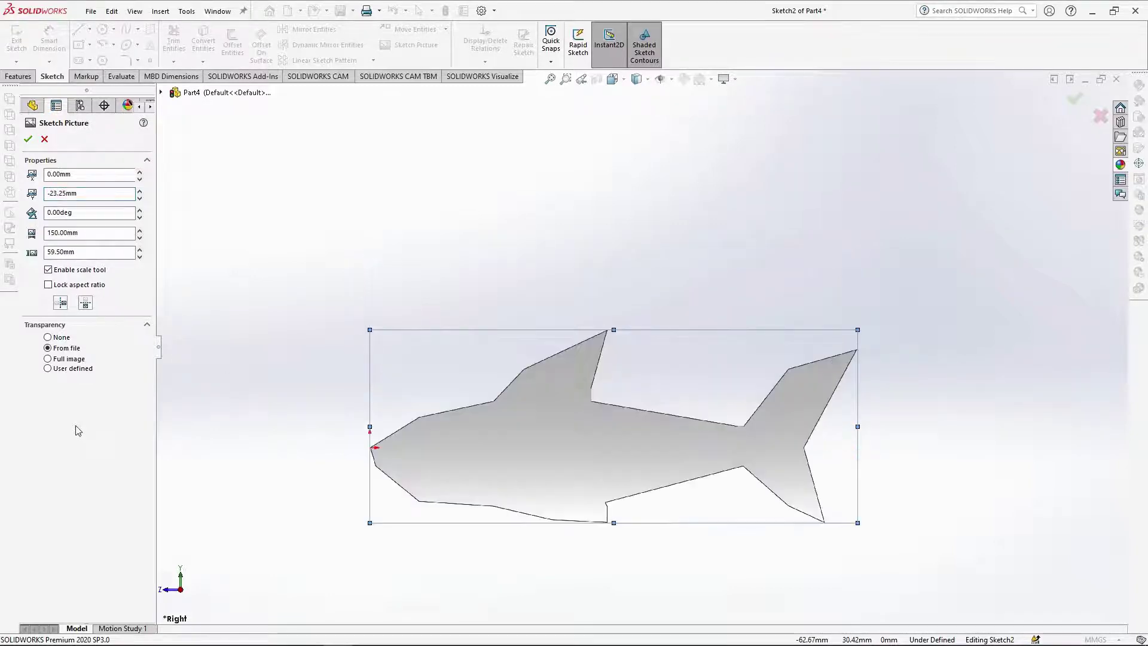
scroll(426, 415, down, 5)
scroll(593, 394, up, 4)
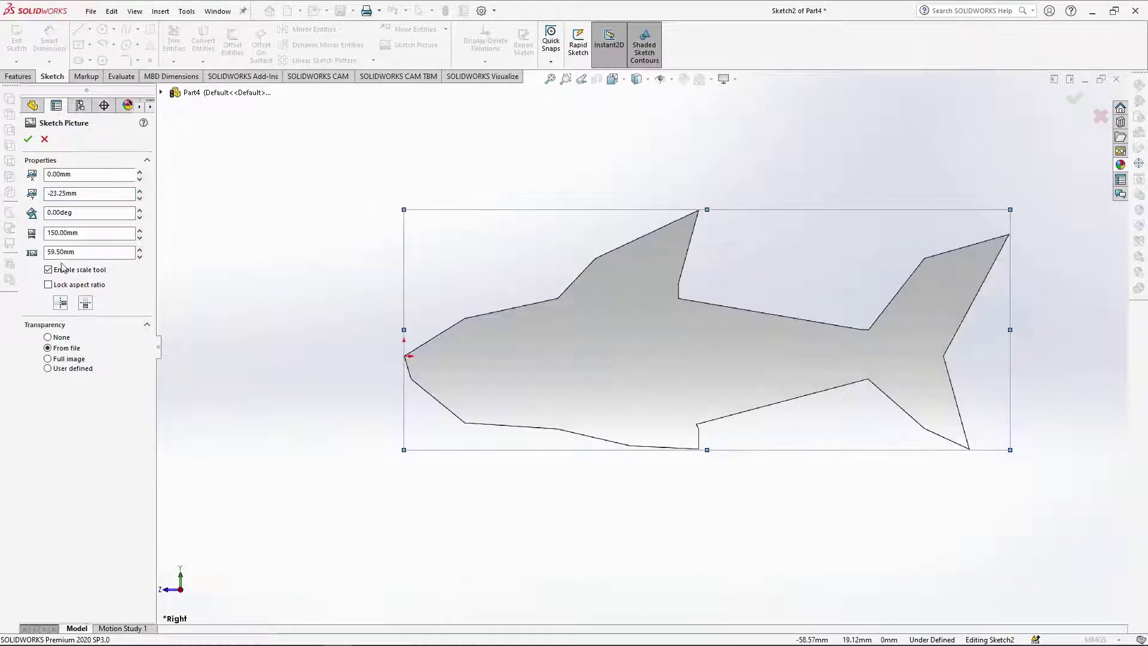
click(27, 138)
scroll(641, 348, up, 5)
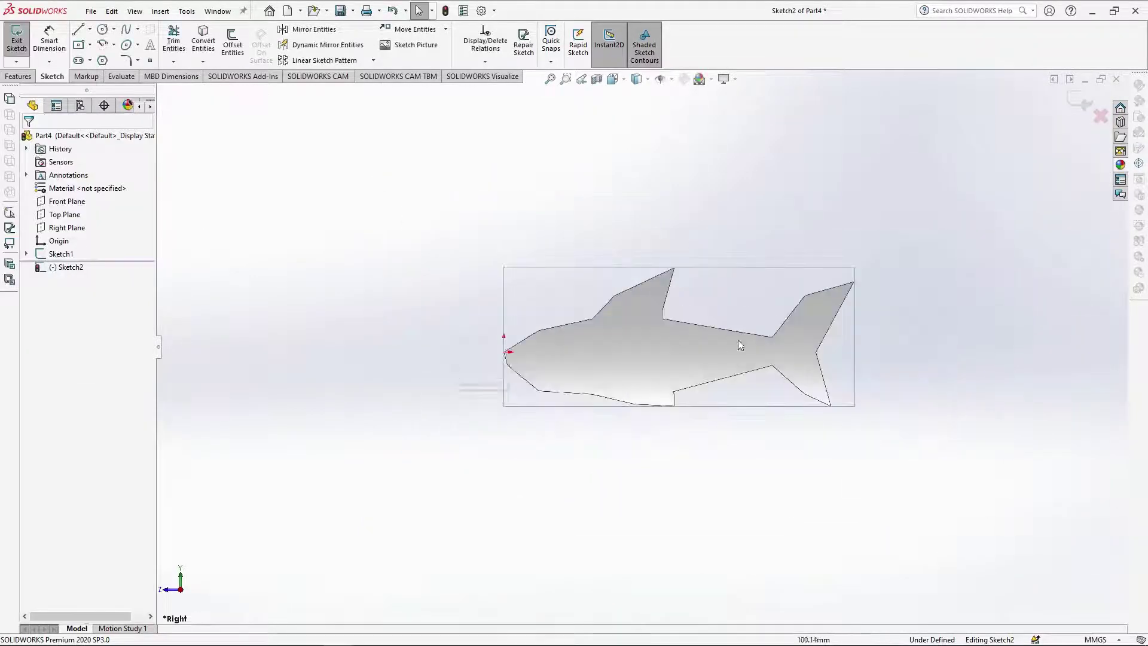
click(1083, 104)
scroll(751, 348, down, 1)
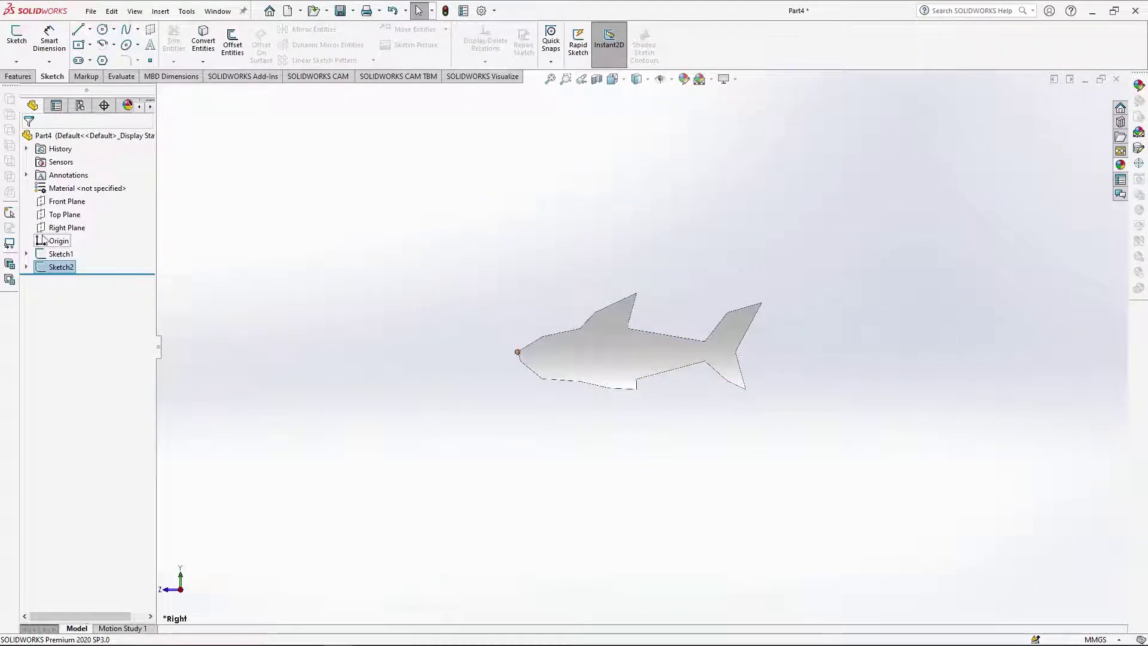
Examine how the top and side shark pictures line up with the Front Plane in 3D and in the Right view.
click(65, 208)
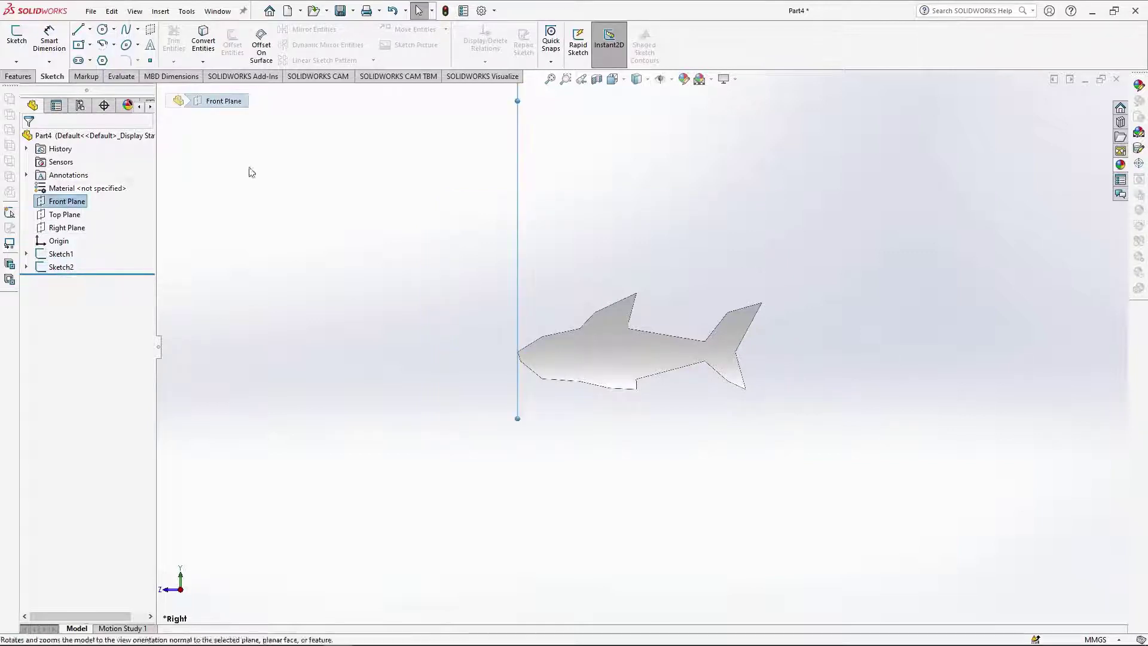
click(636, 78)
click(628, 146)
drag(972, 241, 417, 351)
middle_drag(418, 351, 500, 436)
scroll(462, 459, down, 4)
drag(205, 333, 307, 436)
scroll(472, 478, up, 3)
middle_drag(541, 505, 520, 486)
click(612, 79)
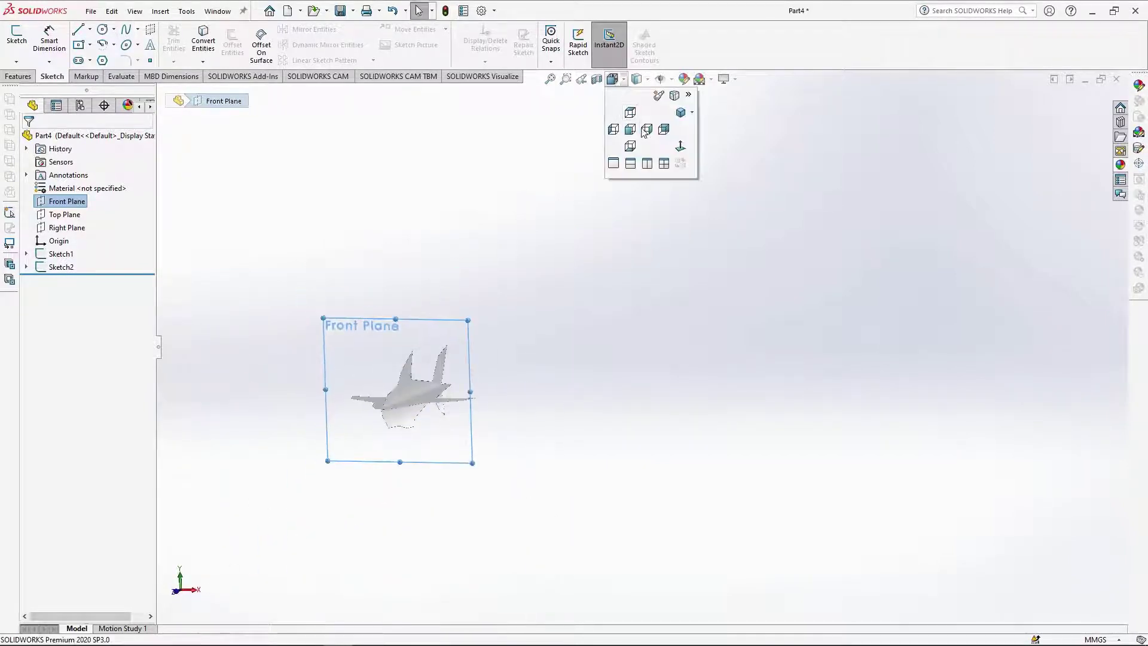
click(661, 115)
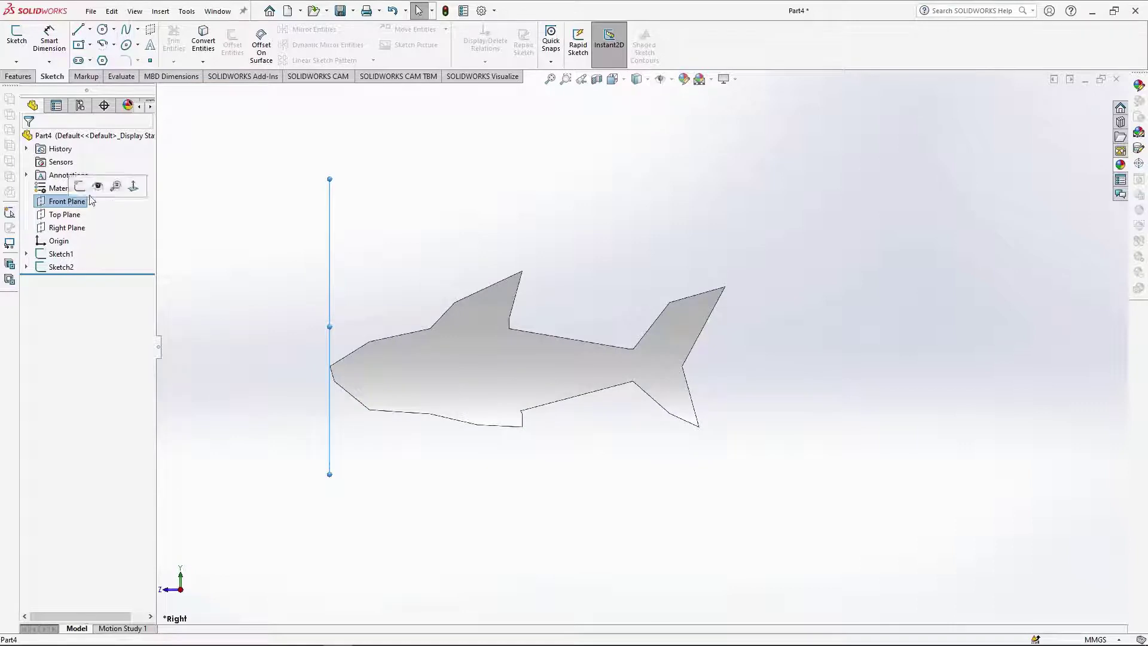
Show the Front Plane and create a reference plane offset 15 mm from it, flipped toward the shark's tail.
scroll(382, 392, down, 3)
scroll(605, 284, up, 2)
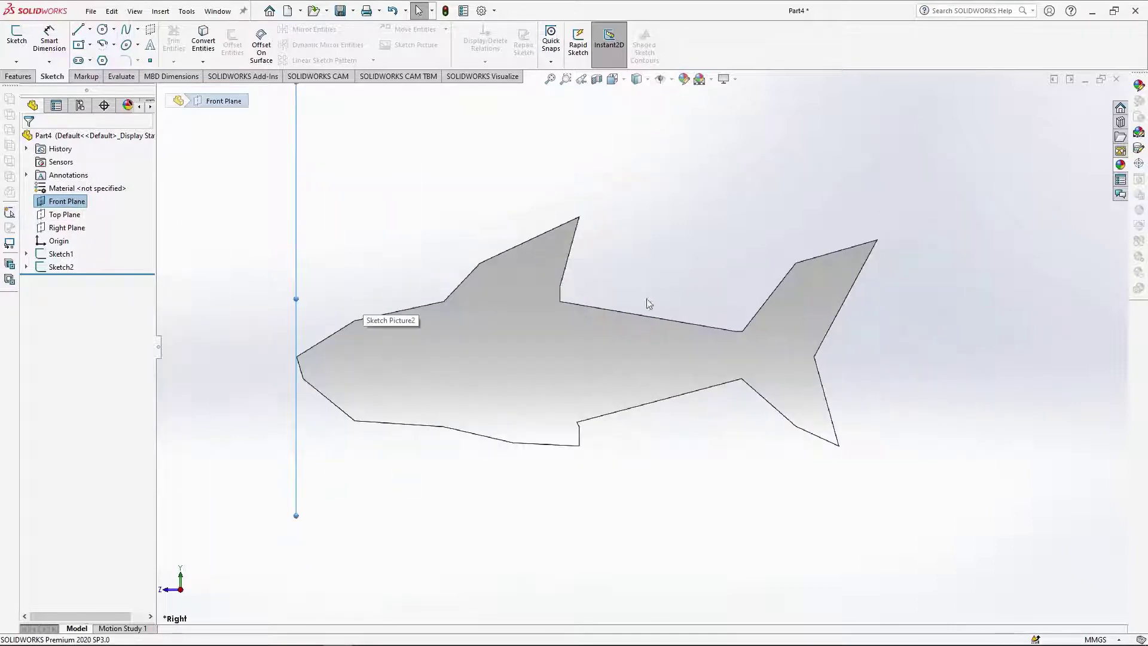
click(19, 76)
click(615, 53)
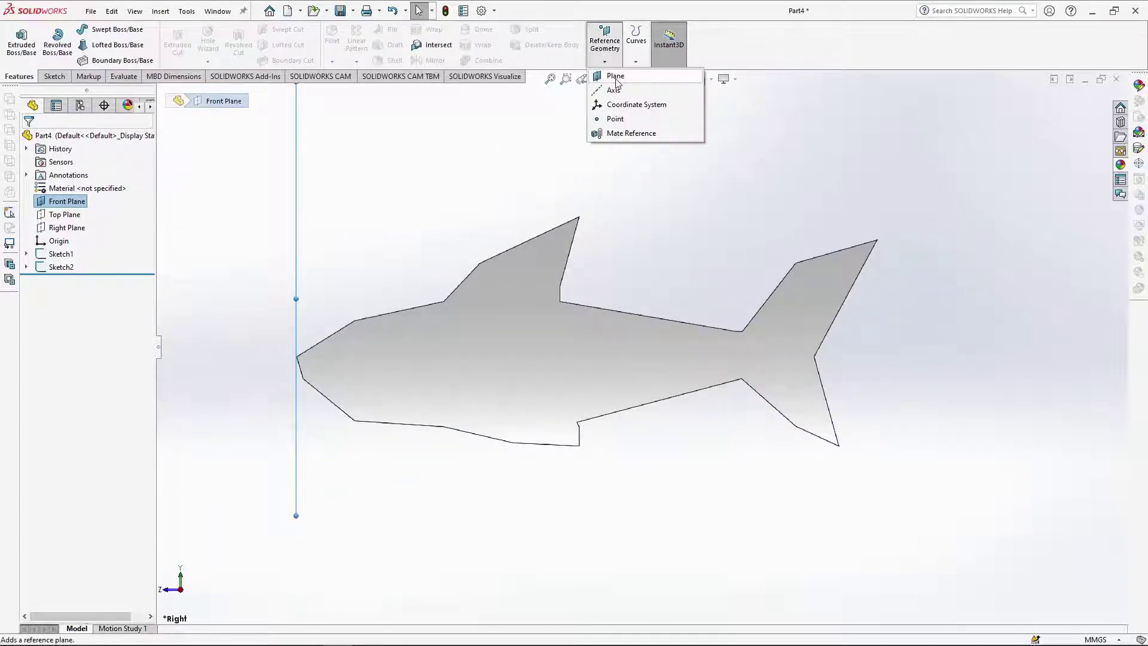
click(615, 76)
text(1)
click(45, 305)
text(15)
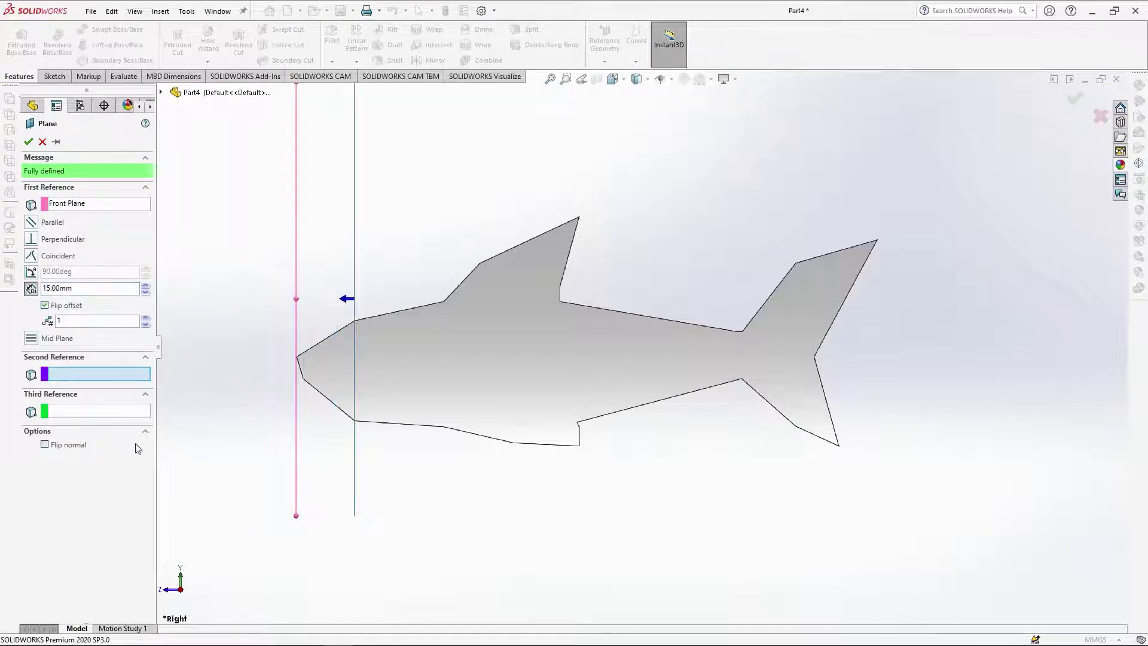
scroll(298, 340, down, 4)
click(28, 141)
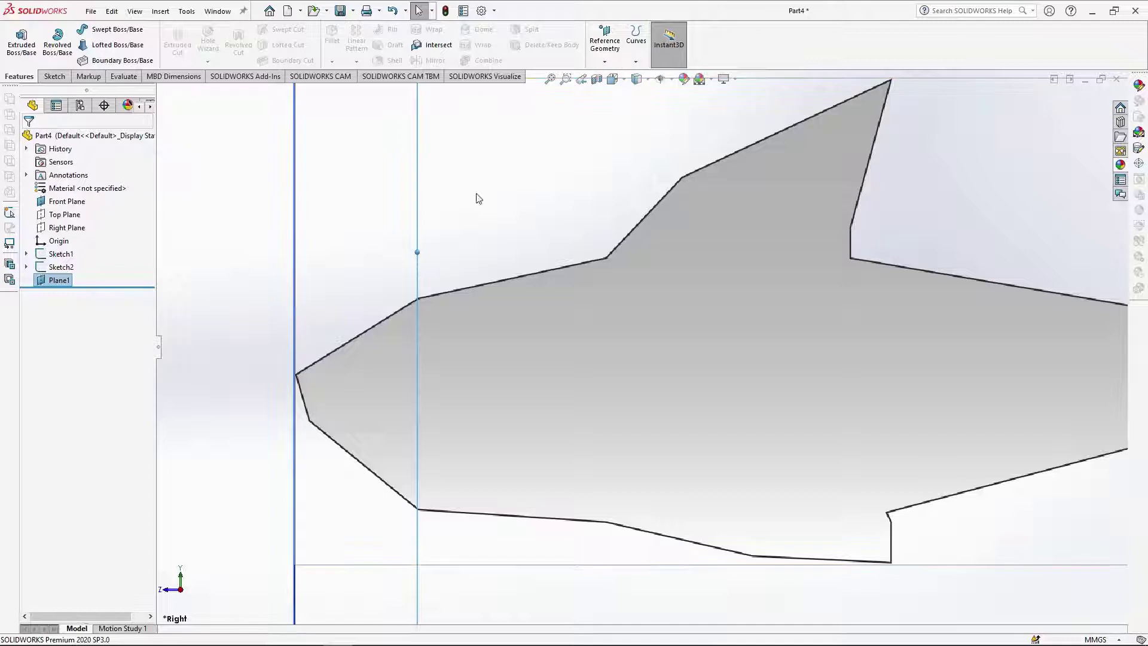
Create a second reference plane offset 38 mm from the Front Plane toward the tail, at the front of the dorsal fin.
click(595, 52)
click(604, 76)
click(63, 308)
click(145, 286)
click(146, 286)
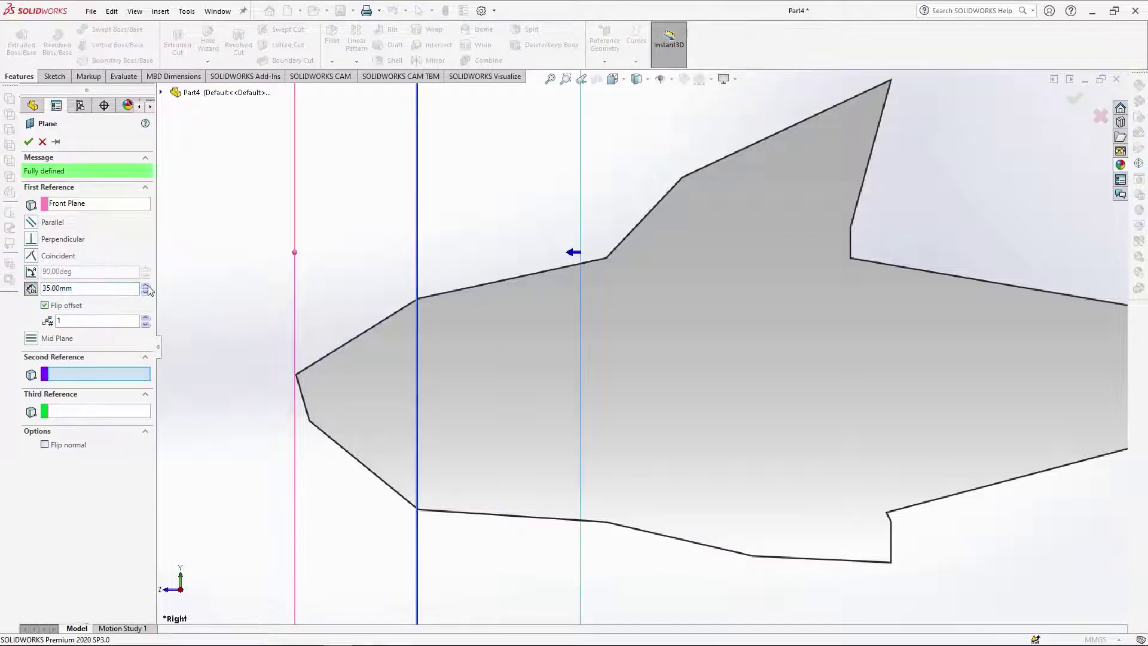
click(28, 142)
Create a third reference plane offset 68 mm from the Front Plane toward the tail, at the rear base of the dorsal fin.
click(295, 180)
click(604, 45)
scroll(759, 354, up, 2)
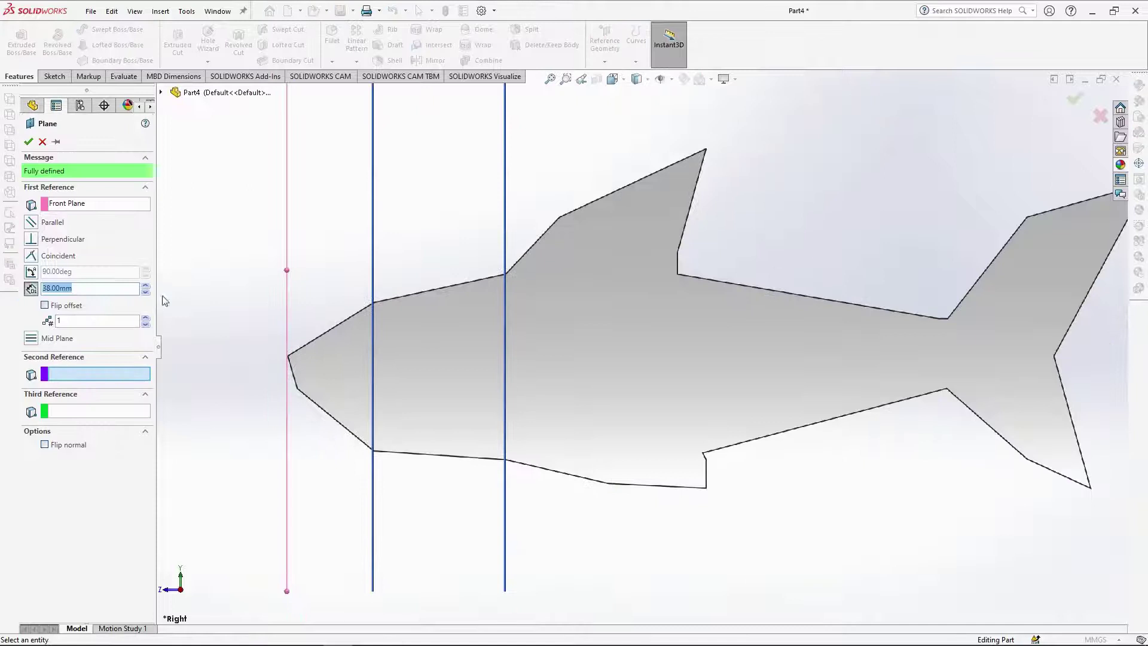
click(45, 306)
click(145, 286)
click(145, 286)
click(145, 286)
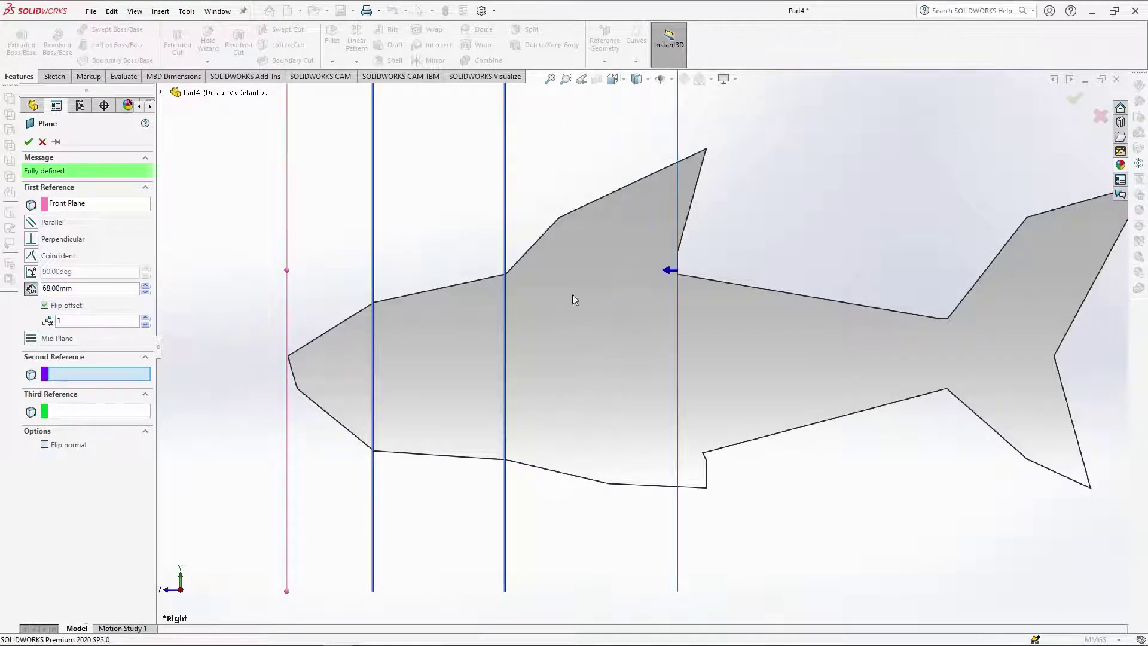
click(28, 141)
Create a fourth reference plane offset 115 mm from the Front Plane toward the tail, at the base of the tail fin.
click(287, 185)
click(604, 42)
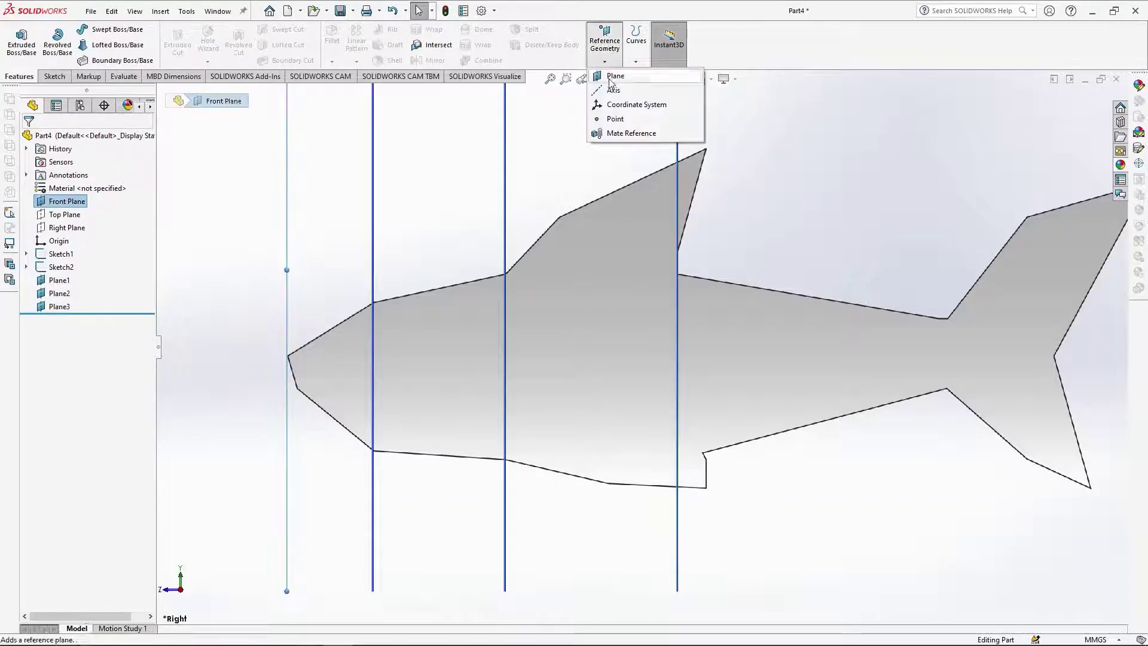
click(611, 77)
scroll(613, 320, up, 4)
scroll(752, 331, down, 3)
click(145, 286)
click(145, 285)
click(145, 286)
click(146, 286)
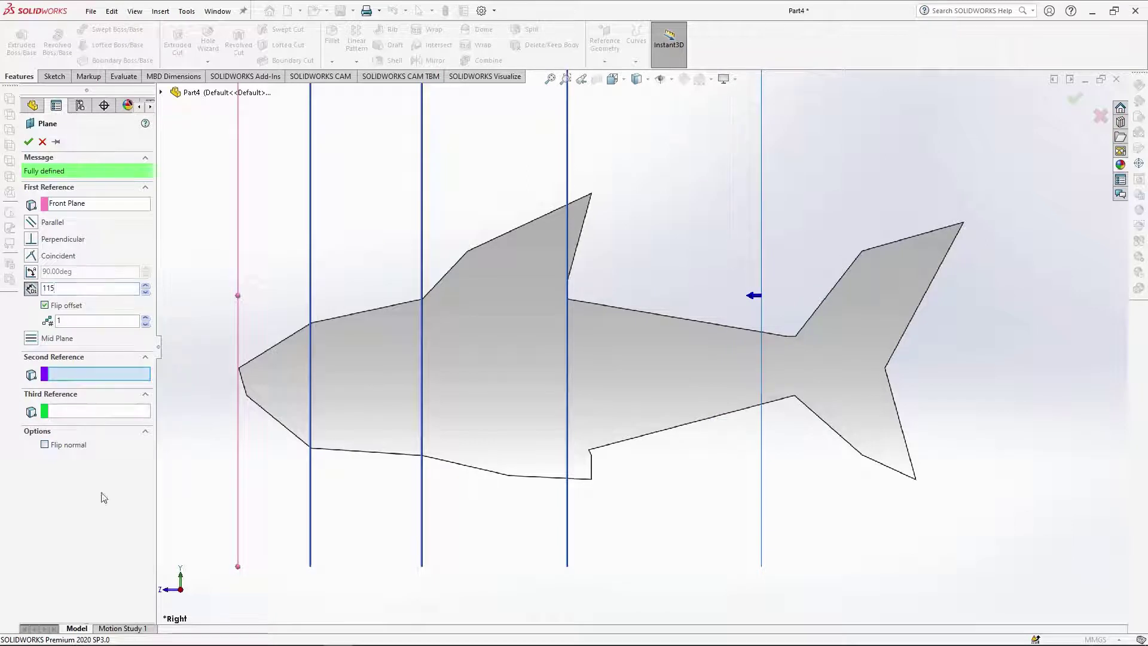
key(Return)
scroll(789, 339, down, 3)
scroll(749, 313, up, 4)
key(Return)
Start a sketch on the third offset plane, at the rear base of the dorsal fin, and insert the front-view shark picture.
scroll(607, 249, up, 1)
middle_drag(588, 197, 645, 249)
scroll(435, 179, down, 2)
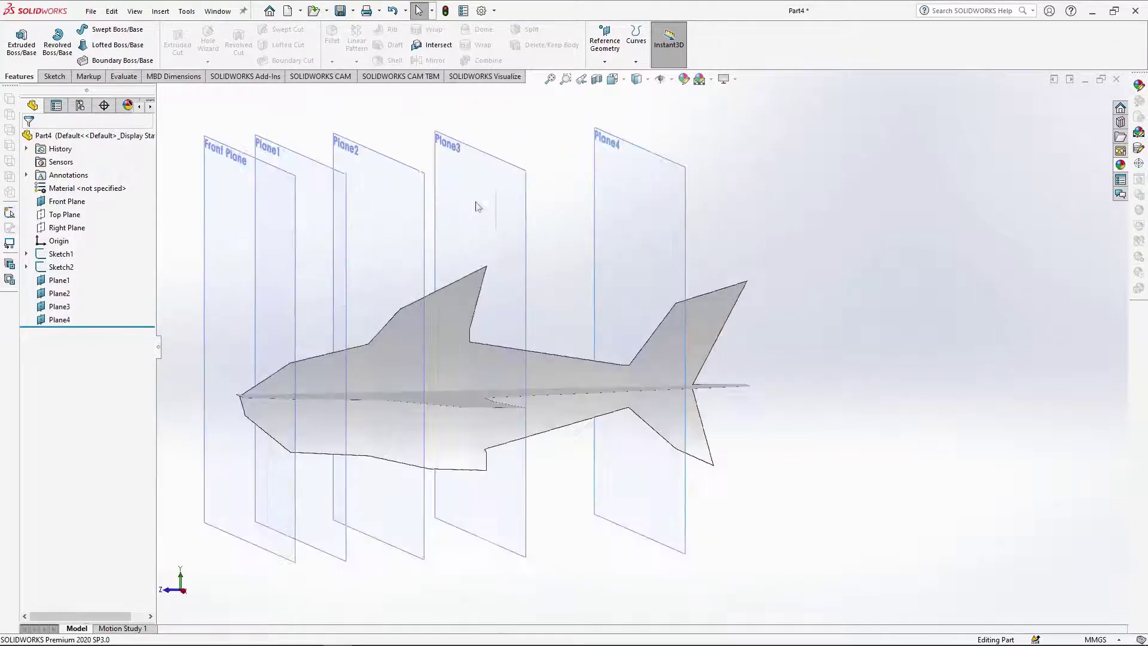
click(482, 154)
click(510, 97)
click(186, 11)
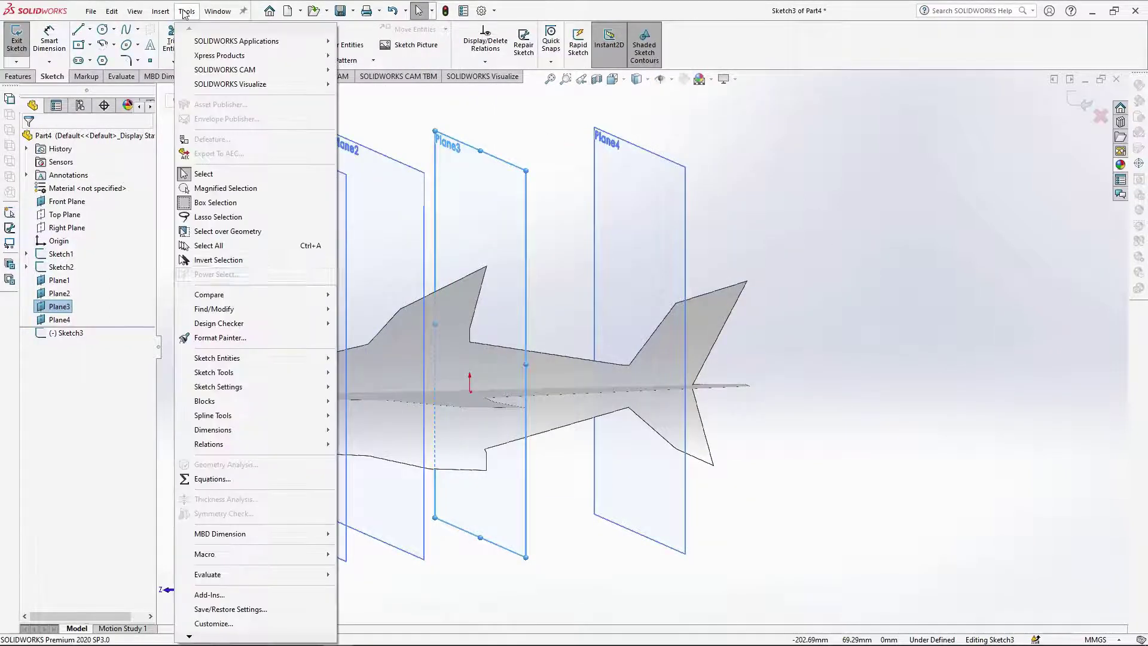
mouse_move(241, 375)
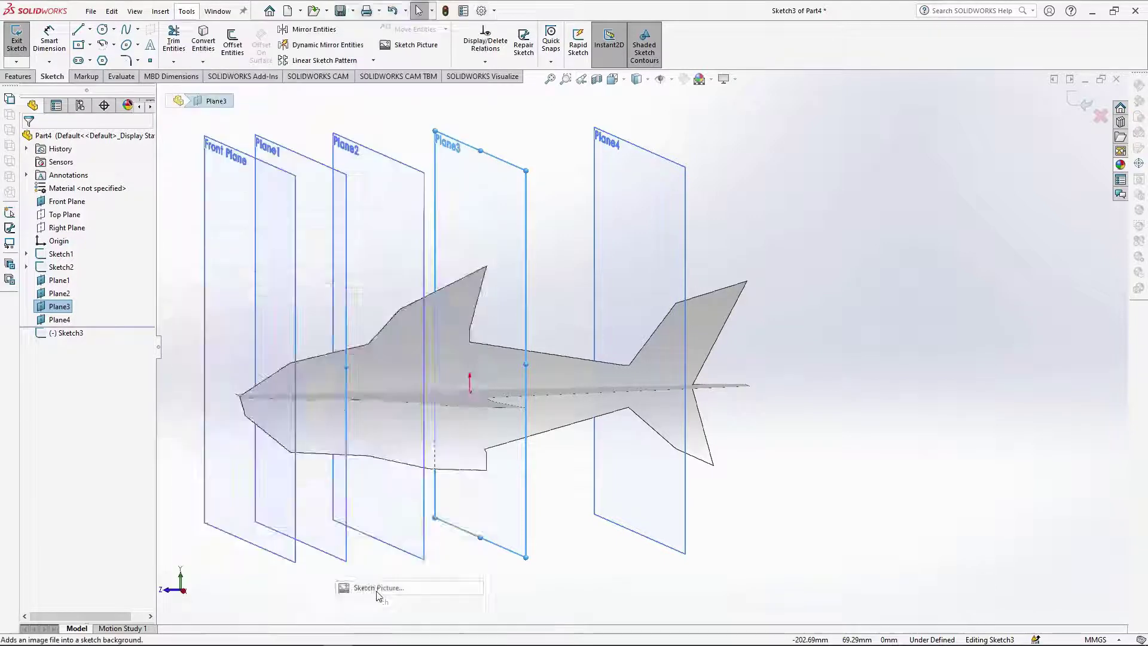
click(378, 587)
click(396, 302)
click(795, 517)
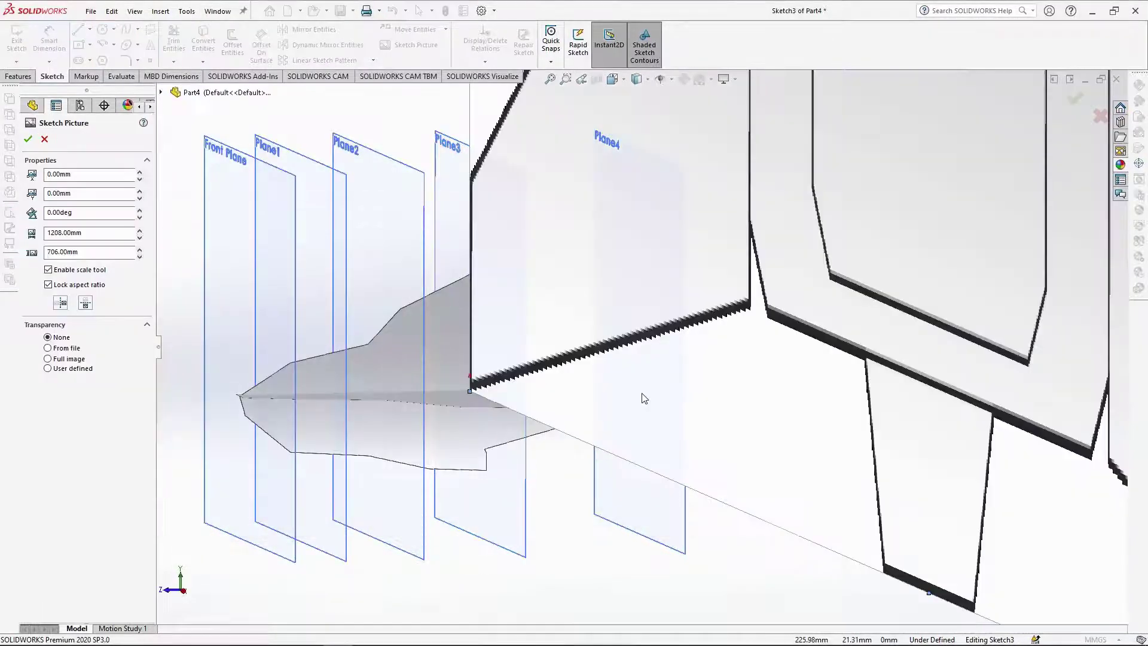
In the Front view, set the picture's transparency to From file and, with the aspect ratio unlocked, resize it to 102 mm wide and 59.5 mm high.
click(613, 80)
click(630, 131)
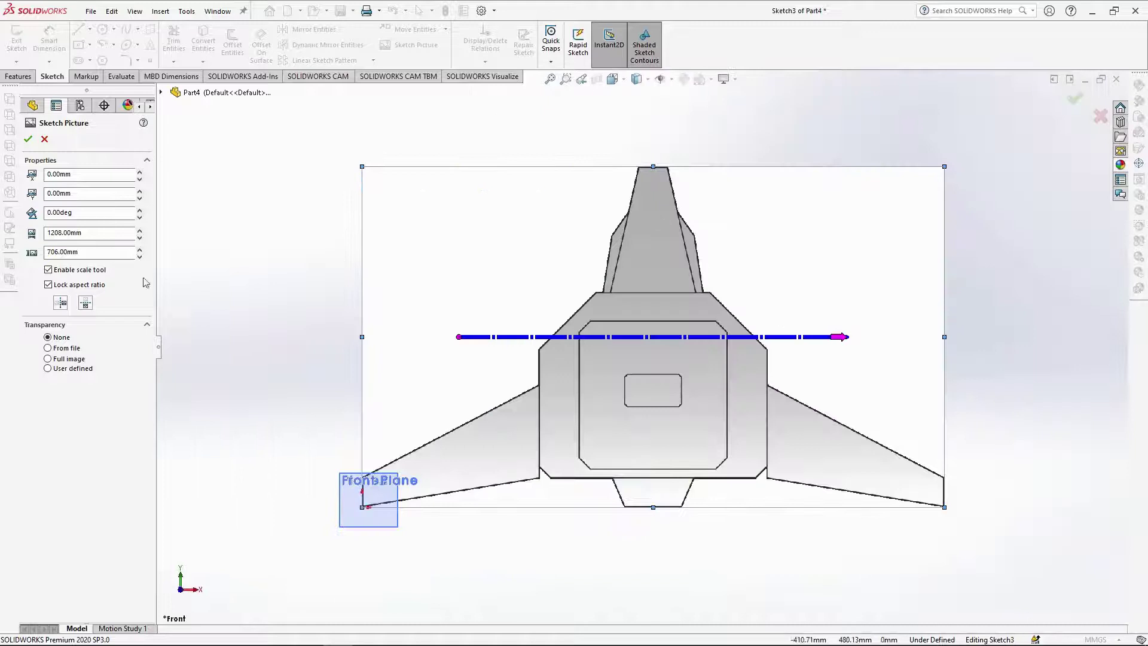
click(64, 349)
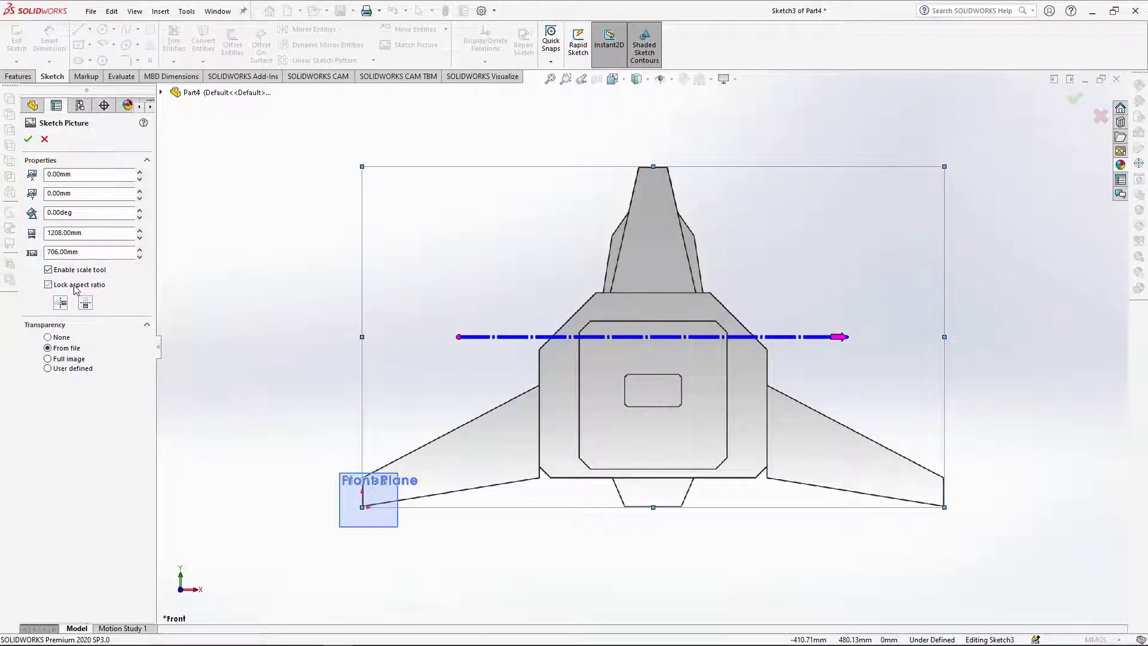
drag(105, 232, 23, 235)
text(102)
drag(100, 253, 16, 259)
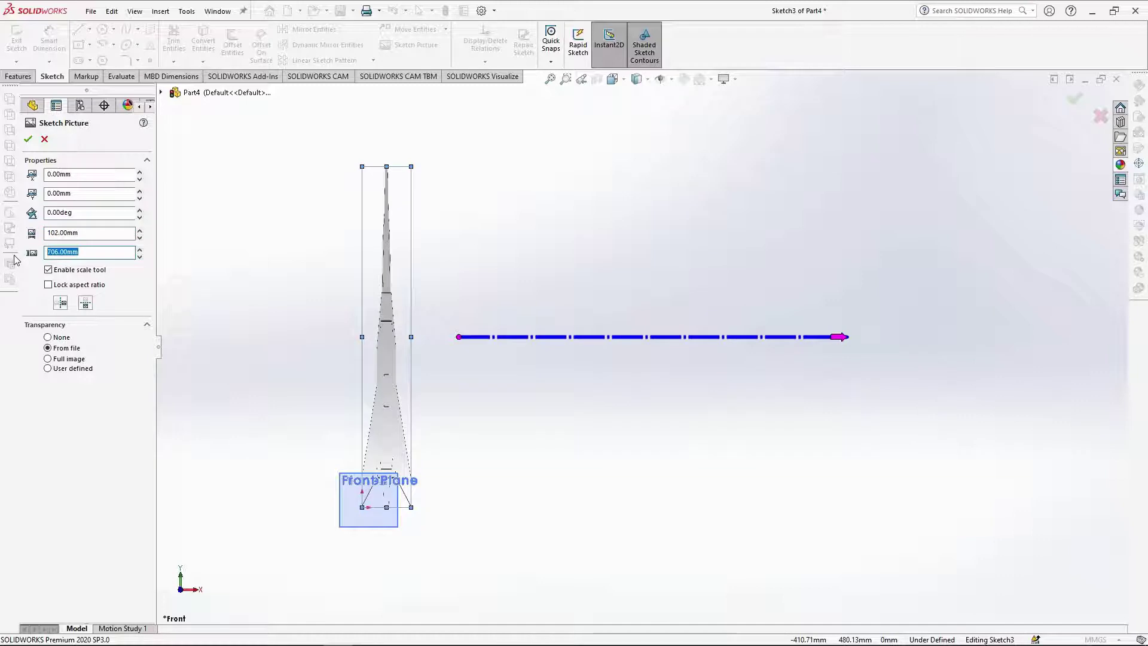
text(59.5)
key(Return)
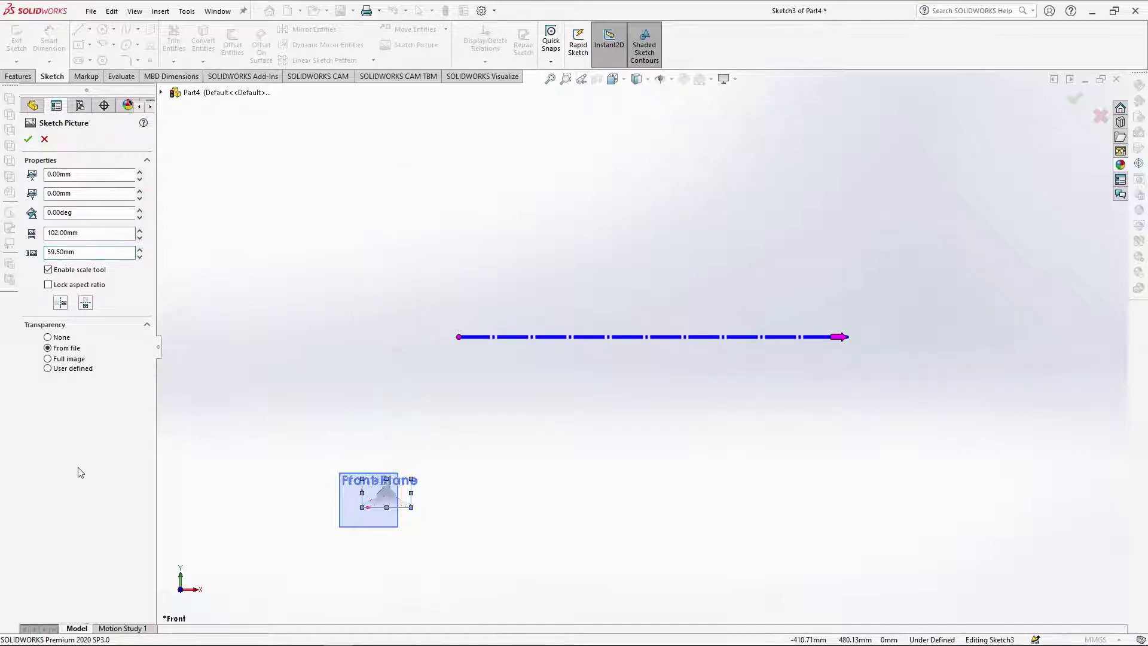
Centre the front picture on the origin horizontally by setting its X position to -51 mm.
scroll(362, 508, up, 5)
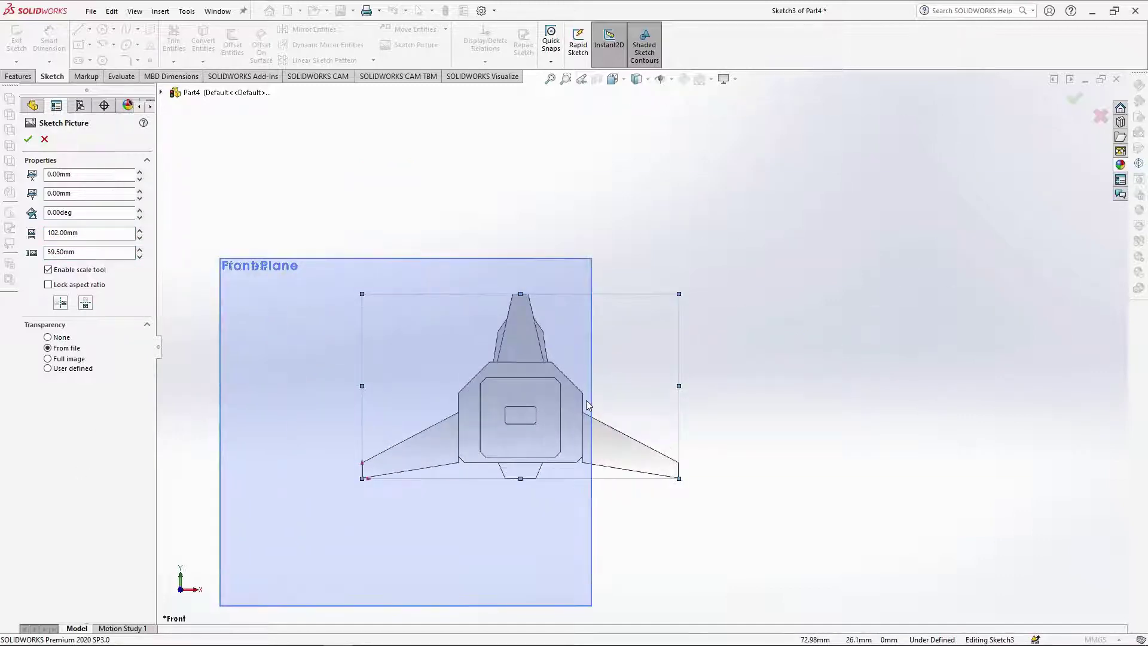
scroll(383, 505, up, 1)
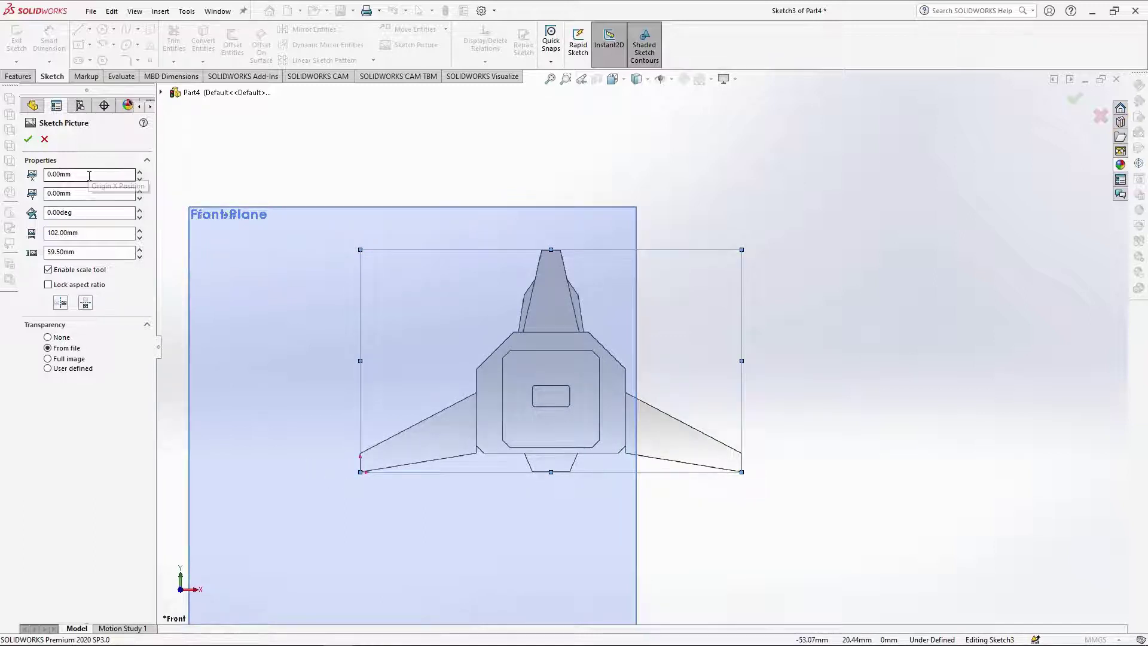
drag(89, 175, 1, 186)
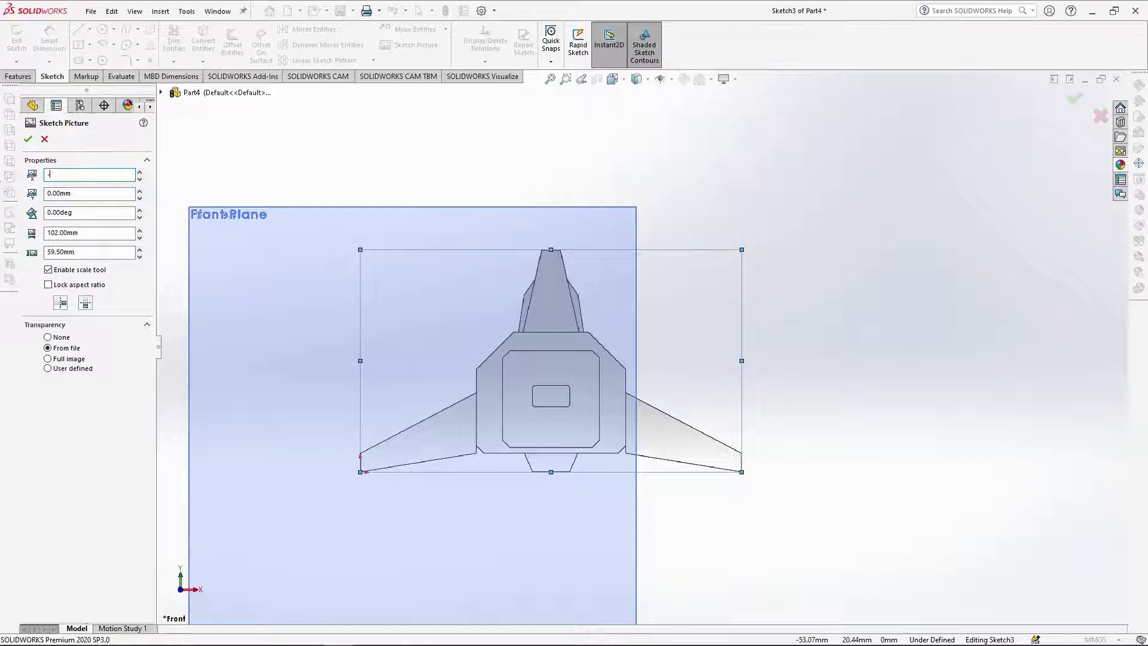
text(-51)
key(Return)
scroll(636, 376, down, 1)
scroll(512, 359, up, 1)
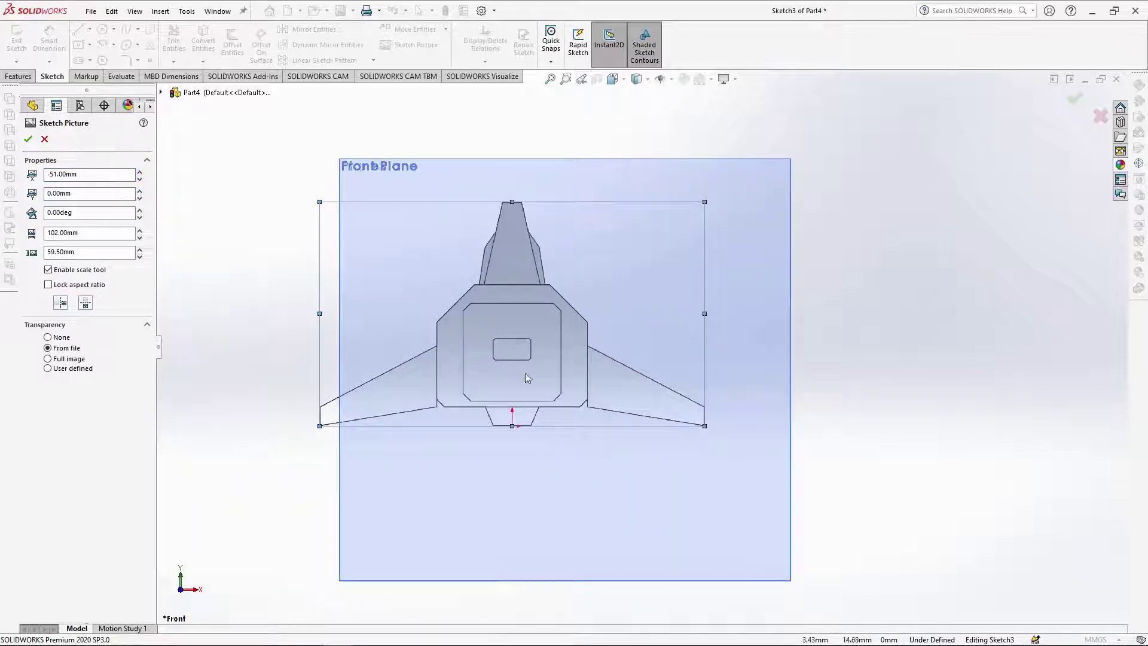
Lower the front picture's Y position to align it with the side and top pictures, and exit the sketch.
drag(75, 195, 468, 339)
key(Return)
mouse_move(546, 433)
middle_down()
mouse_move(502, 468)
mouse_move(579, 428)
mouse_move(839, 373)
mouse_move(761, 259)
mouse_move(1002, 292)
mouse_move(996, 199)
middle_up()
key(Return)
click(1083, 103)
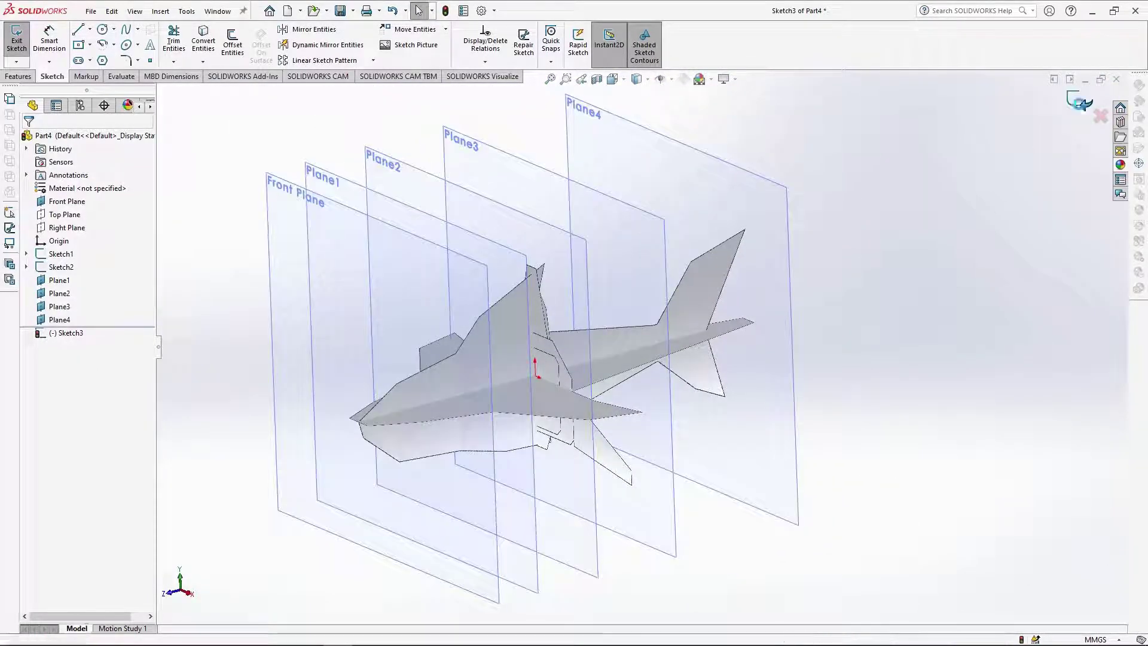
Sketch the closed tail fin outline on the Right Plane with the Line tool, tracing the side picture behind the fourth offset plane.
click(79, 229)
click(84, 212)
click(614, 79)
click(646, 128)
scroll(390, 442, up, 6)
scroll(390, 442, down, 10)
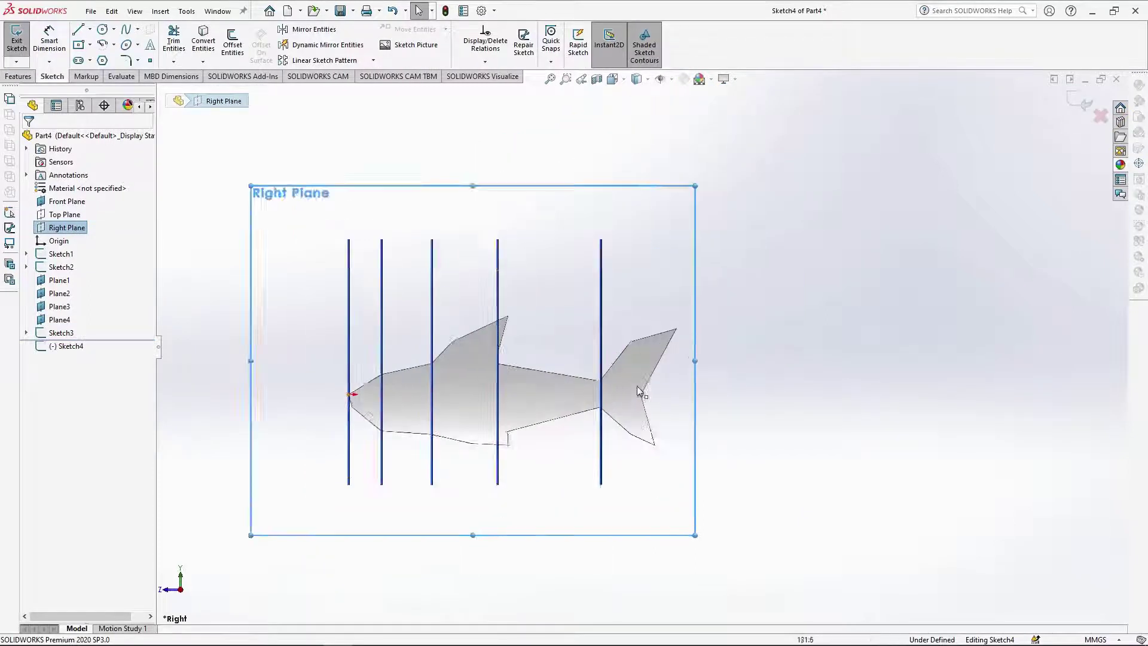
scroll(662, 393, down, 3)
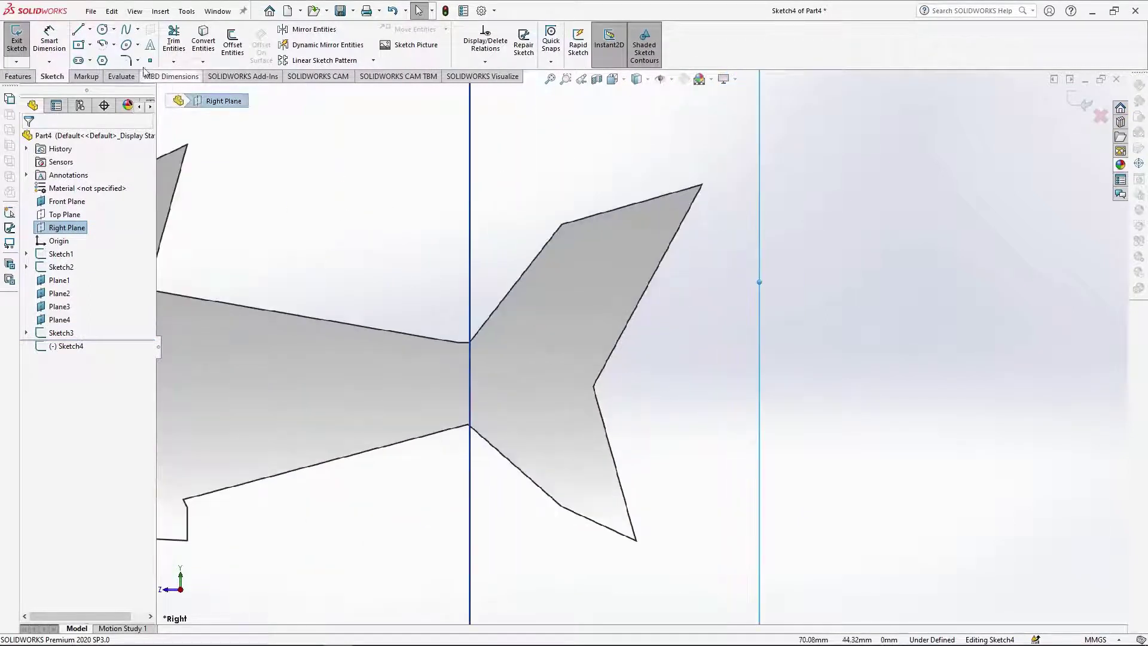
click(77, 31)
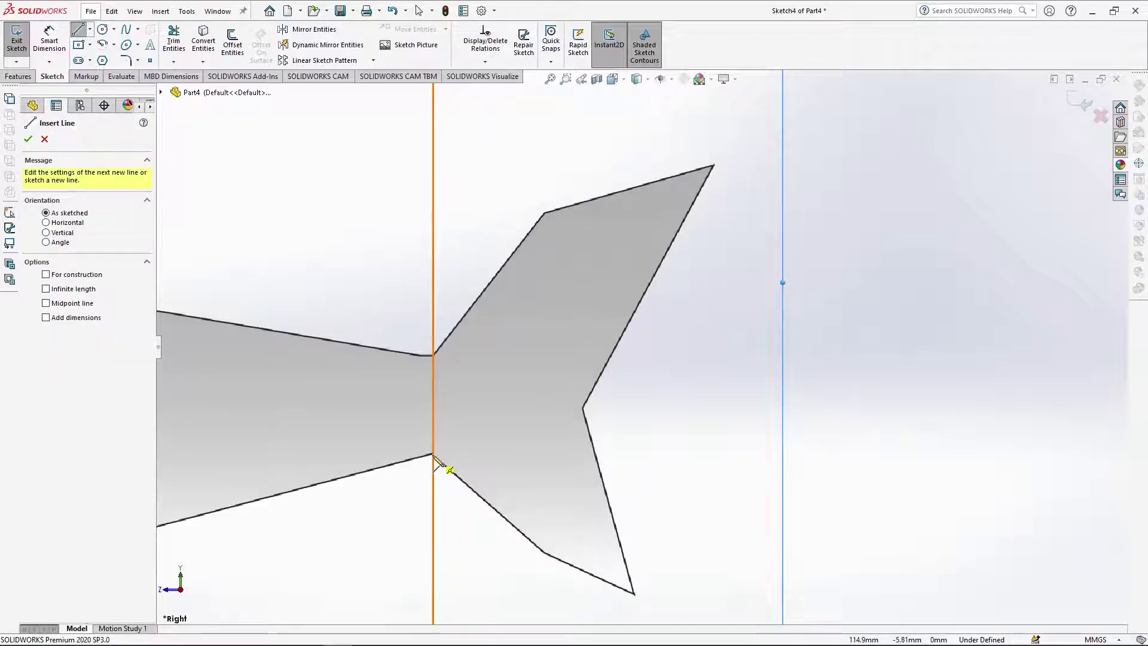
click(433, 455)
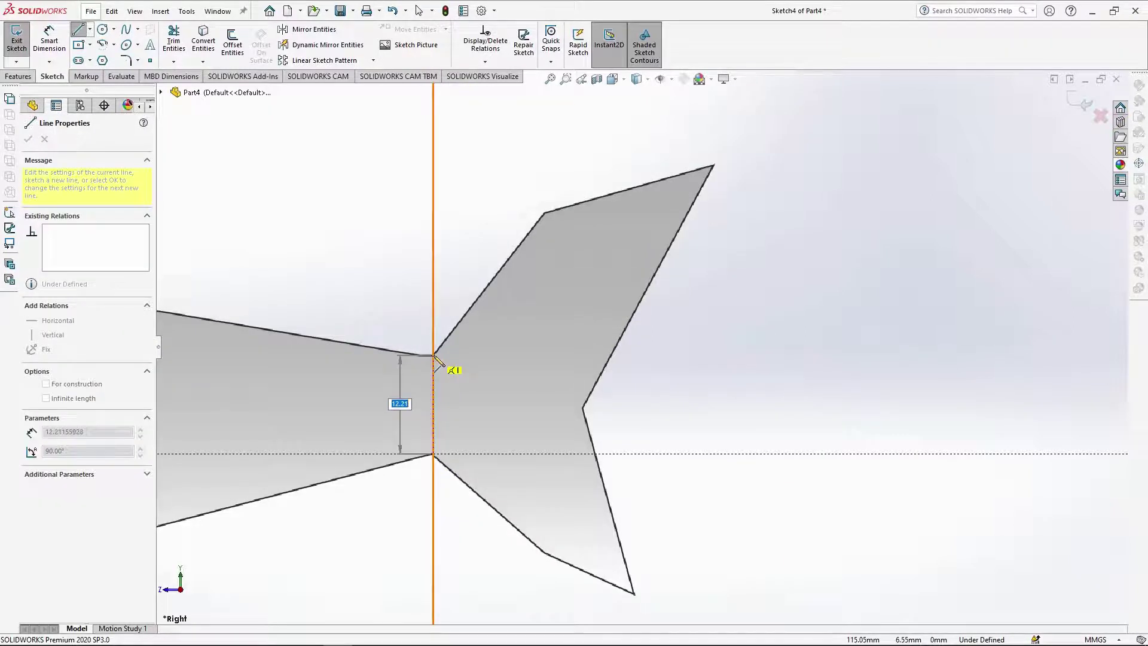
click(433, 354)
click(544, 213)
click(713, 167)
click(583, 408)
click(633, 593)
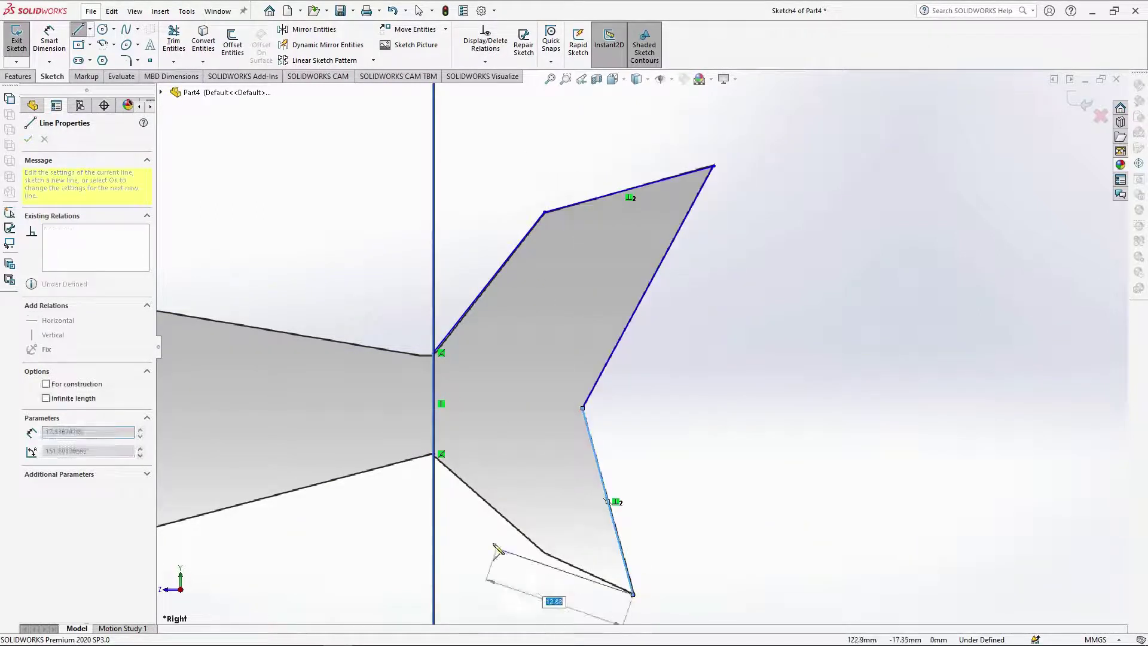
click(544, 552)
click(433, 454)
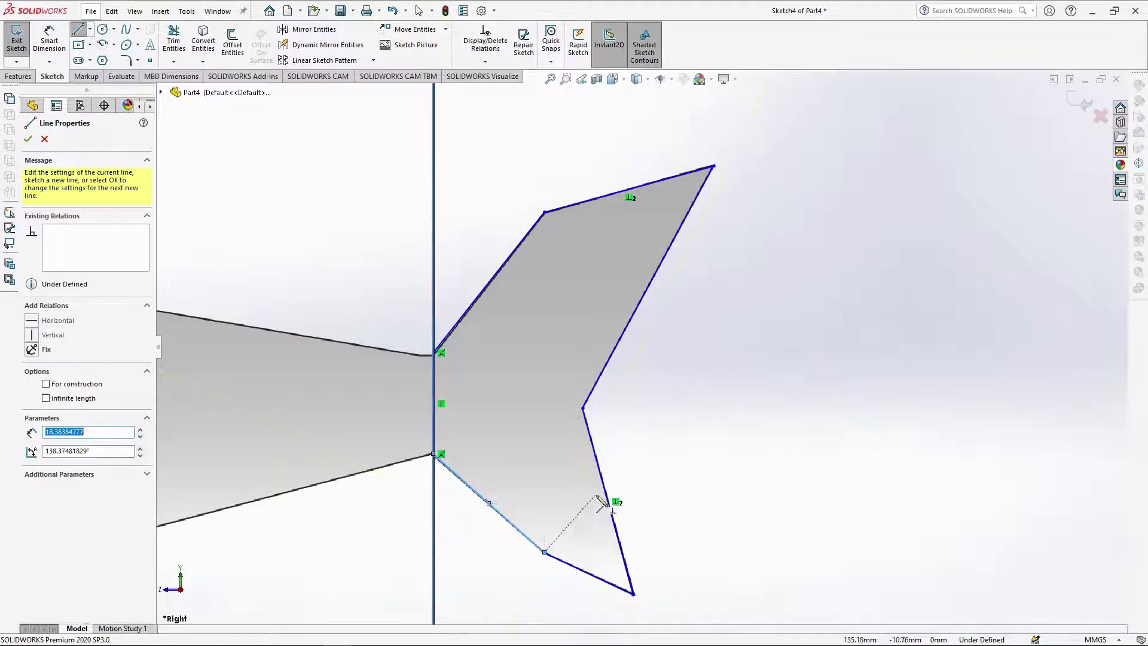
key(Escape)
Extrude the tail fin sketch 20 mm using Mid Plane, matching the tail base width in the top picture.
scroll(642, 347, up, 5)
scroll(584, 358, down, 2)
click(615, 79)
click(627, 100)
scroll(448, 395, up, 14)
scroll(651, 419, down, 9)
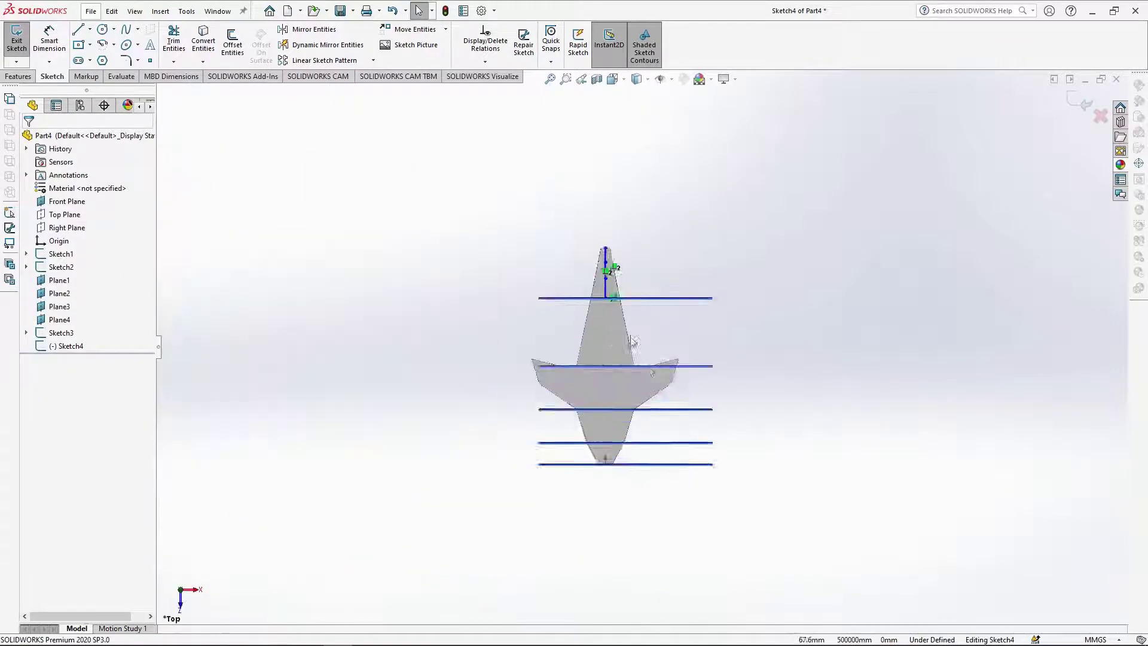
scroll(632, 322, down, 6)
click(19, 76)
click(23, 48)
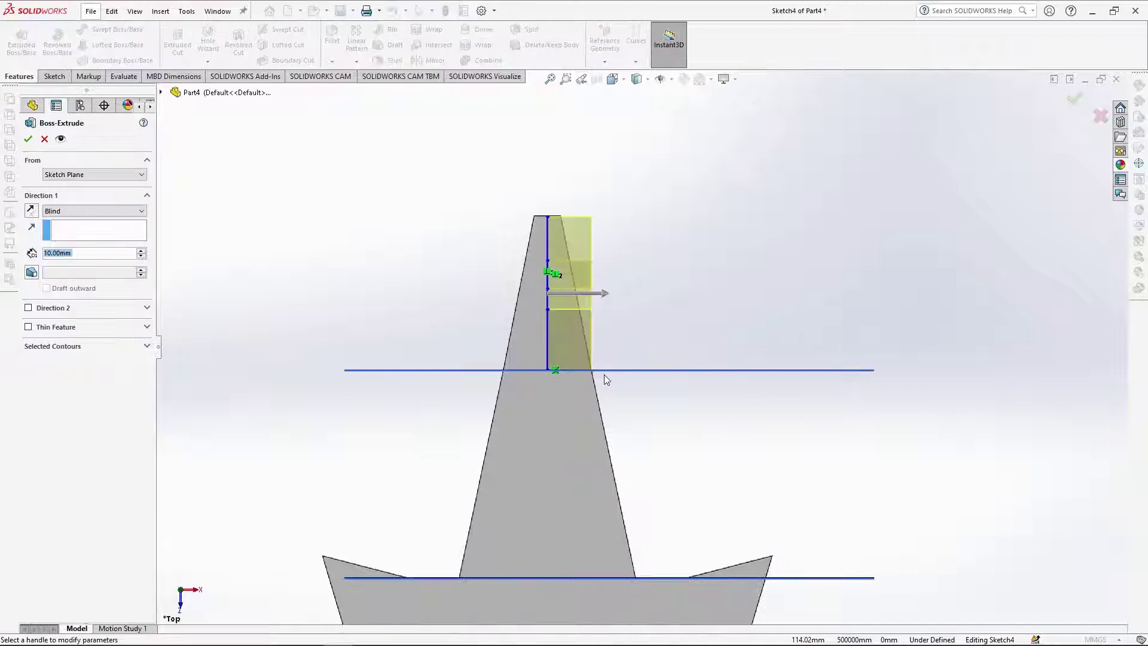
scroll(604, 375, down, 1)
click(74, 210)
click(66, 260)
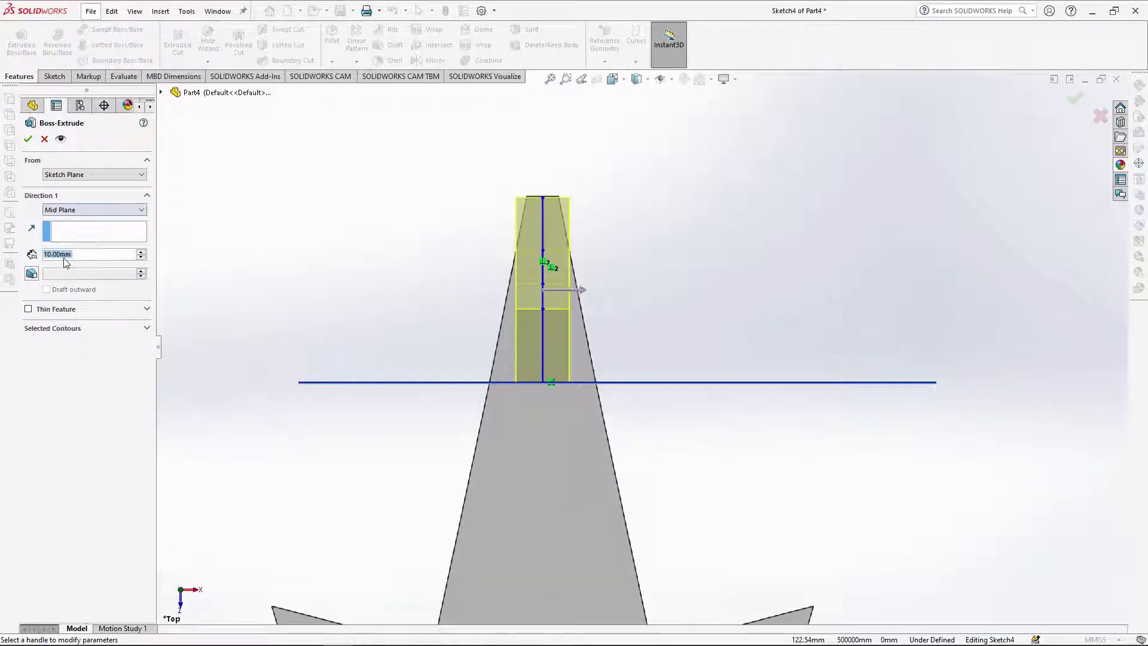
click(141, 251)
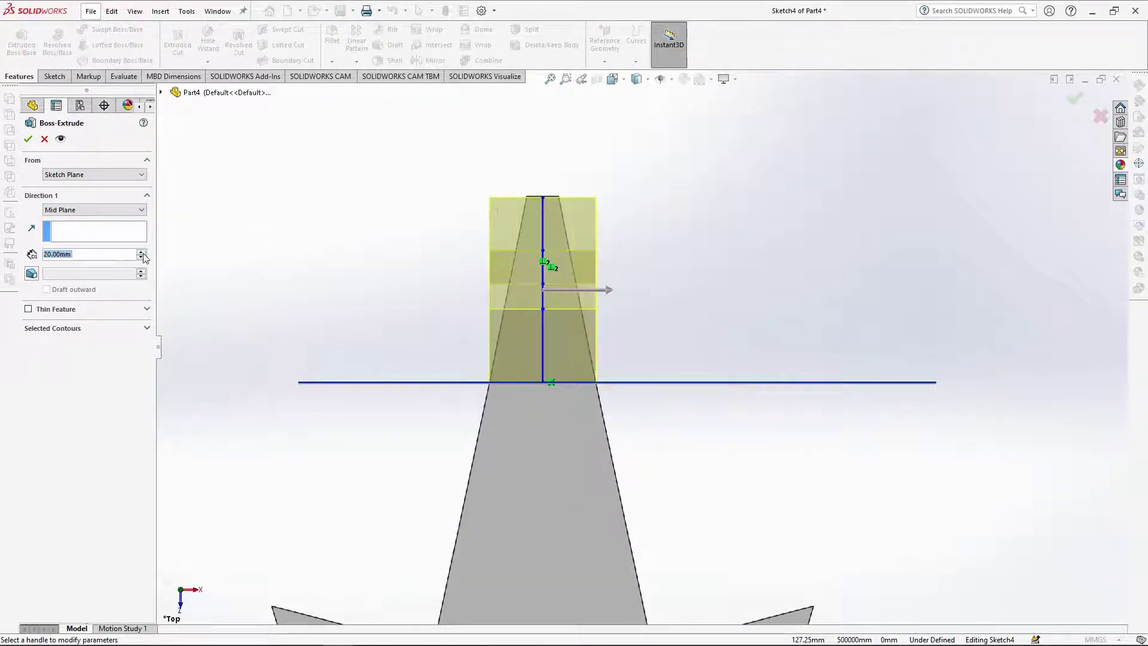
click(28, 139)
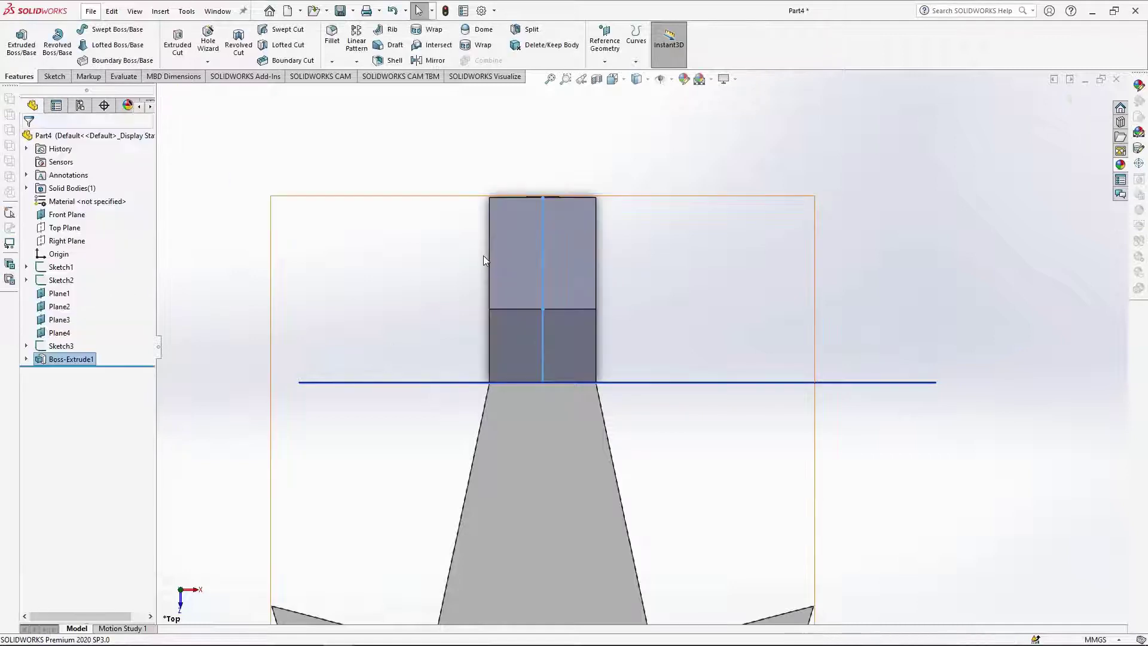
Set the display style to wireframe so the top picture shows through the extruded tail.
scroll(604, 426, up, 3)
scroll(615, 389, down, 5)
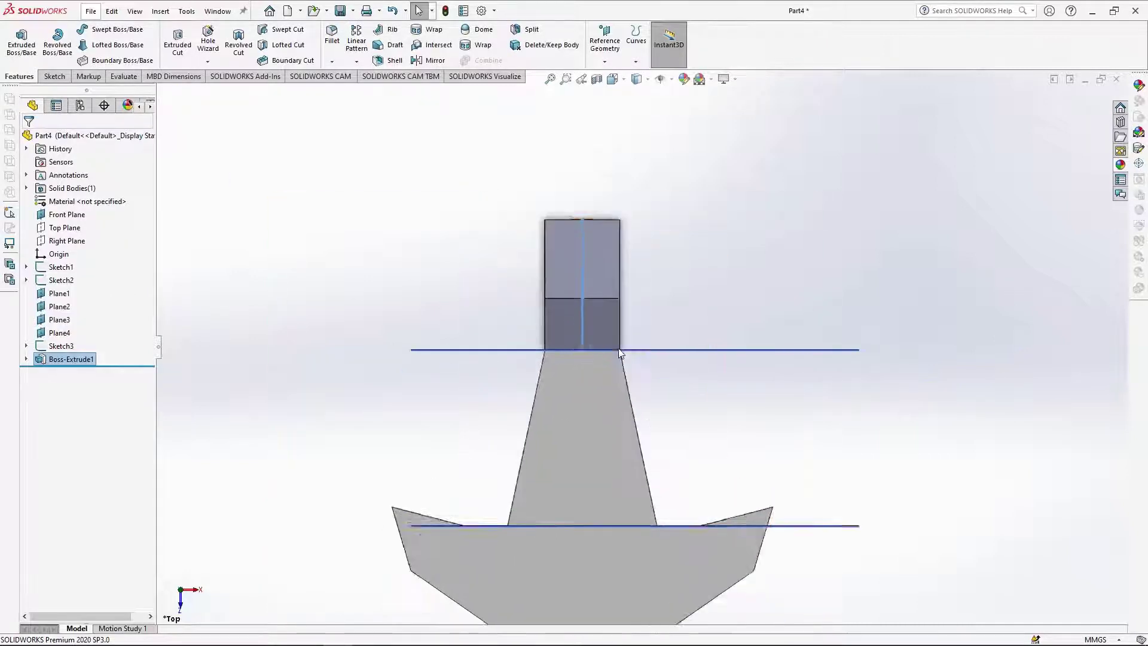
click(643, 81)
click(644, 159)
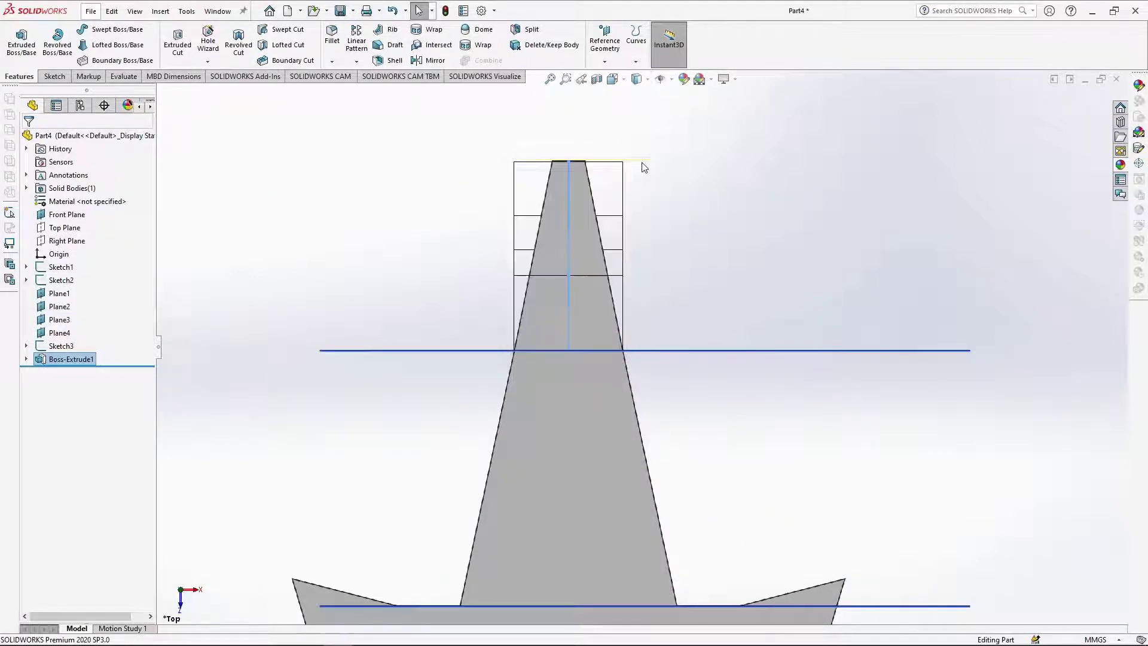
Sketch a vertical centerline on the Top Plane from the tail's rear edge to the fourth offset plane and enable dynamic mirroring about it.
scroll(643, 171, down, 2)
click(66, 228)
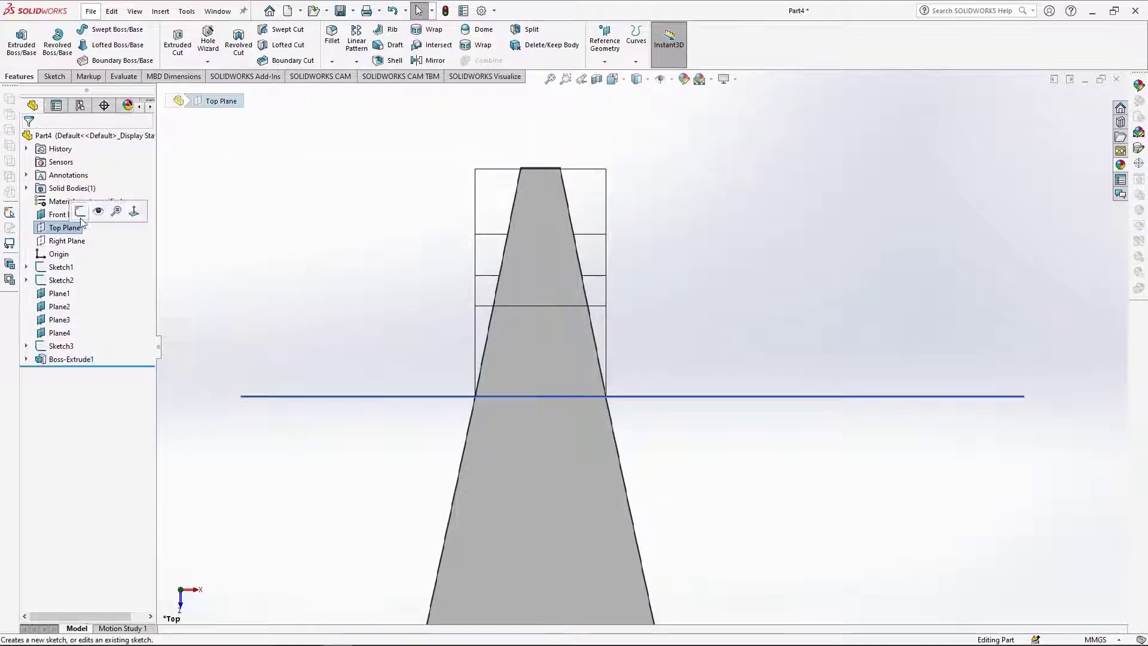
click(111, 212)
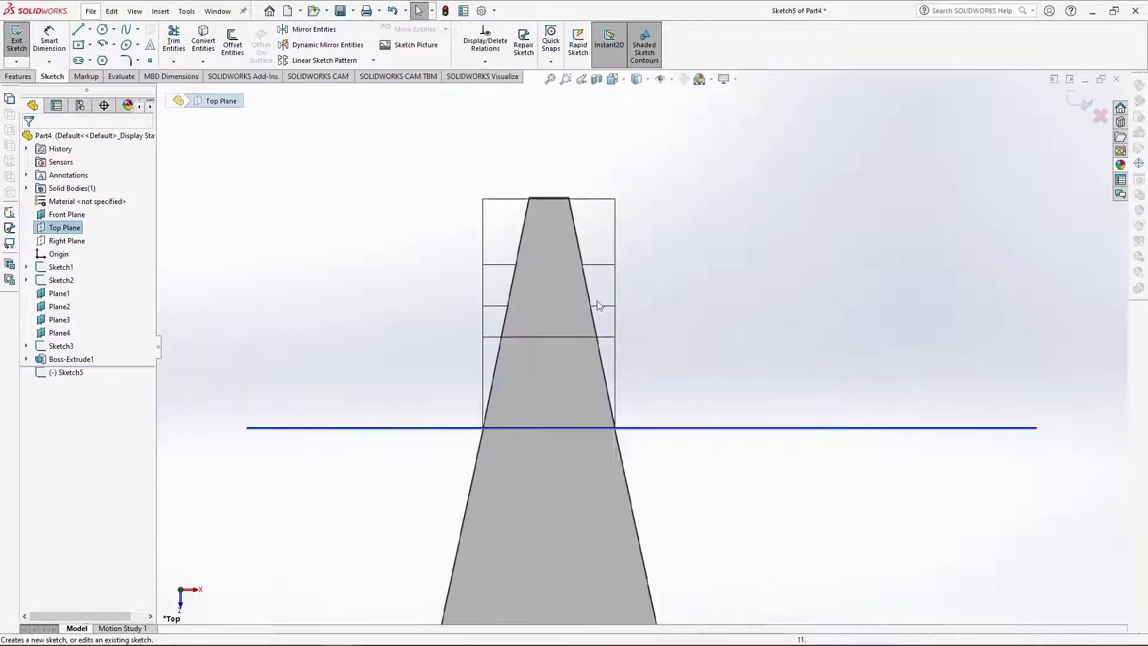
click(90, 29)
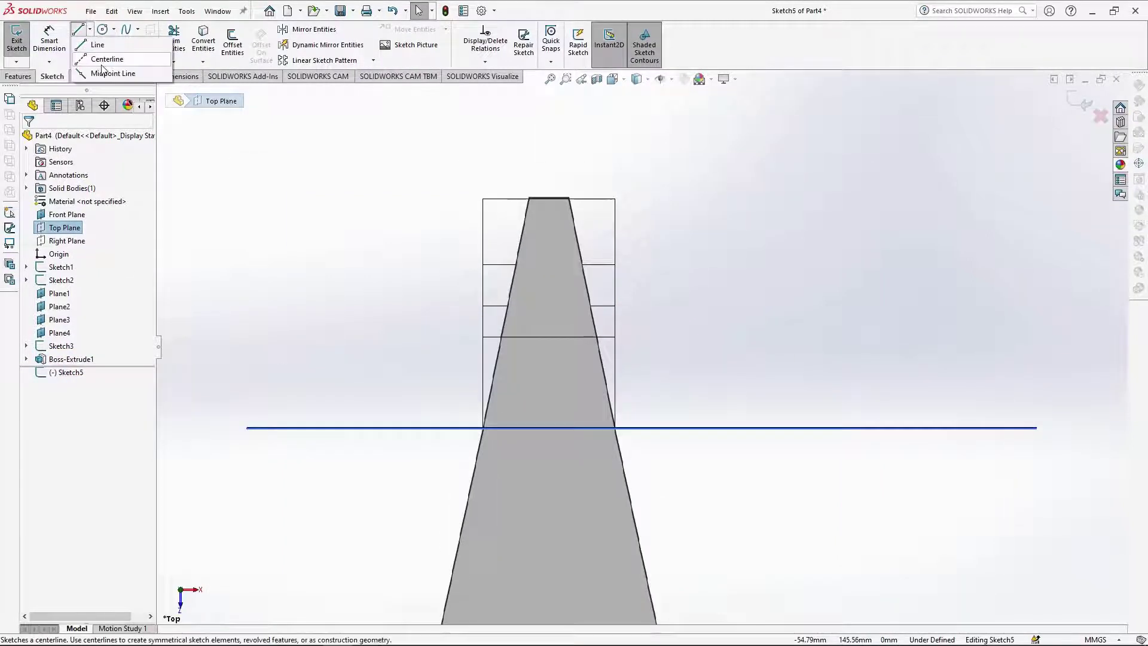
click(549, 198)
click(548, 427)
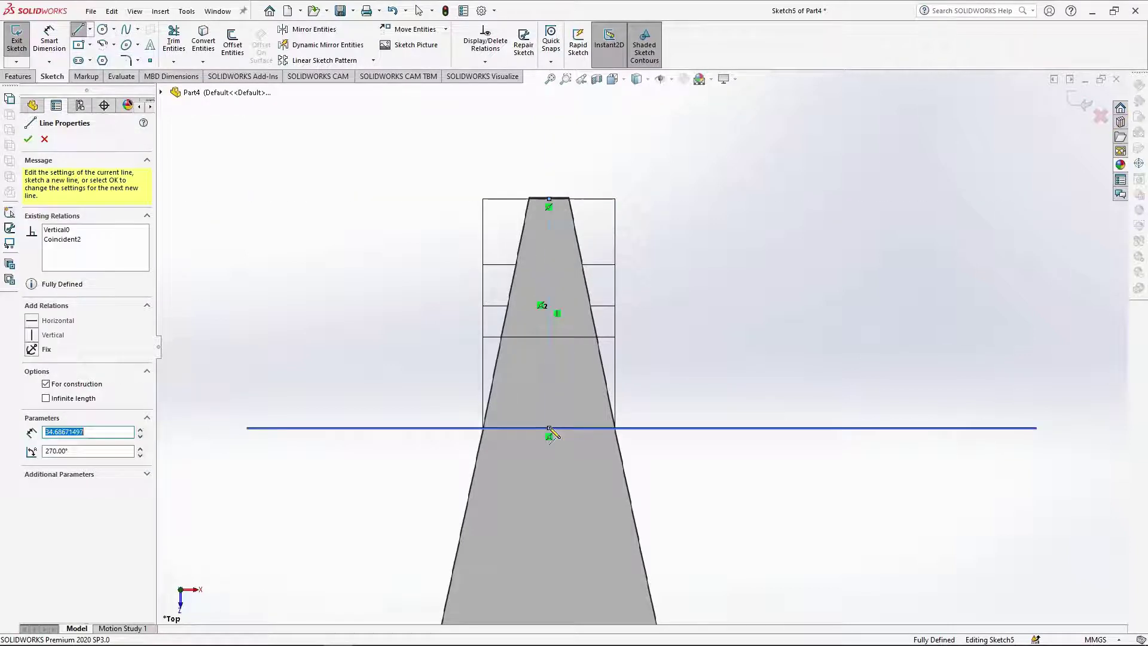
key(Escape)
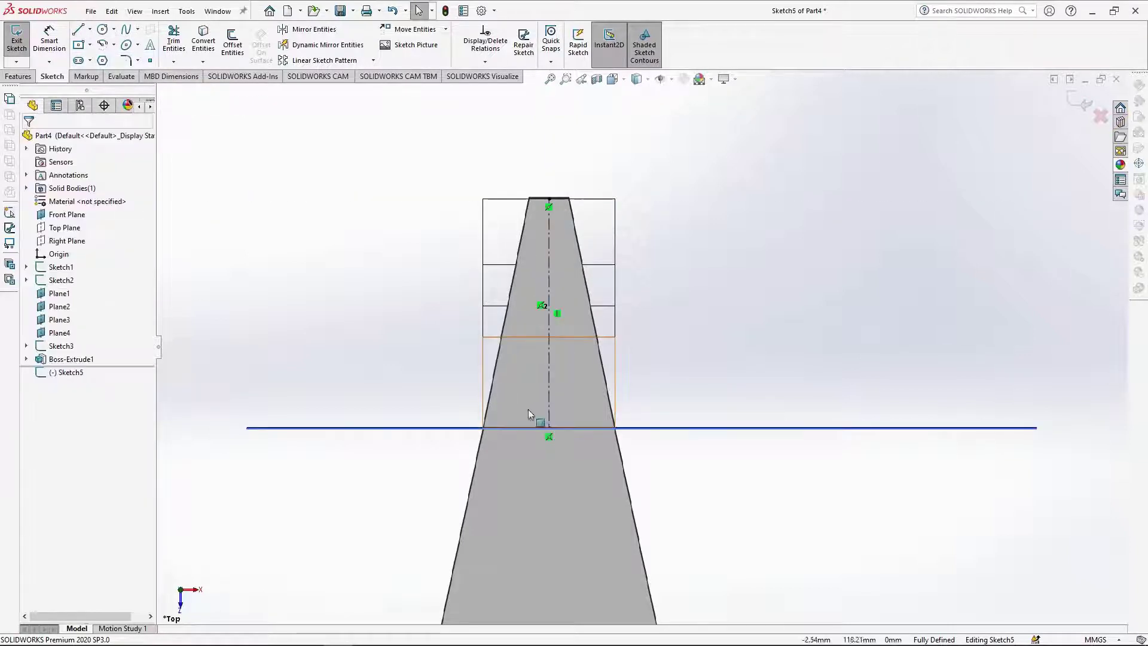
click(308, 46)
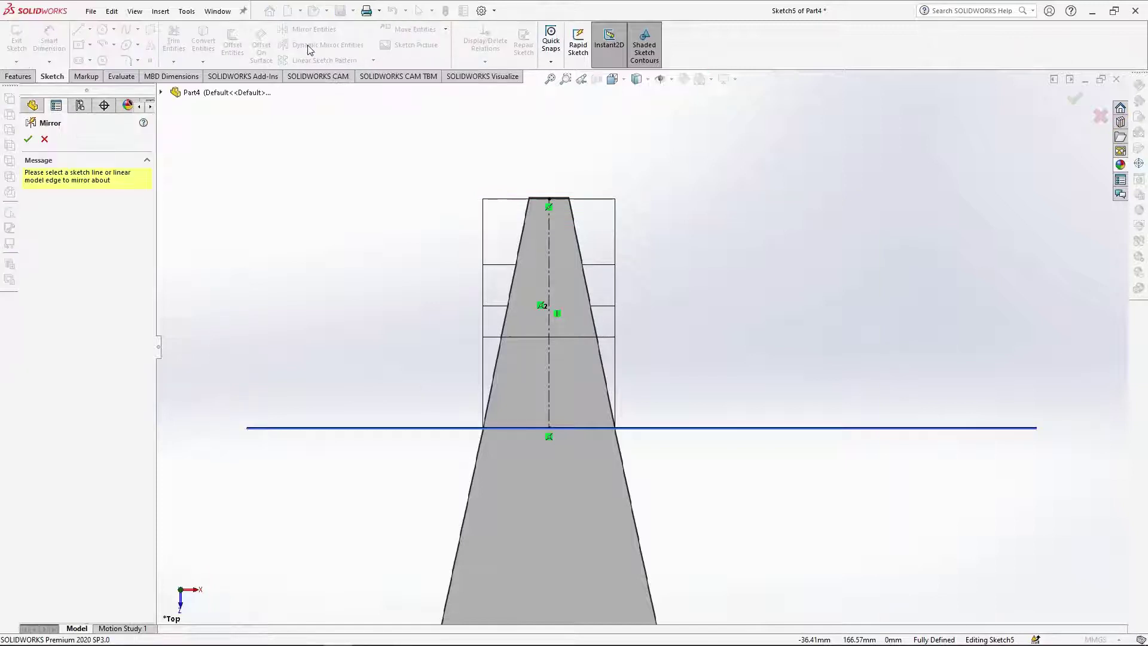
click(548, 245)
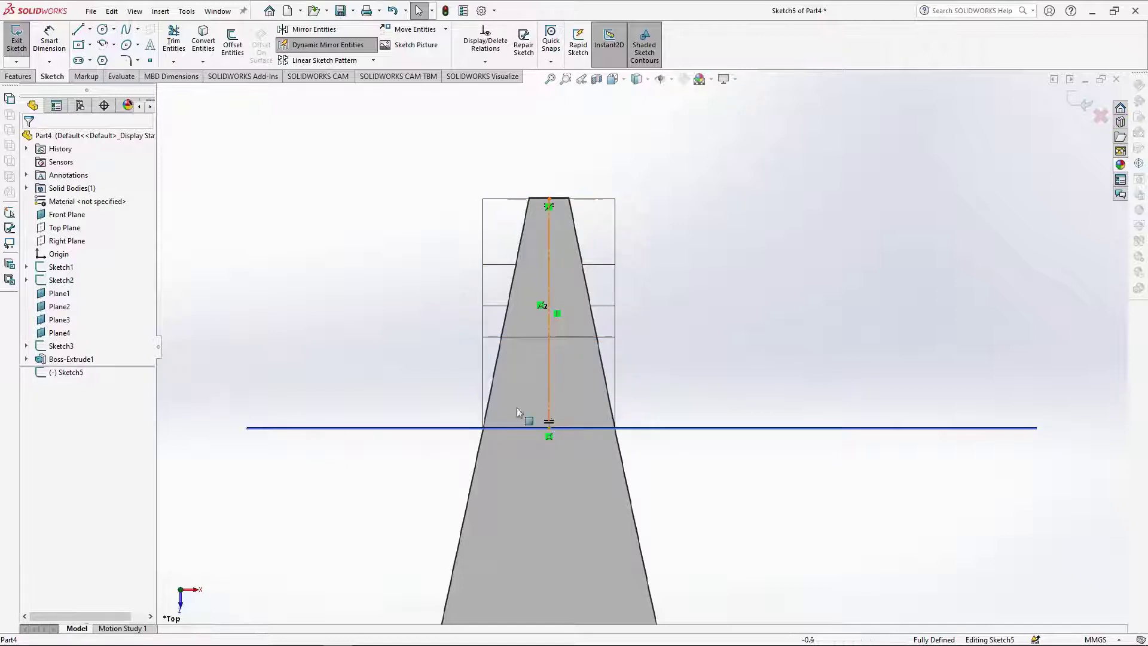
Sketch mirrored cut lines along the tail's tapered sides in the top picture, closed by an outer boundary about 13 mm from the centerline.
click(79, 32)
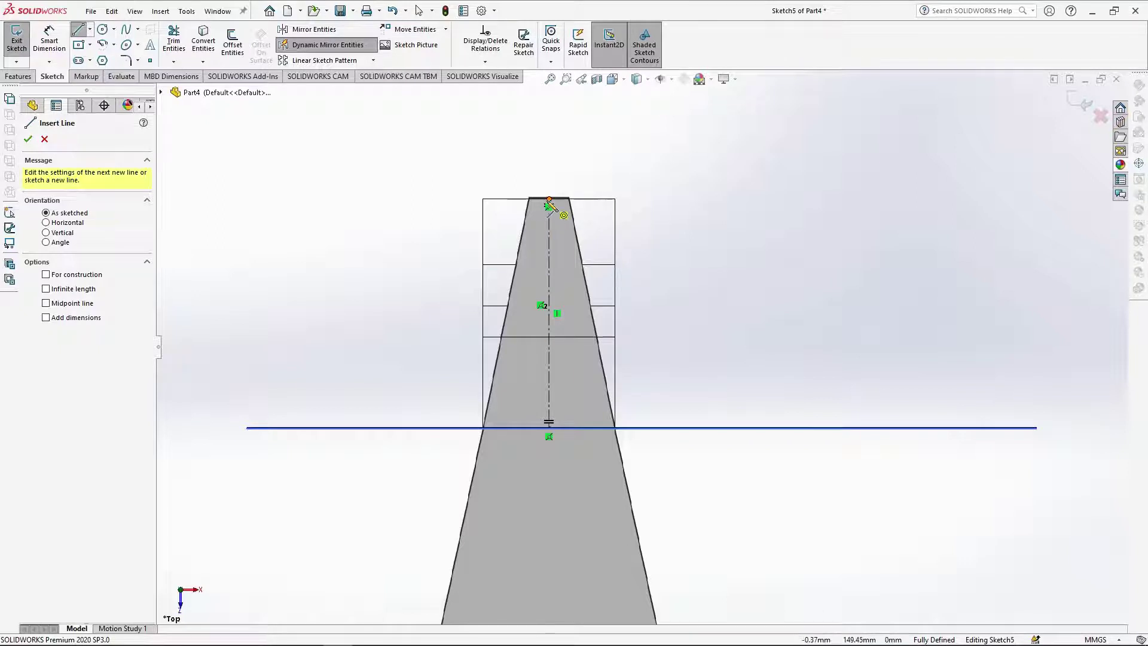
click(529, 198)
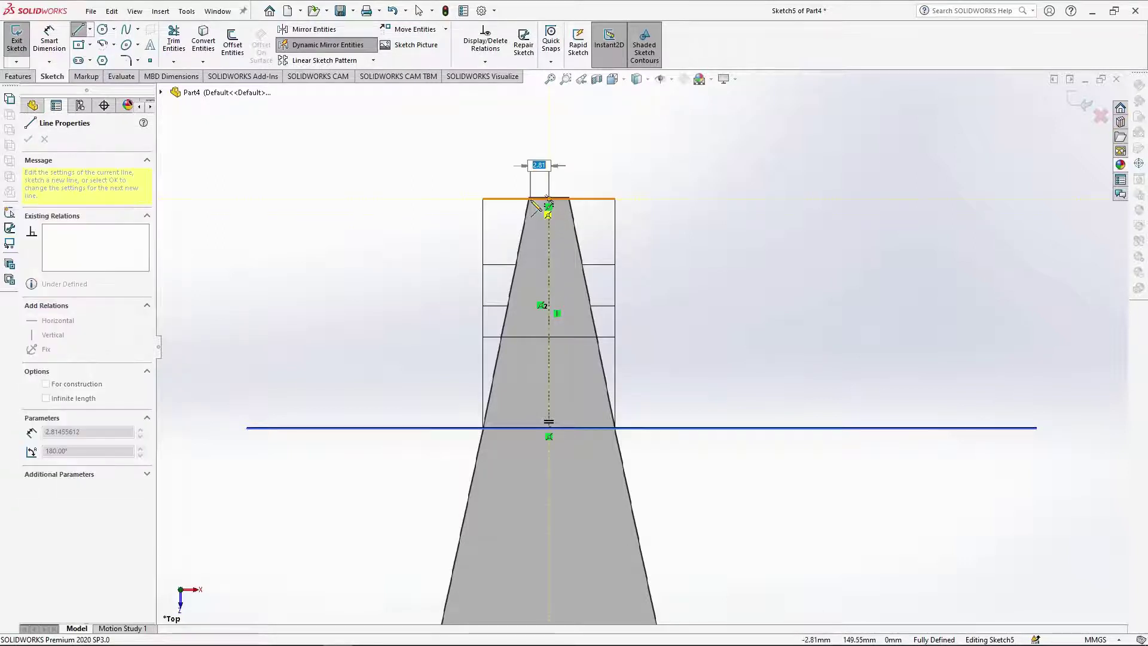
click(484, 428)
click(463, 427)
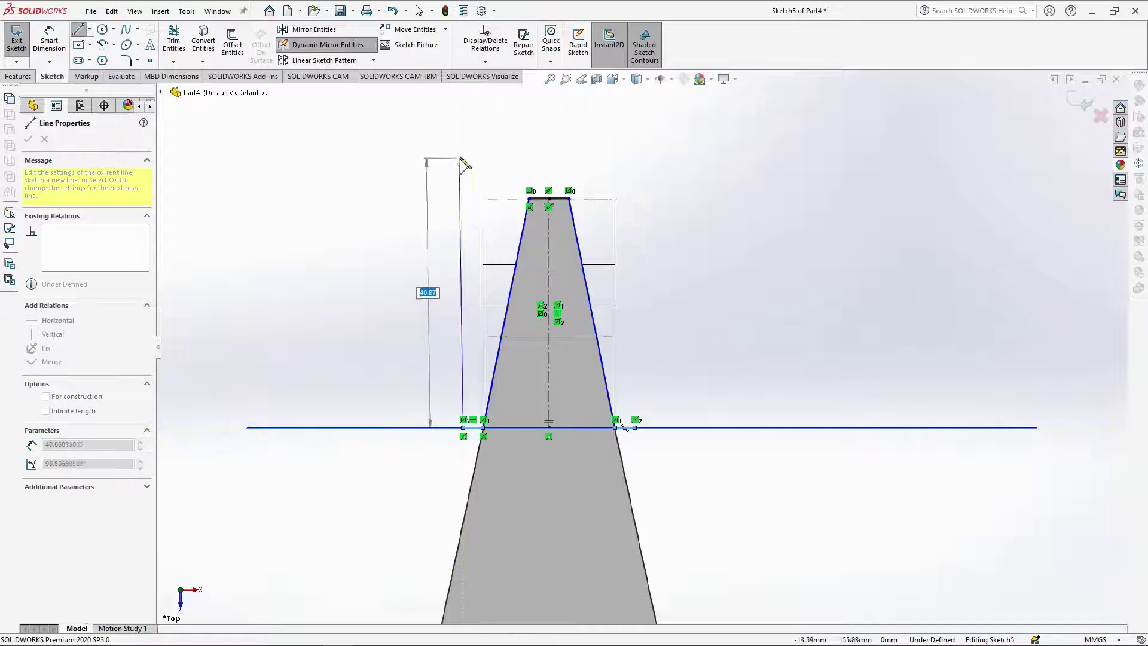
click(464, 169)
click(549, 170)
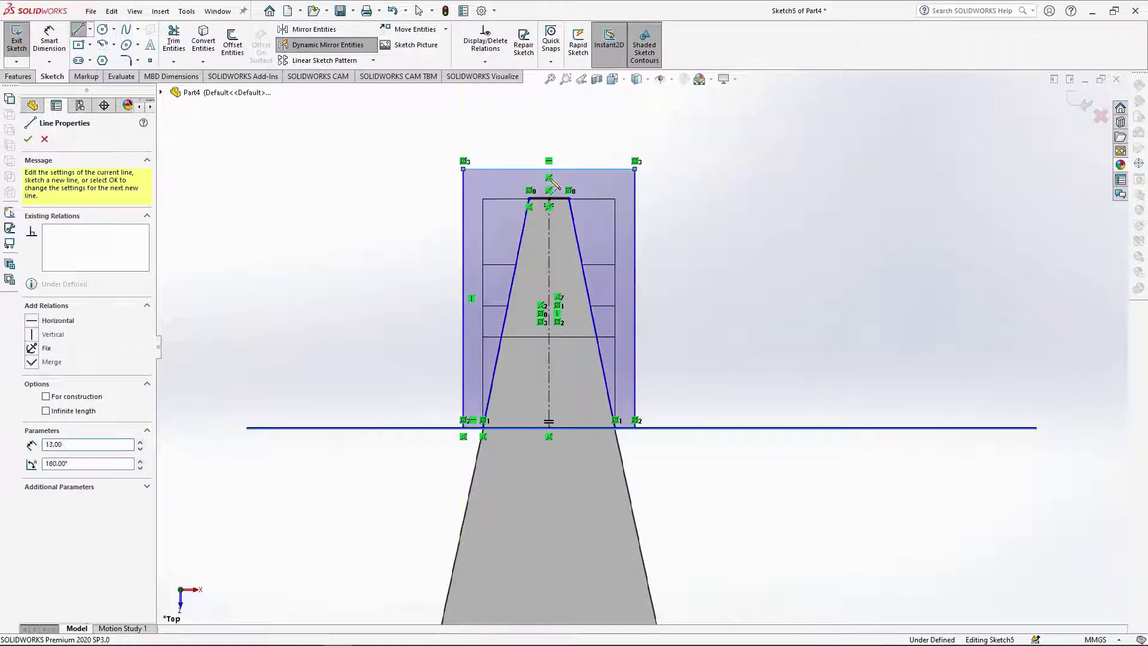
key(Escape)
Restore the shaded display with edges and cut the mirrored sketch through the tail using Through All - Both.
mouse_move(550, 180)
middle_down()
mouse_move(574, 310)
mouse_move(510, 271)
mouse_move(521, 302)
middle_up()
click(650, 78)
click(638, 96)
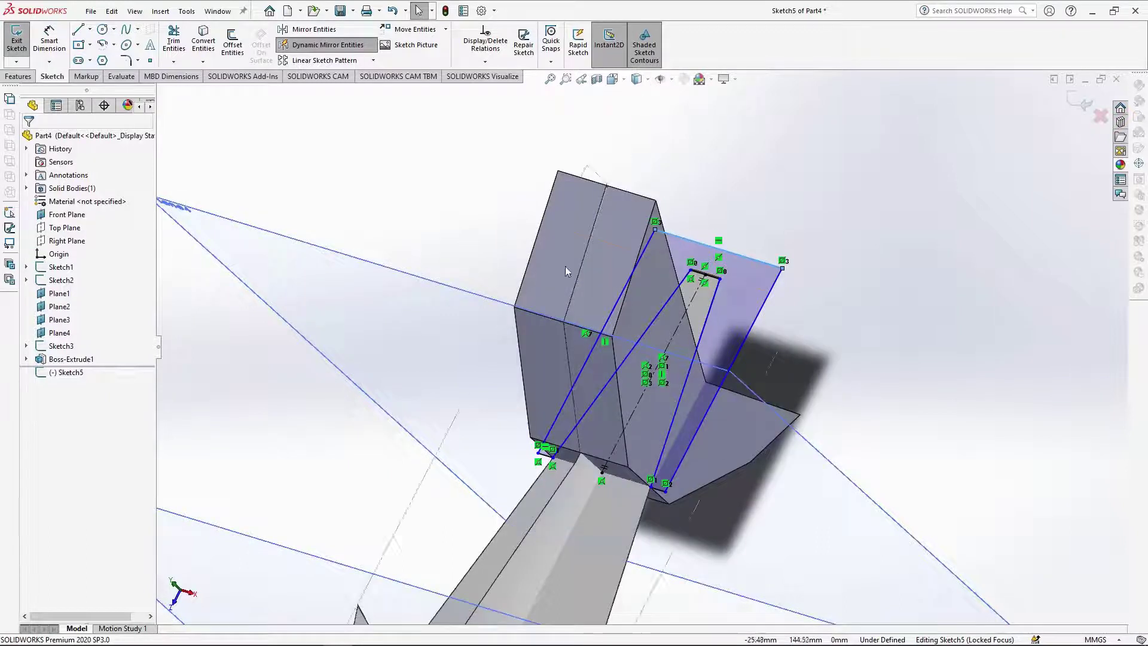
click(19, 76)
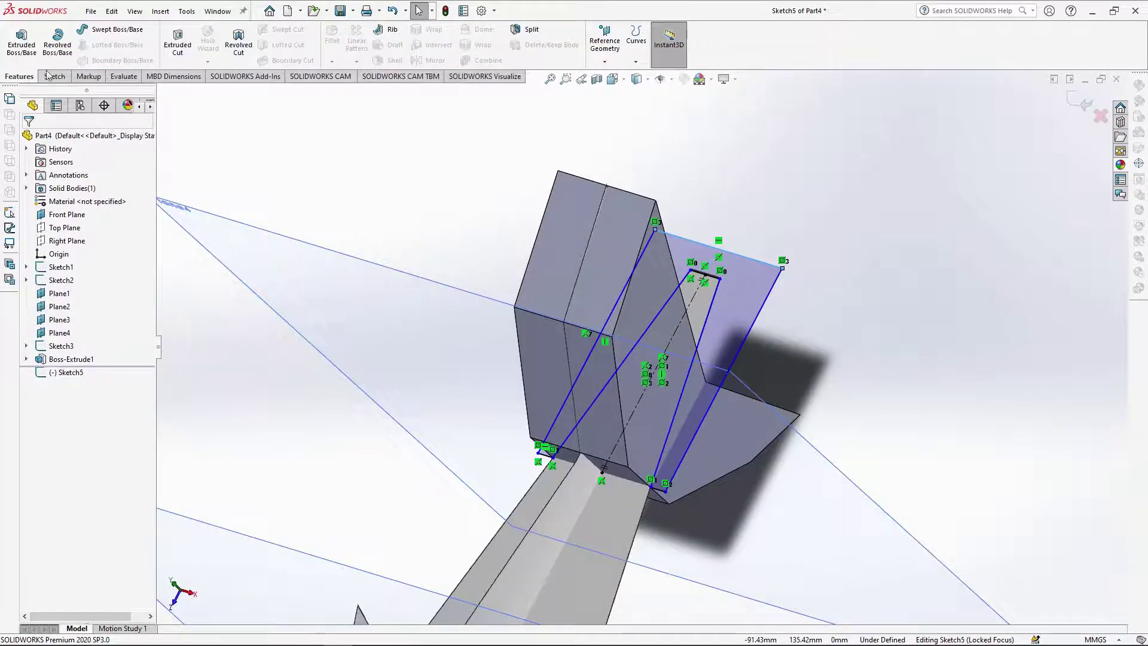
click(175, 39)
click(94, 211)
click(94, 242)
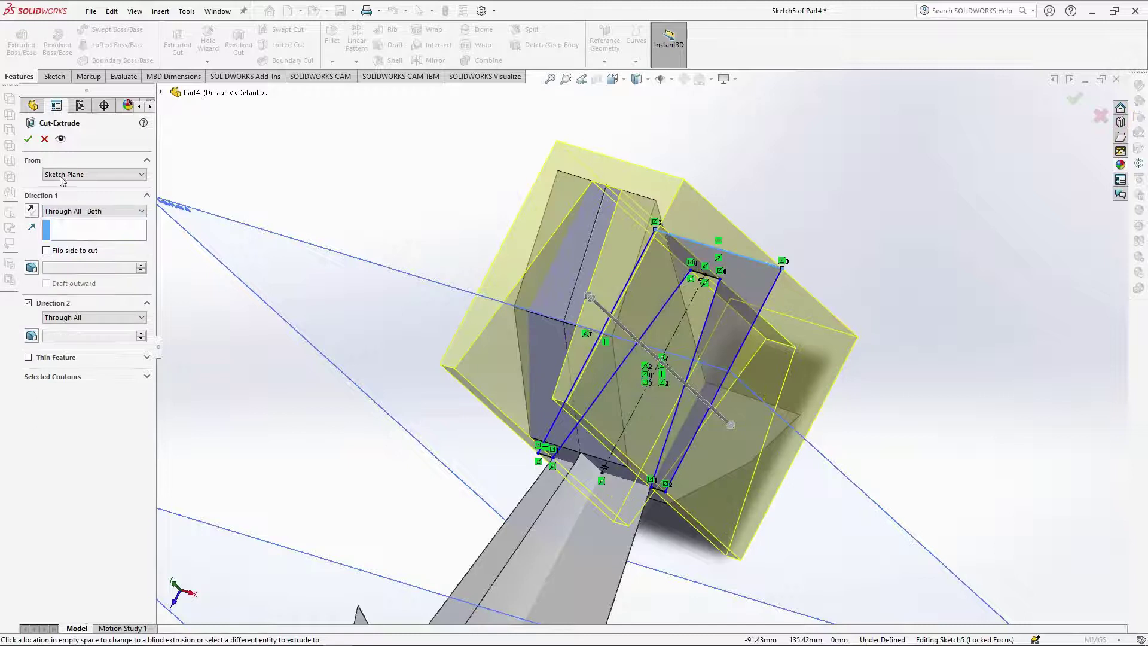
click(28, 139)
Begin a 2.5 mm, 45-degree chamfer with the outer edges of the tail fin's upper lobe.
middle_drag(798, 271, 693, 221)
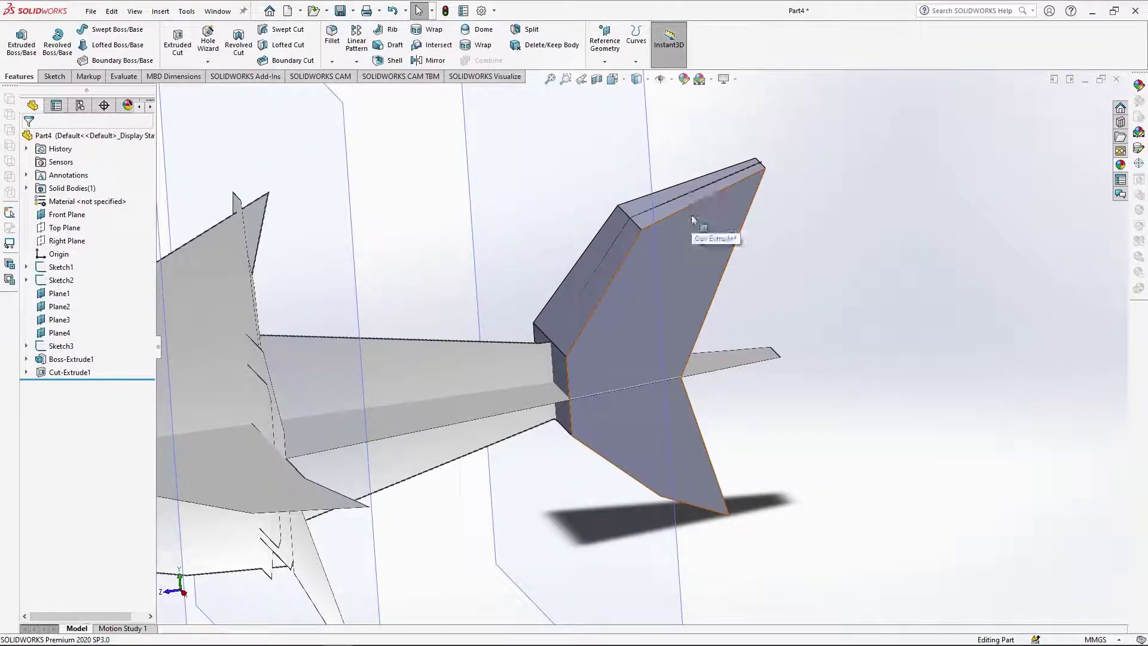
click(331, 62)
click(357, 90)
click(695, 202)
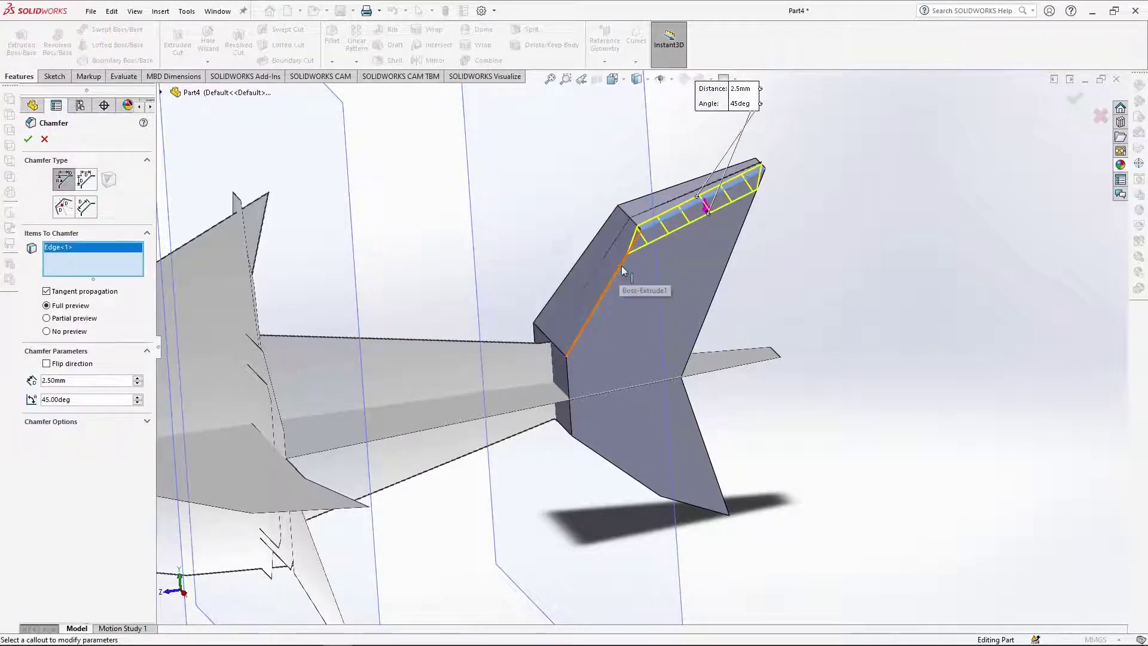
click(622, 270)
click(599, 231)
click(642, 199)
click(712, 317)
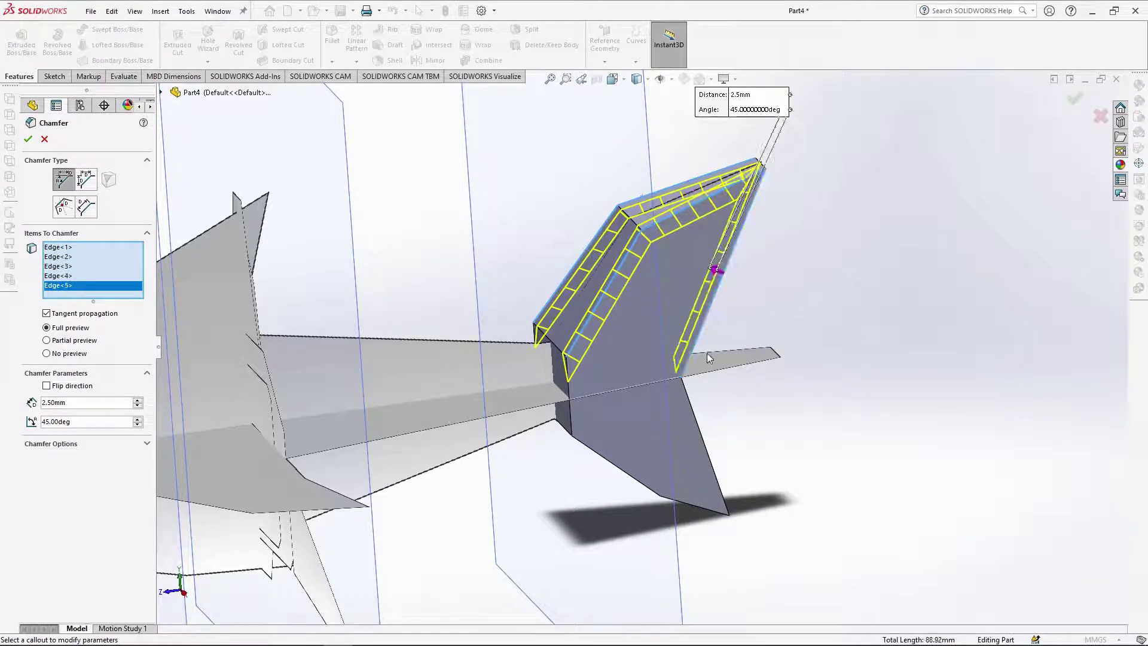
Include the remaining rear edges and the lower lobe's outer edges on both sides, and complete the tail fin chamfer.
middle_drag(707, 357, 741, 316)
click(745, 310)
click(715, 466)
click(696, 478)
click(675, 496)
click(675, 495)
middle_drag(674, 495, 853, 327)
click(869, 424)
click(837, 435)
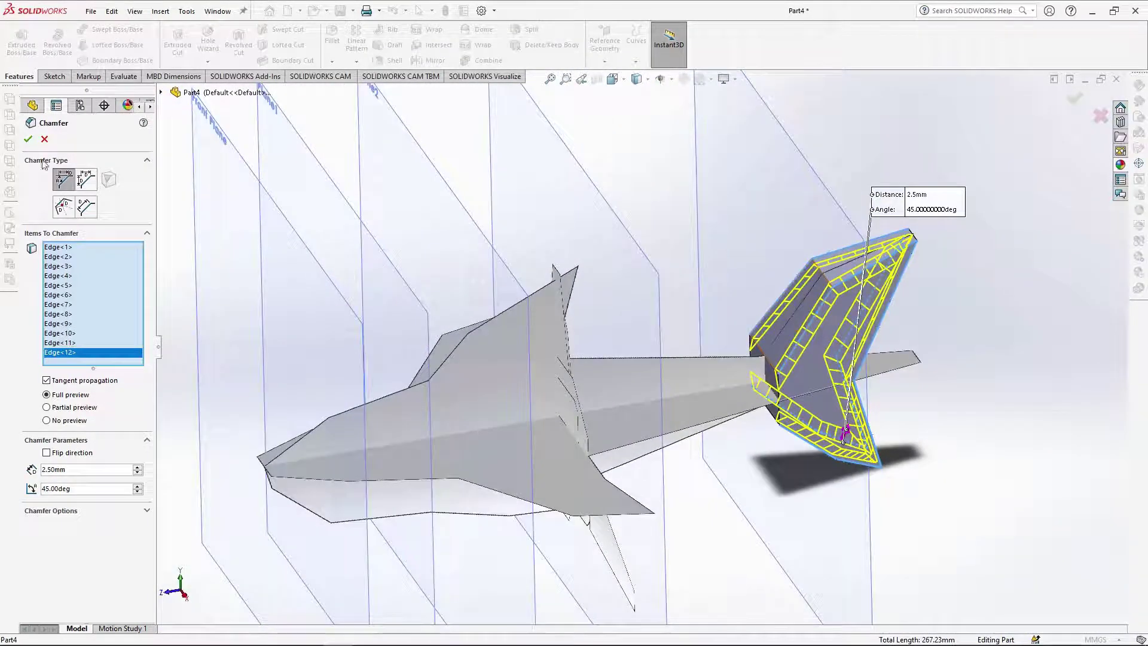
click(28, 138)
Sketch a vertical centerline on Plane3 from the body's bottom edge to its top edge in the front picture and enable dynamic mirroring.
middle_drag(979, 289, 487, 414)
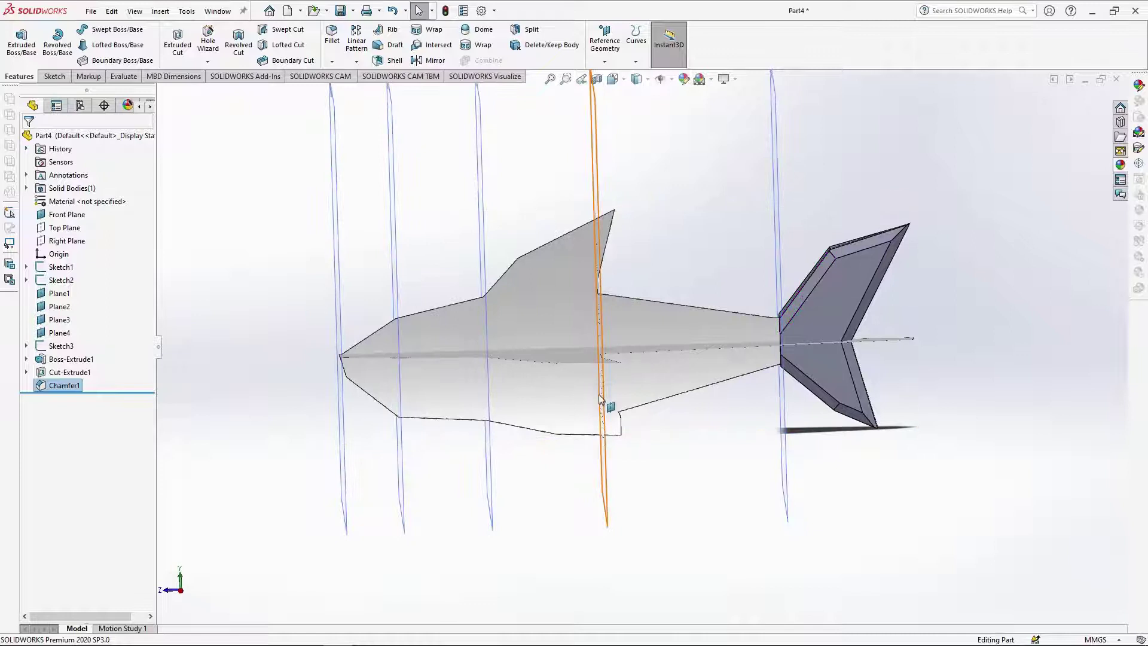
middle_drag(607, 390, 681, 438)
click(619, 445)
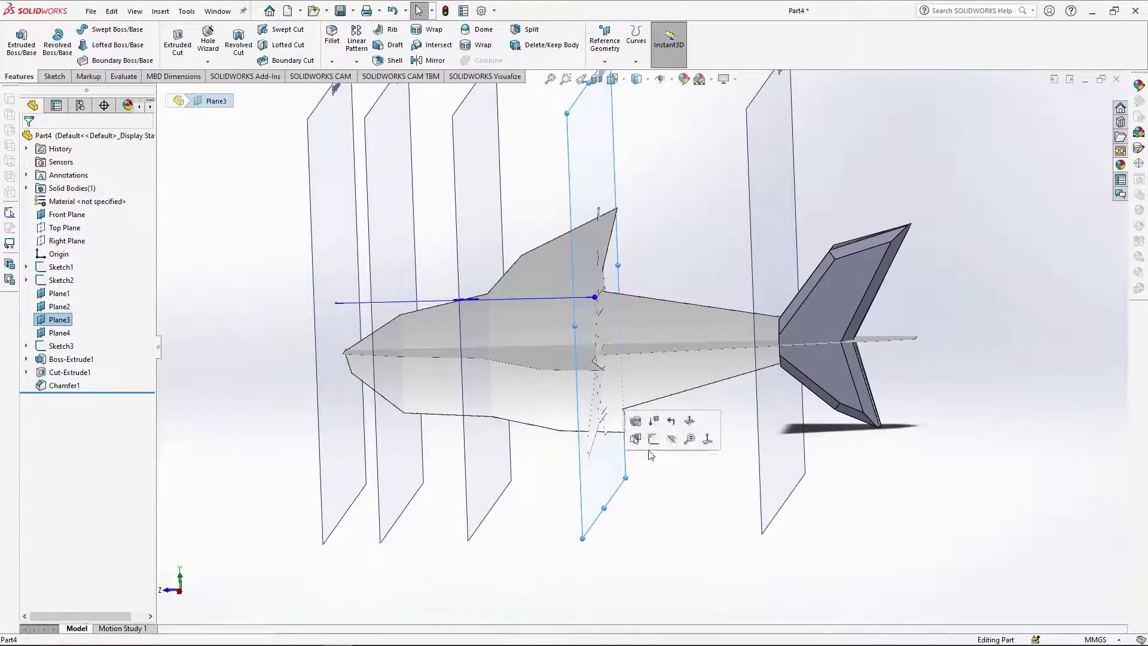
click(653, 438)
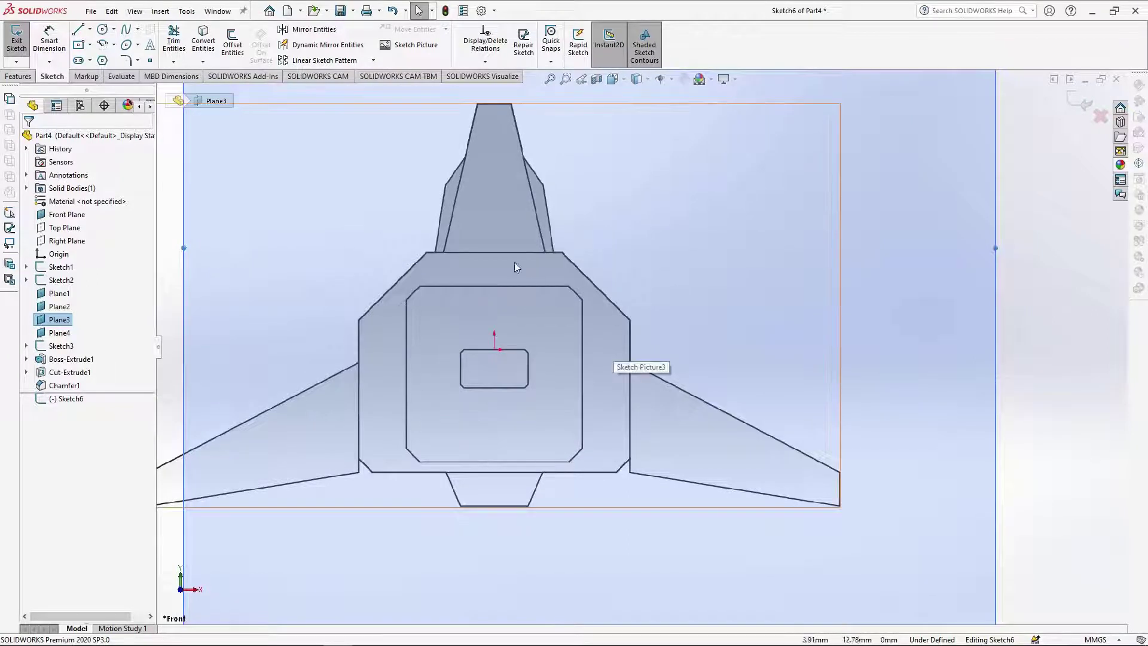
click(89, 29)
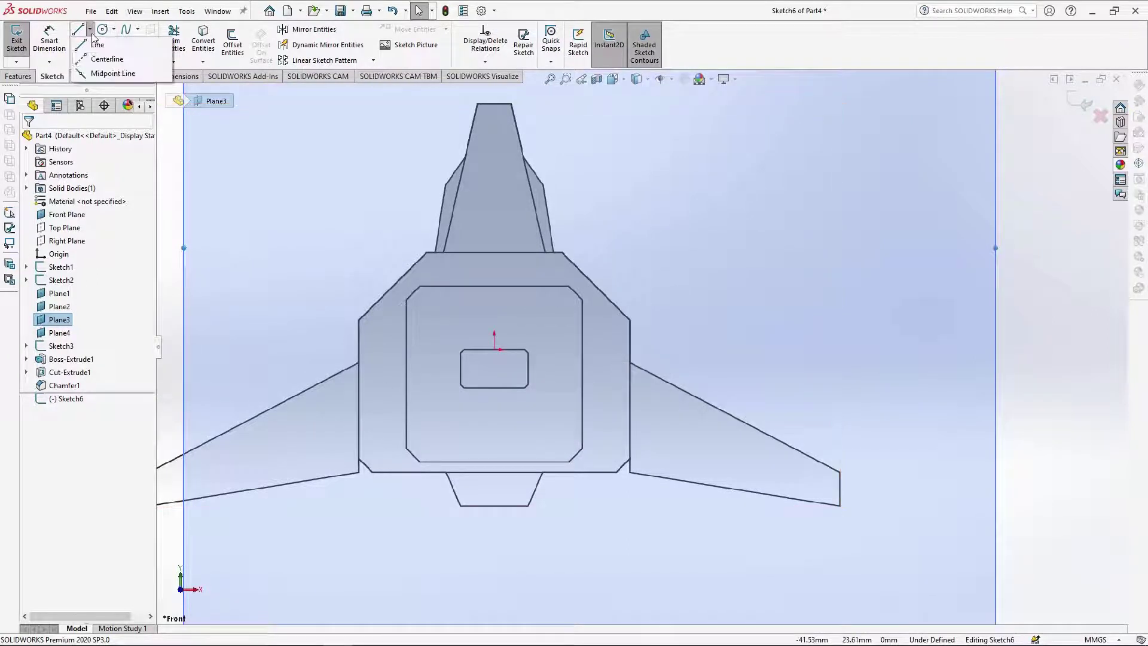
click(103, 57)
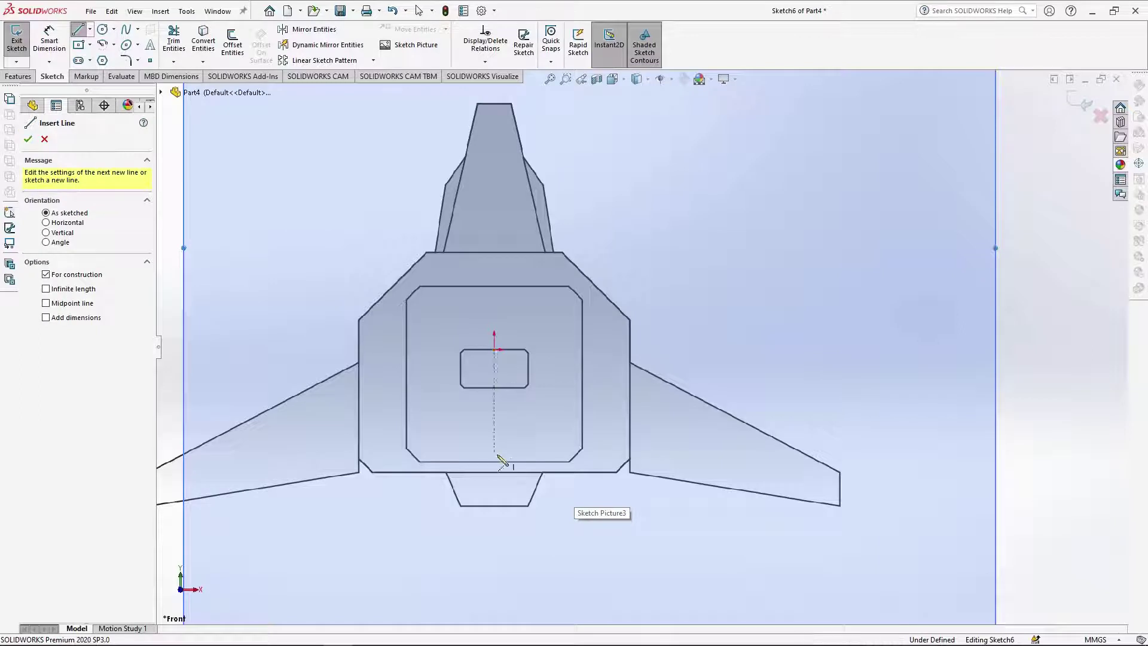
scroll(494, 471, down, 3)
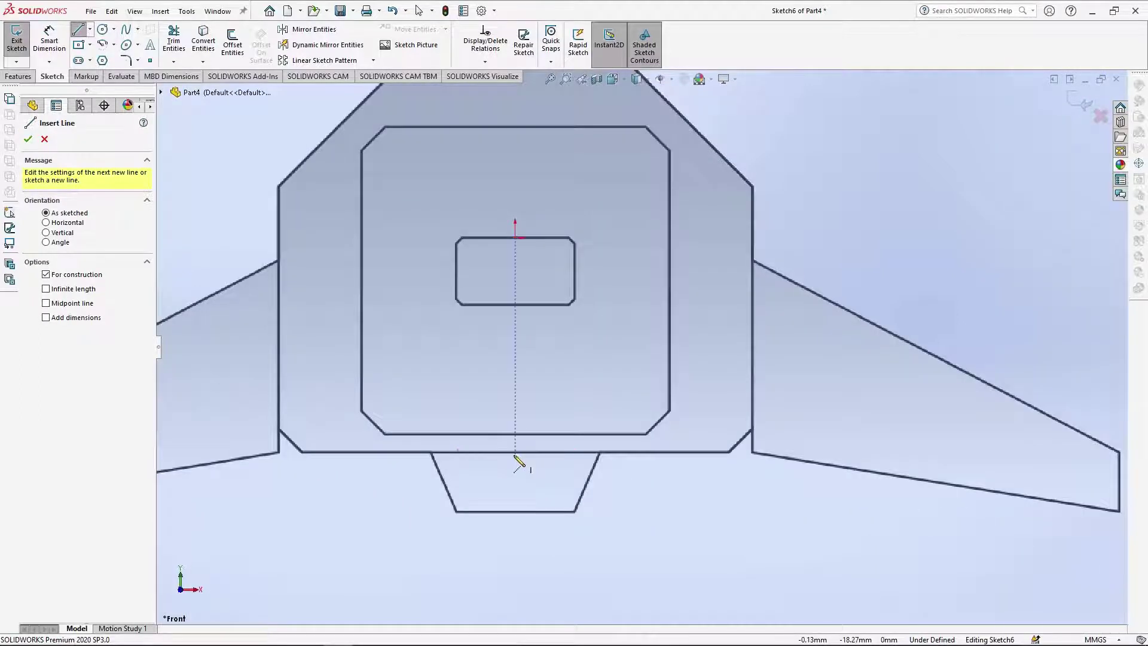
click(514, 449)
scroll(535, 328, up, 2)
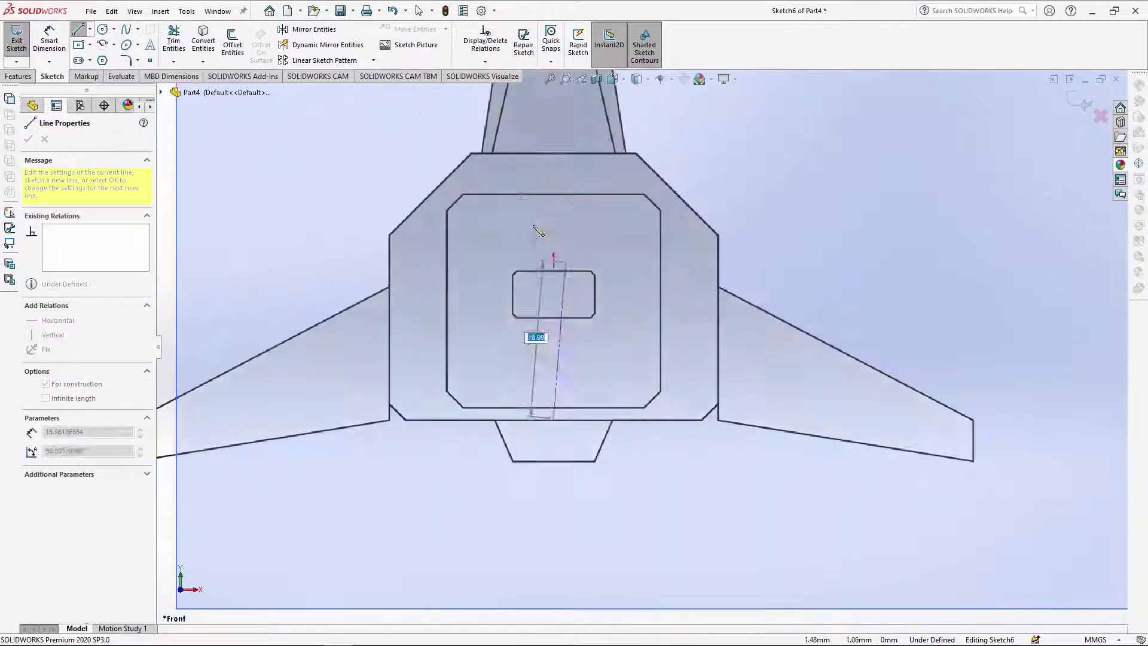
click(553, 153)
key(Escape)
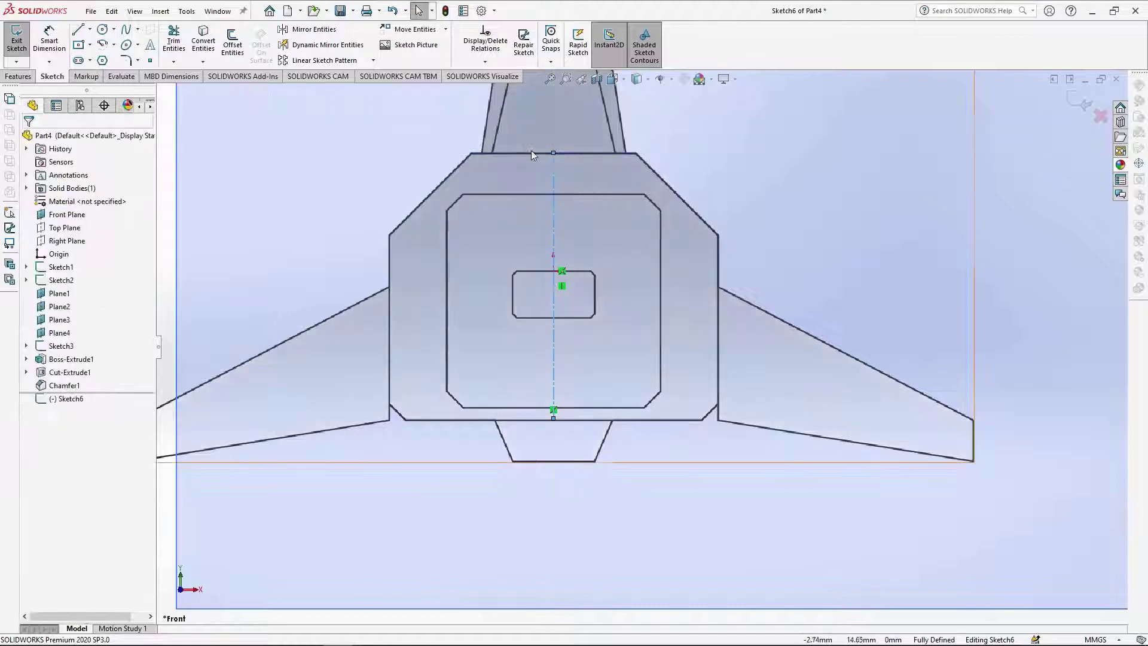
click(327, 44)
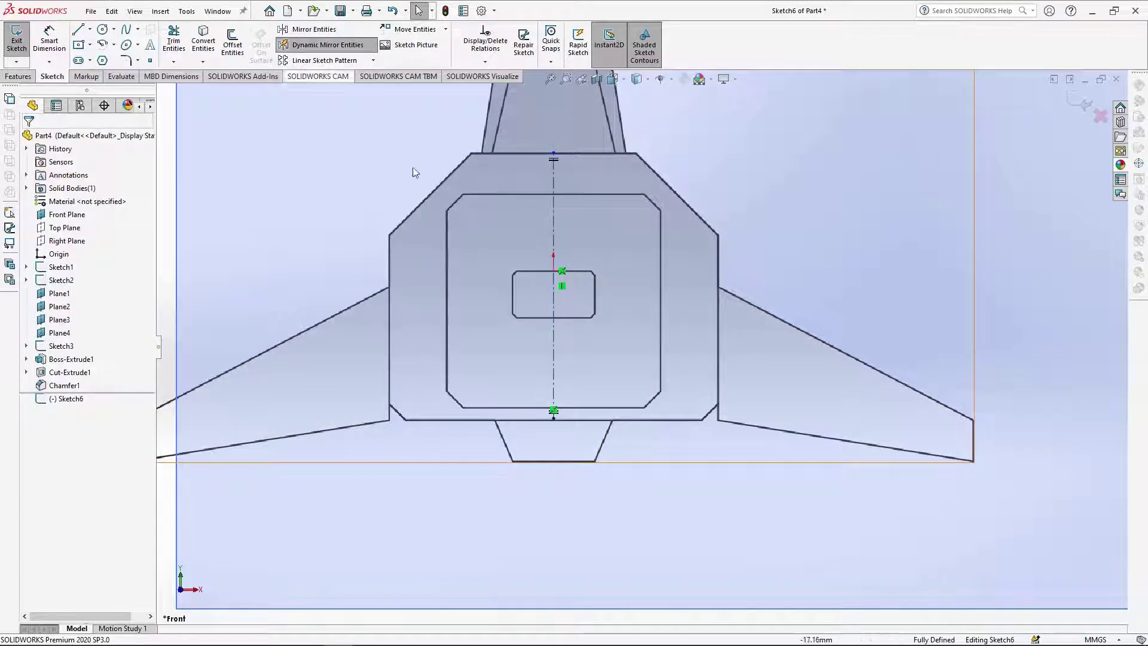
Trace half of the main body outline in the front picture with mirrored lines, closing with a bottom edge about 36 mm long.
click(78, 31)
click(553, 154)
click(471, 153)
click(390, 237)
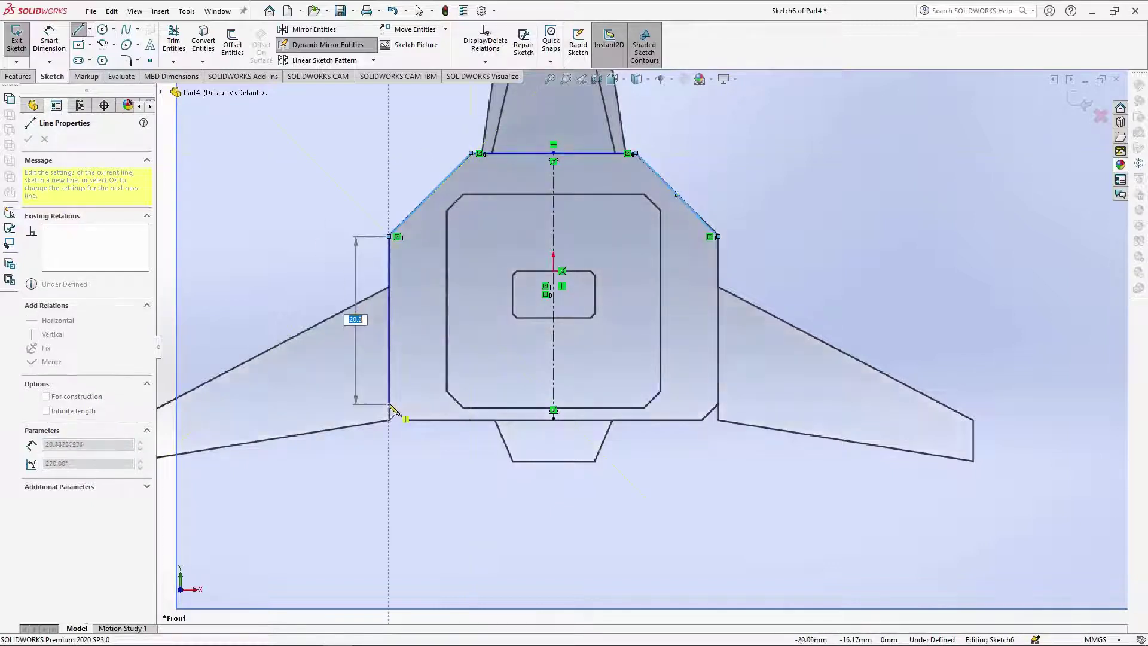
click(390, 402)
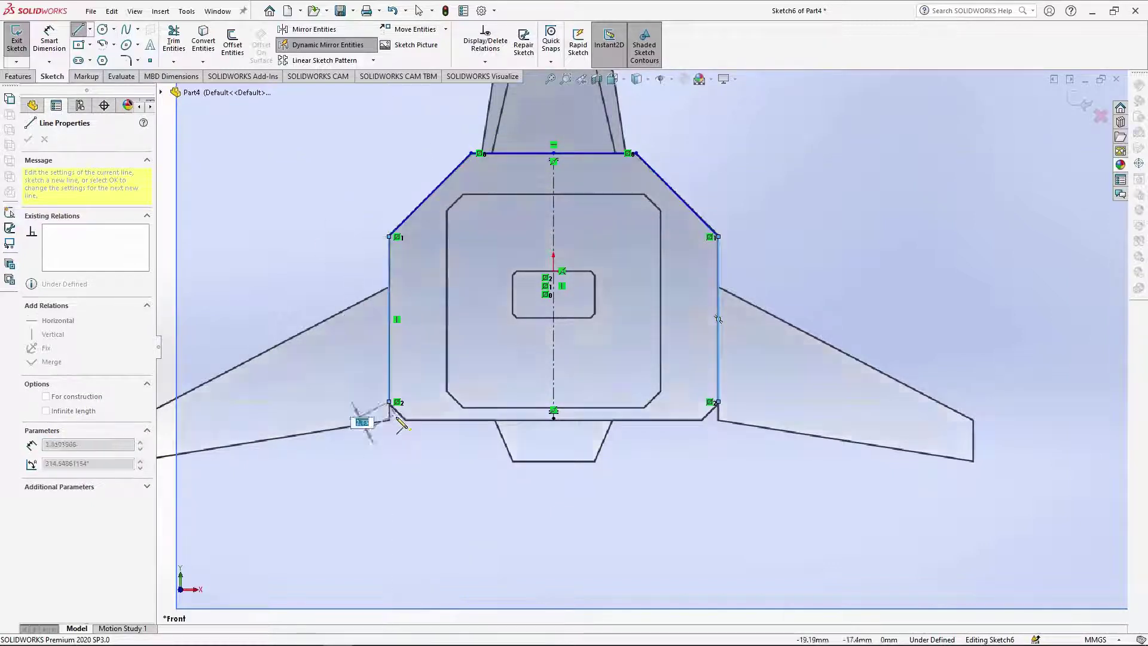
click(405, 418)
click(553, 419)
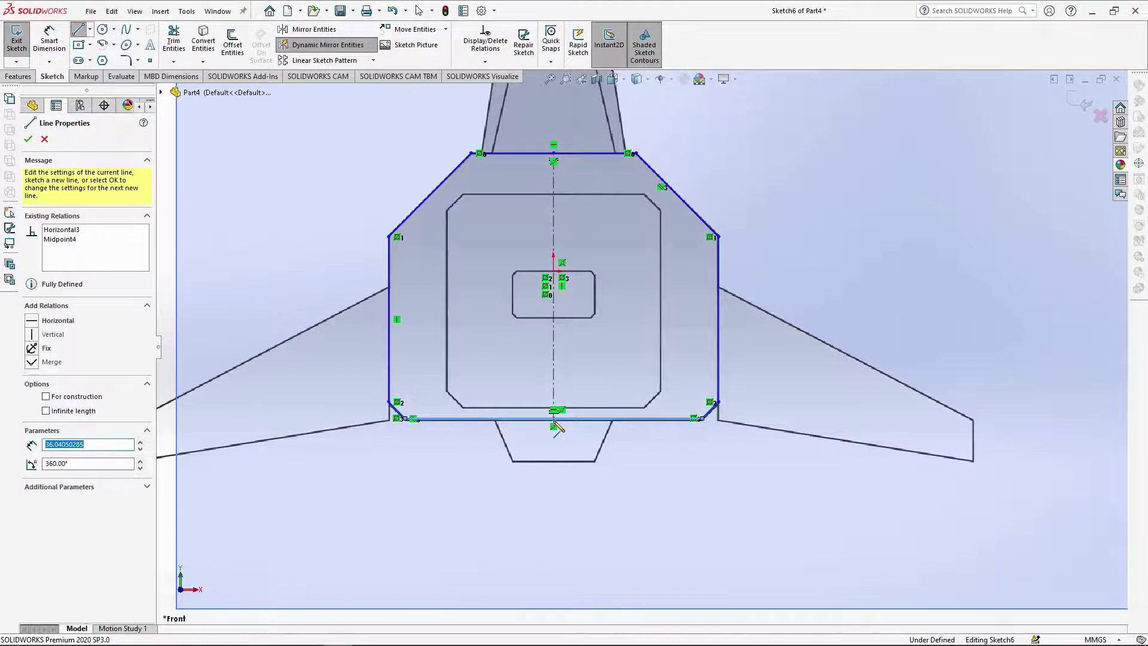
key(Escape)
Loft the body outline on Plane3 to the tail fin's front face, aligning the connector points to remove the twist.
scroll(642, 343, up, 4)
middle_drag(663, 340, 328, 415)
scroll(328, 414, down, 4)
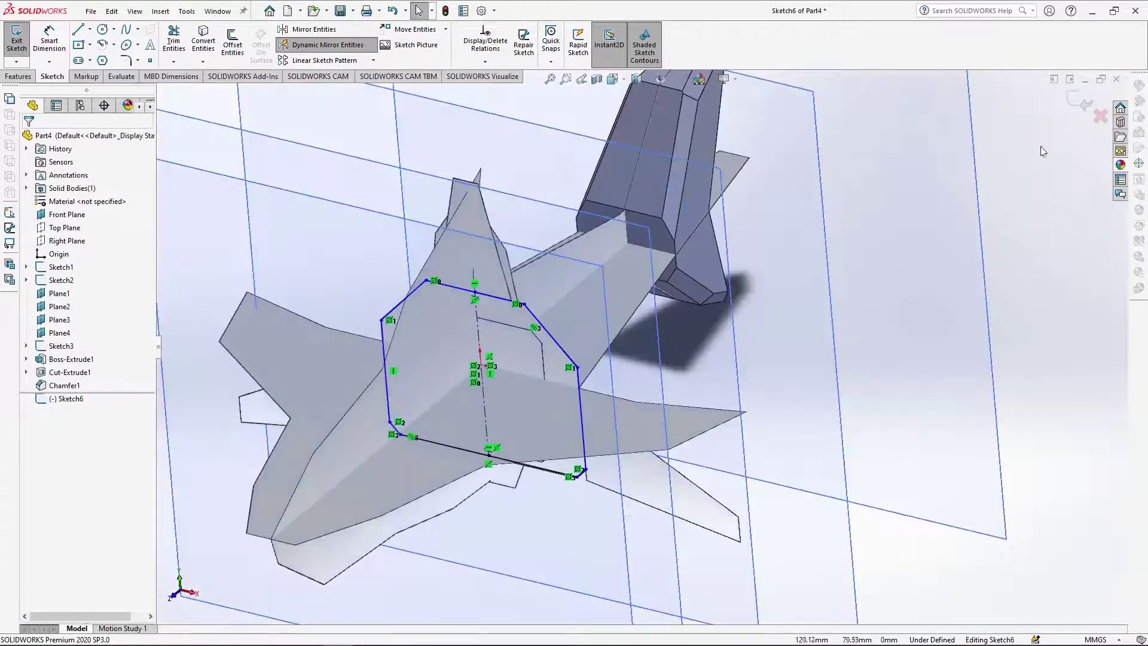
mouse_move(687, 359)
middle_down()
mouse_move(584, 364)
mouse_move(558, 379)
mouse_move(600, 355)
middle_up()
click(114, 45)
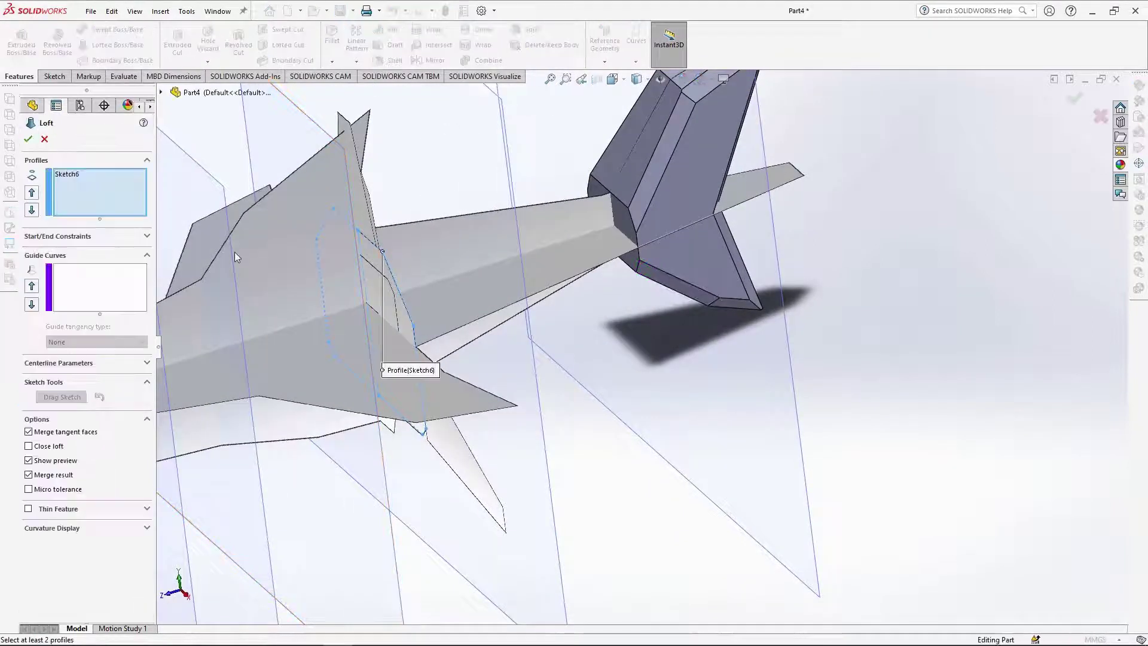
click(627, 221)
middle_drag(523, 294, 543, 291)
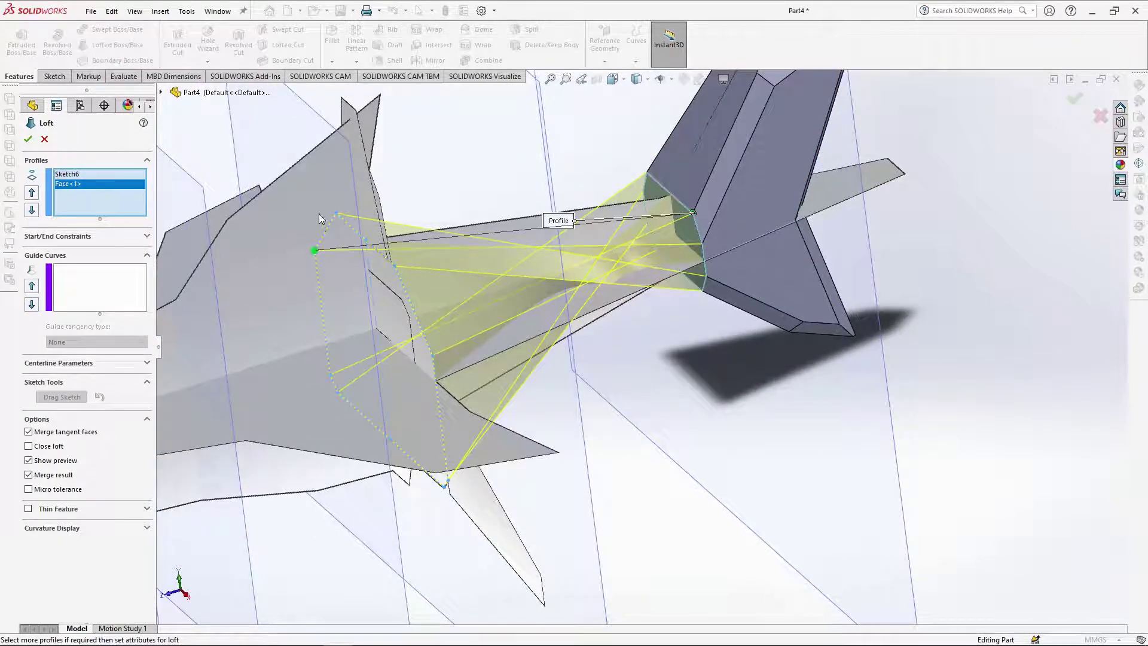
drag(318, 213, 321, 255)
drag(342, 209, 400, 270)
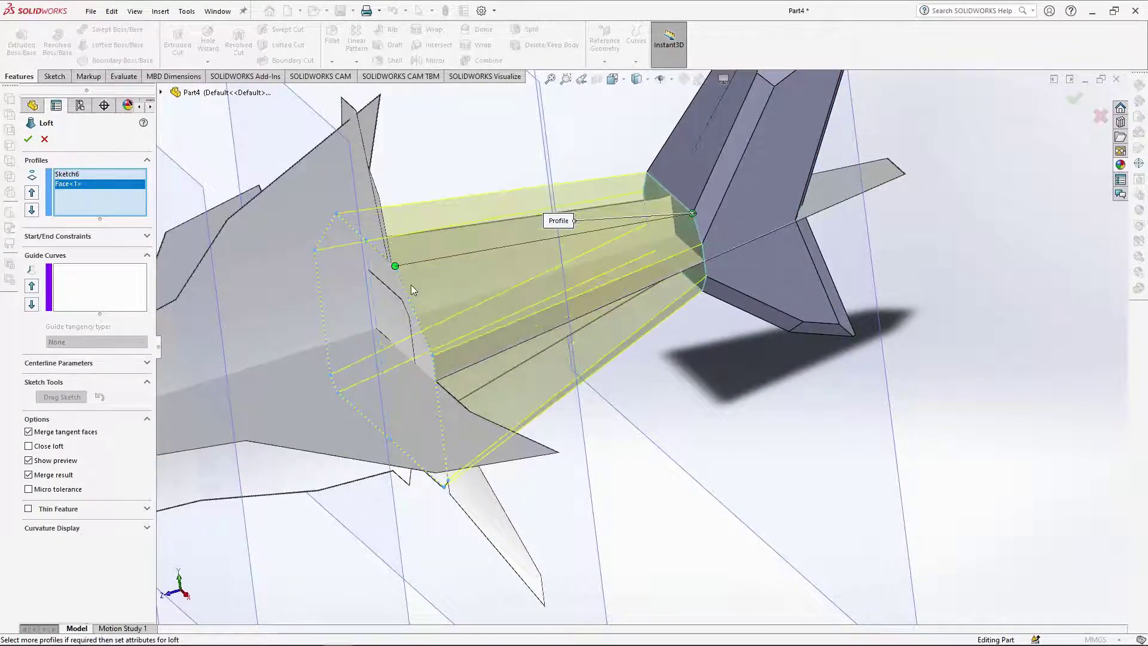
middle_drag(603, 234, 559, 174)
key(ctrl+7)
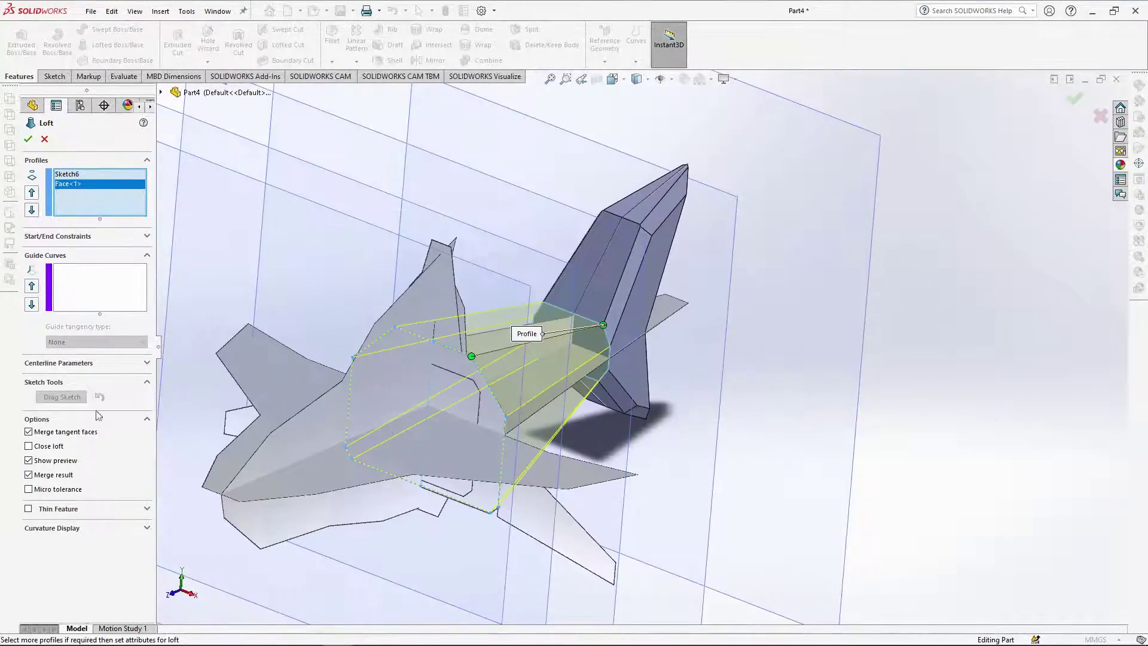
click(28, 140)
Hide Sketch3, which holds the front reference picture.
key(ctrl+4)
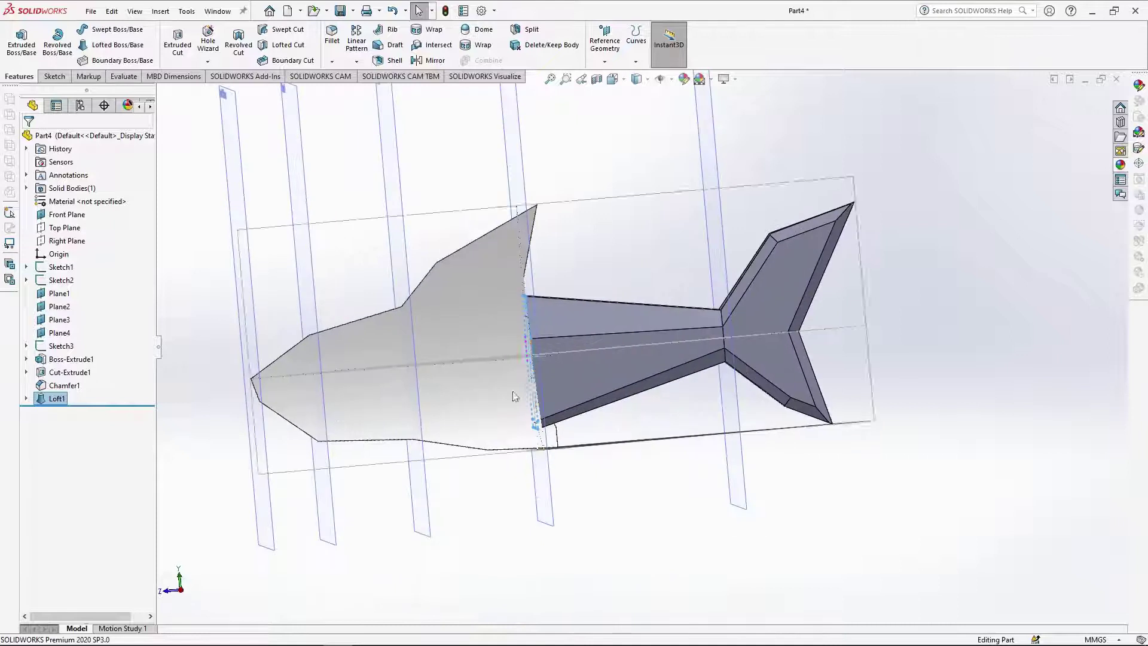
mouse_move(458, 408)
middle_down()
mouse_move(508, 376)
mouse_move(571, 419)
middle_up()
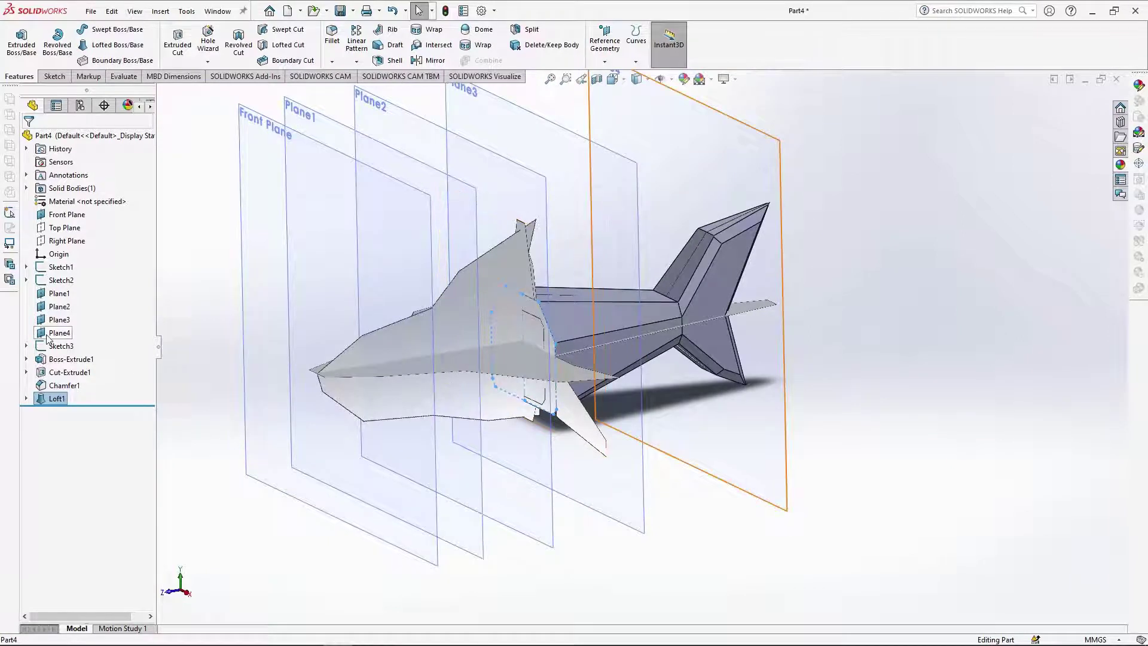
click(60, 346)
click(60, 328)
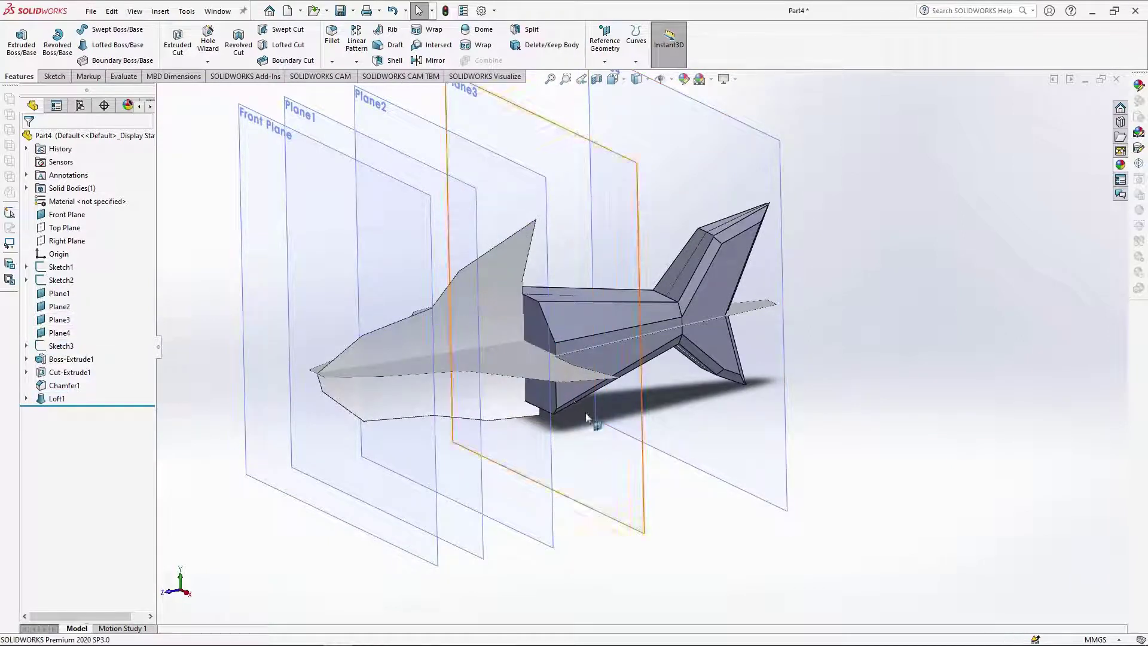
Create a sketch on the loft's front face and convert the face's edges into sketch lines.
scroll(586, 417, down, 2)
click(542, 396)
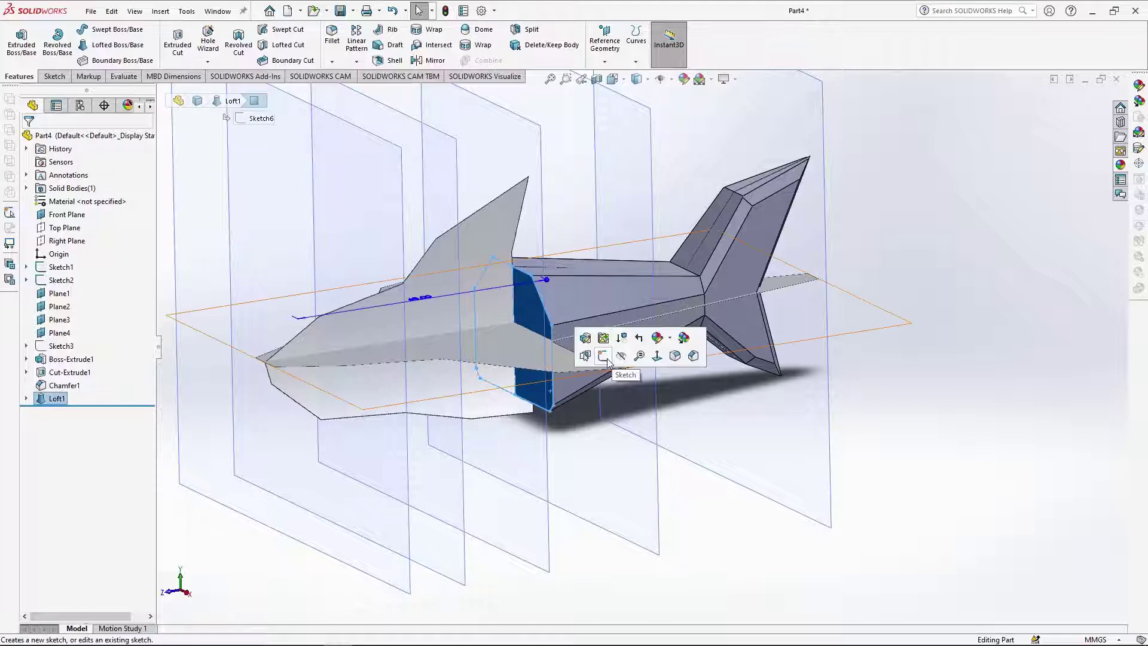
click(605, 357)
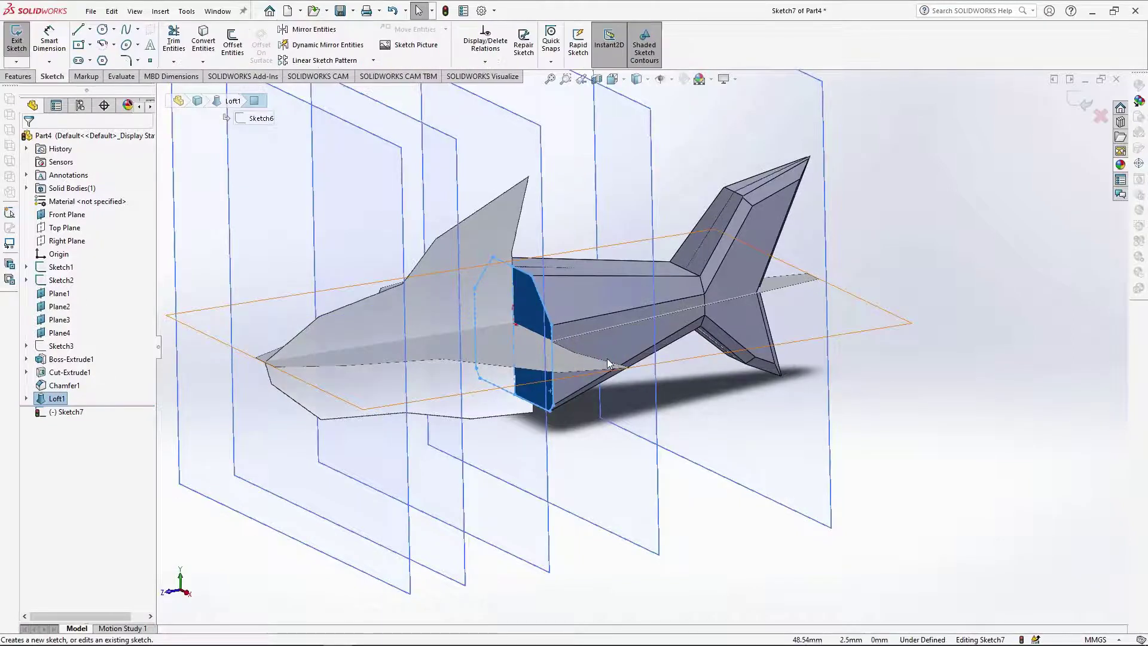
click(210, 53)
Extrude the converted profile 30 mm forward from the loft's front face, merging it with the body.
click(636, 78)
click(613, 144)
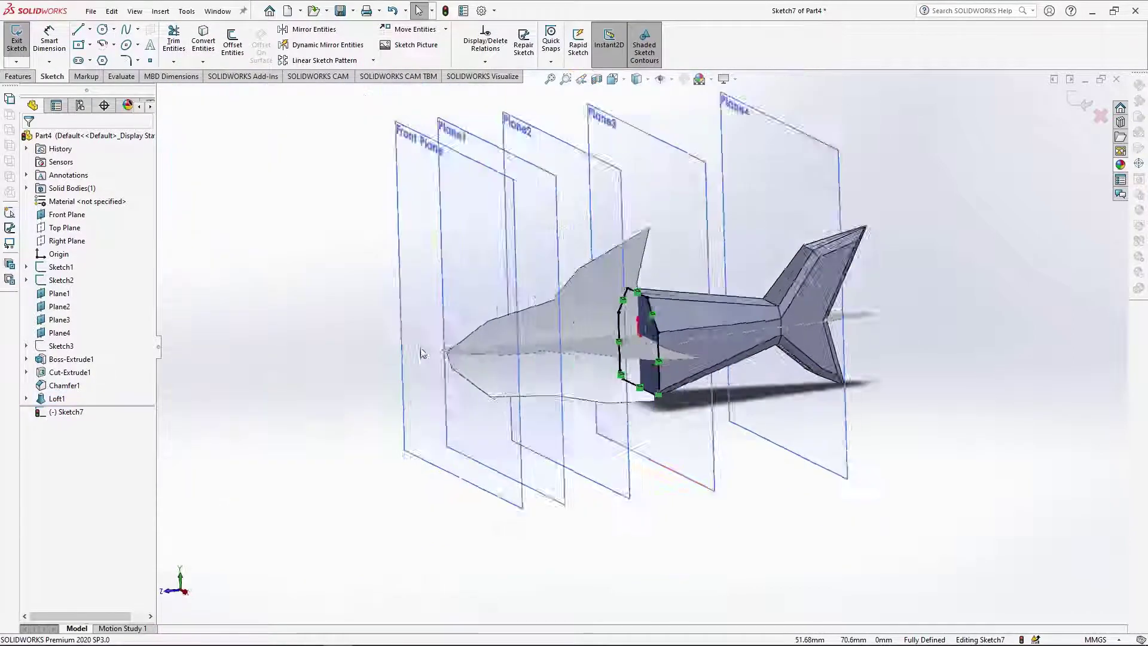
click(18, 76)
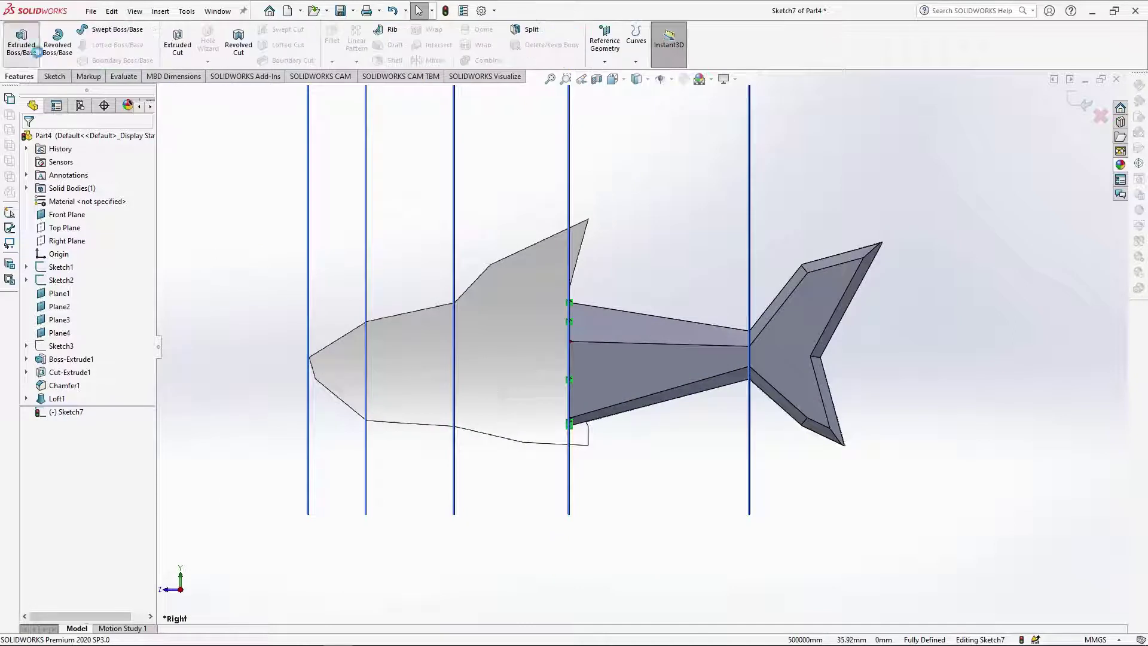
click(22, 42)
click(141, 250)
scroll(550, 377, down, 3)
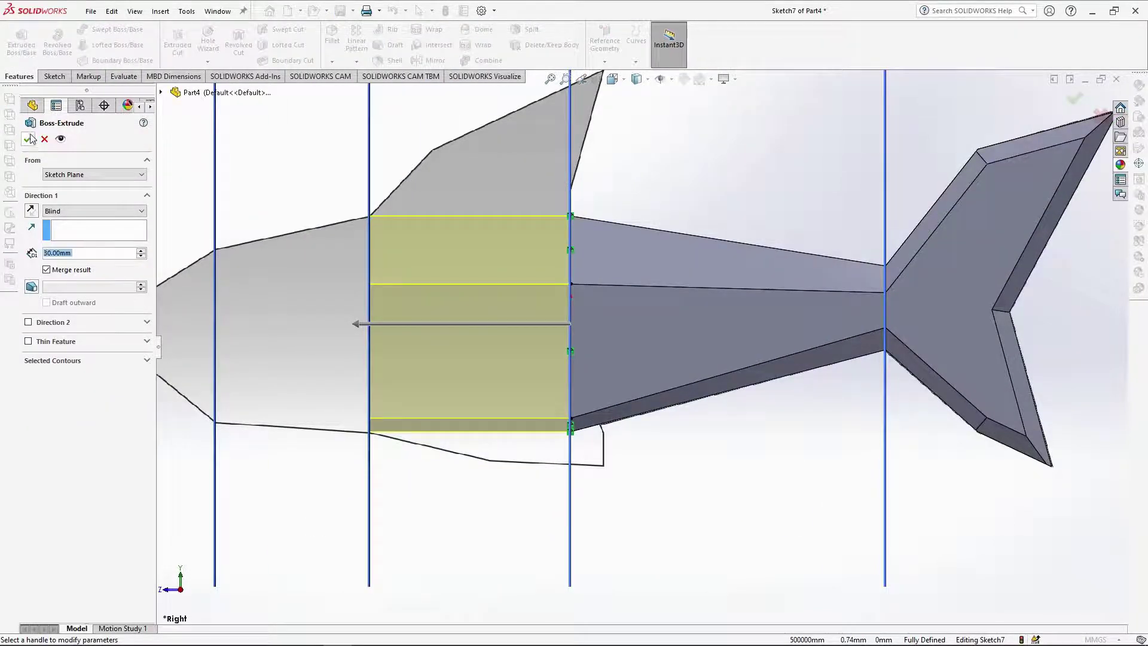
scroll(497, 422, up, 2)
middle_drag(499, 421, 569, 375)
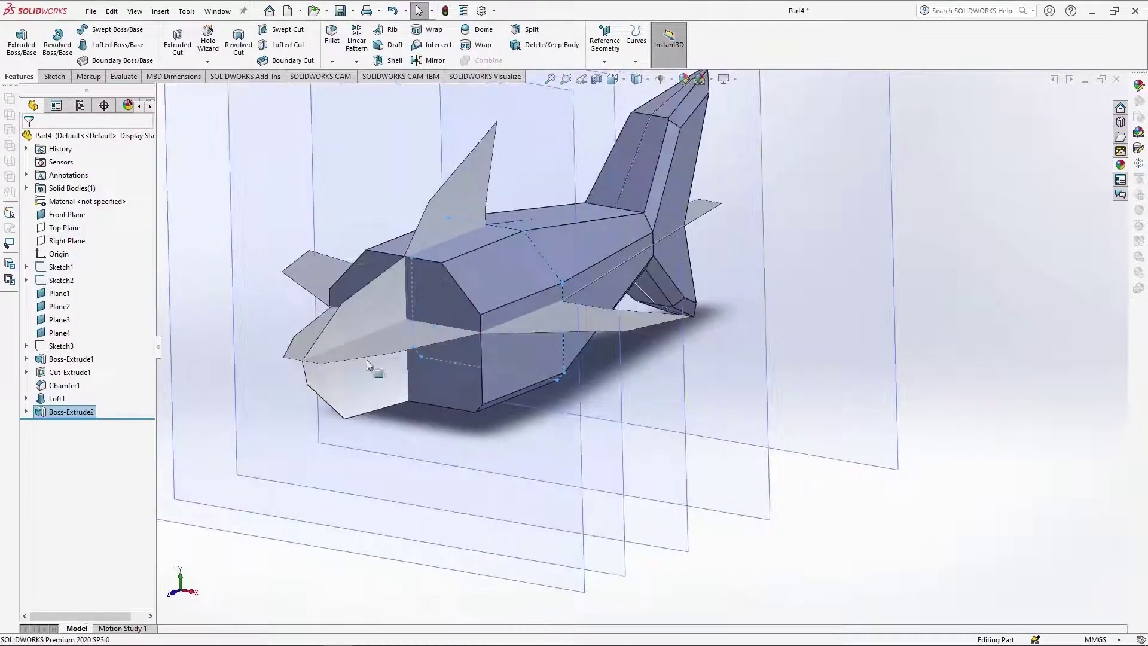
Show Sketch3 with the front reference picture and switch the model display to wireframe.
click(63, 346)
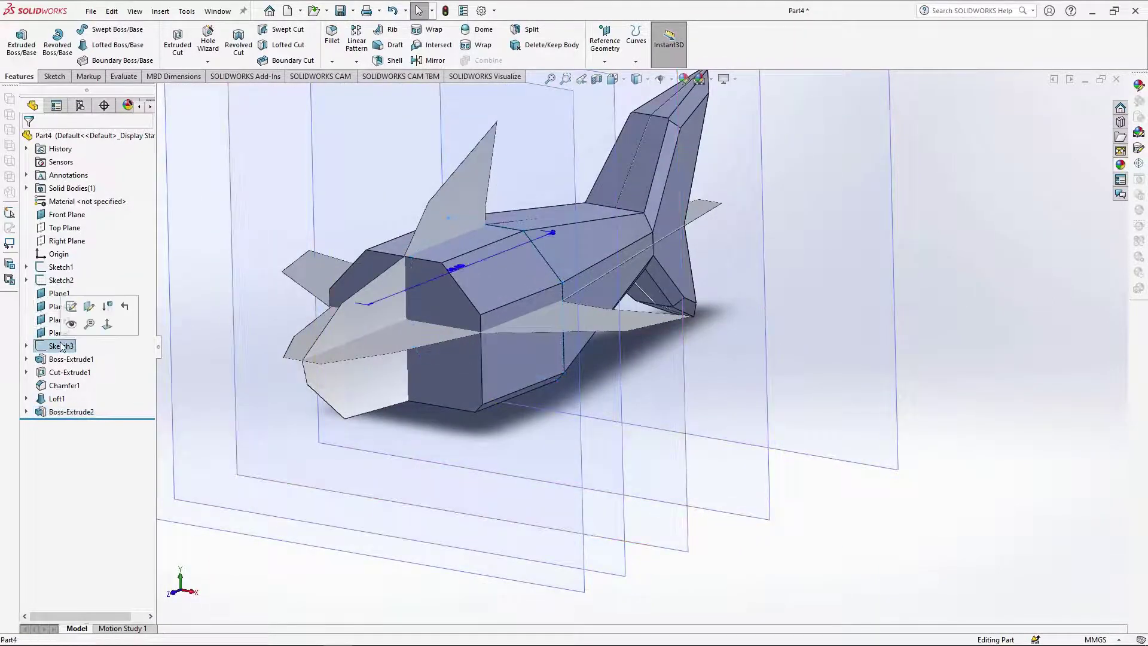
click(72, 324)
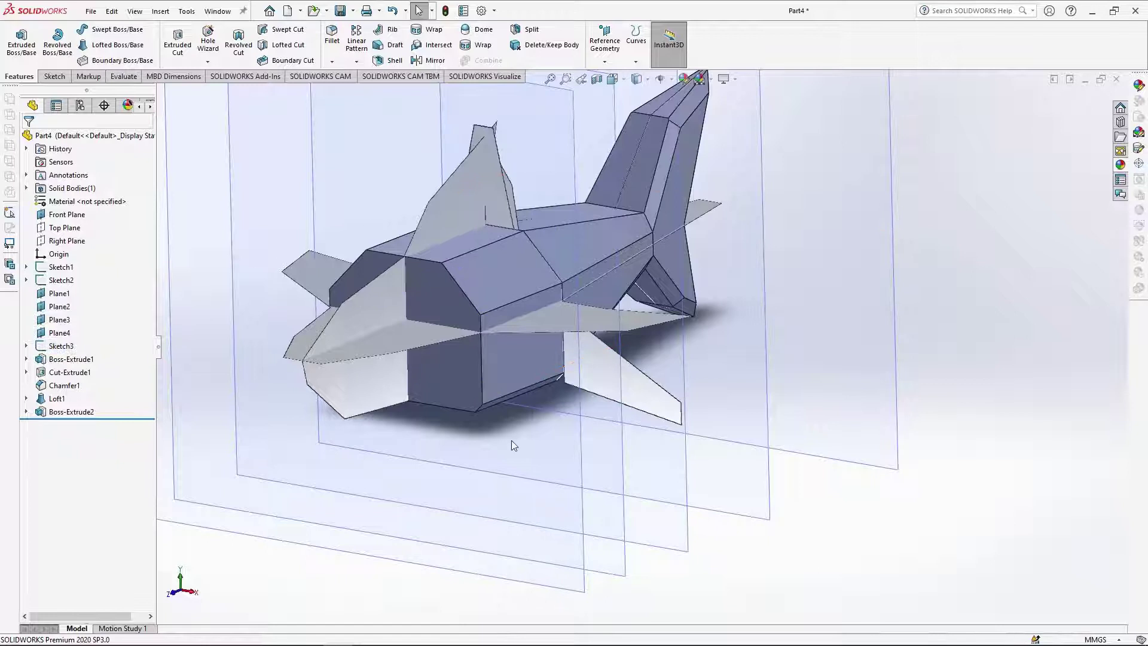
mouse_move(640, 94)
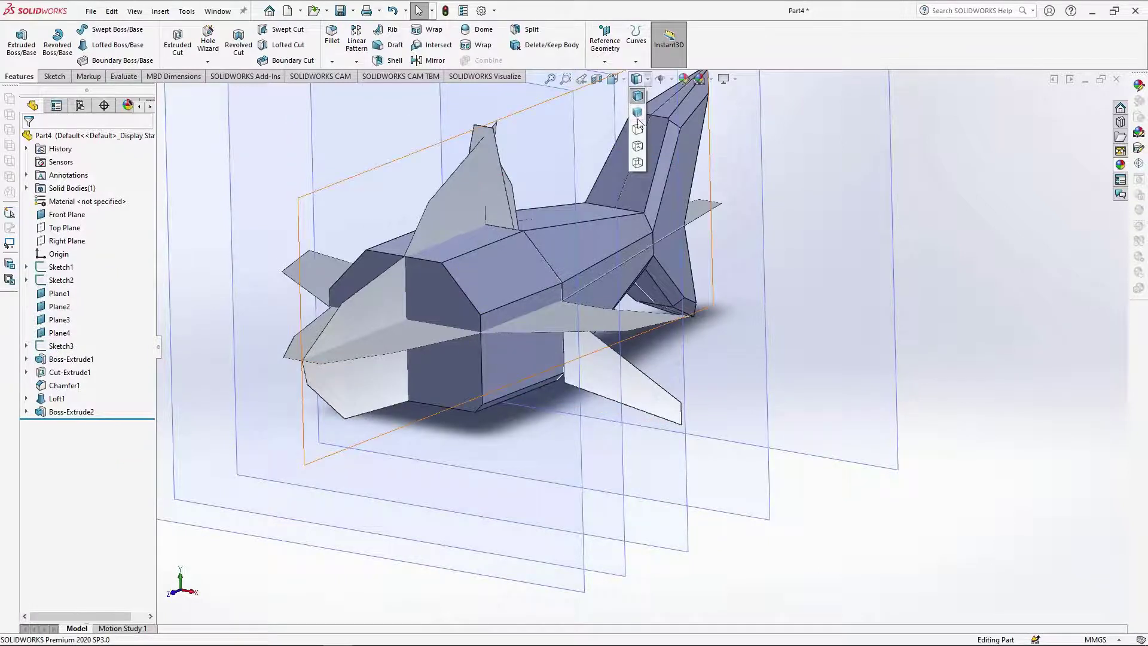
click(637, 162)
middle_drag(431, 359, 487, 344)
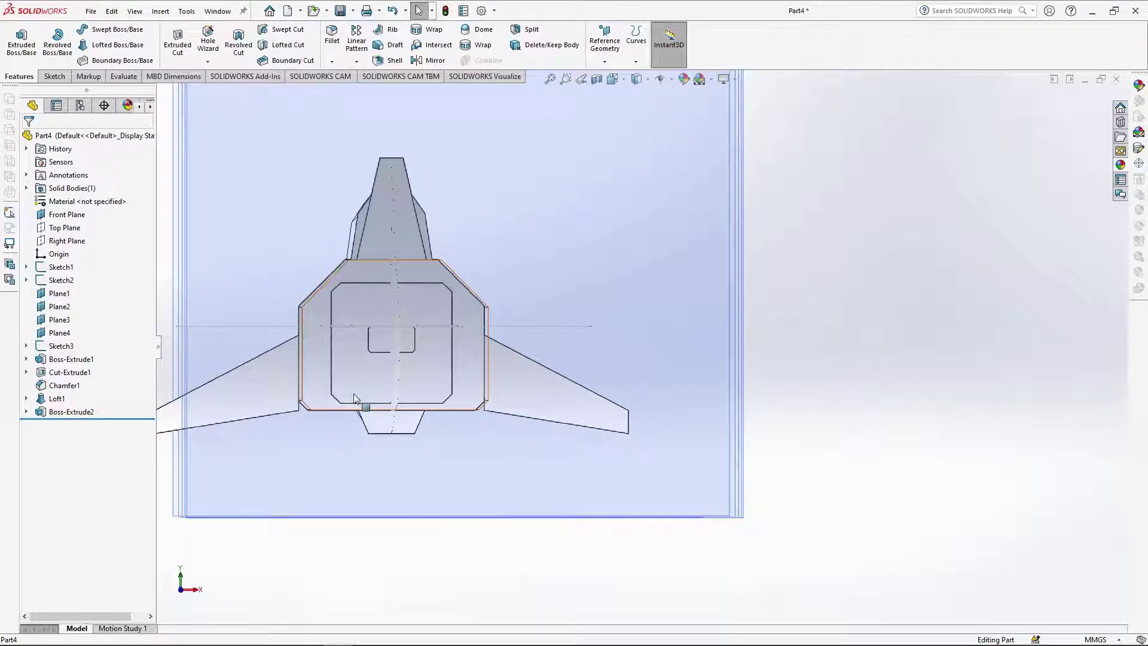
Create a sketch on Plane1 and draw a vertical centerline about 26 mm long across the middle outline of the front picture.
middle_drag(451, 297, 476, 461)
click(440, 450)
click(476, 410)
click(613, 79)
click(645, 130)
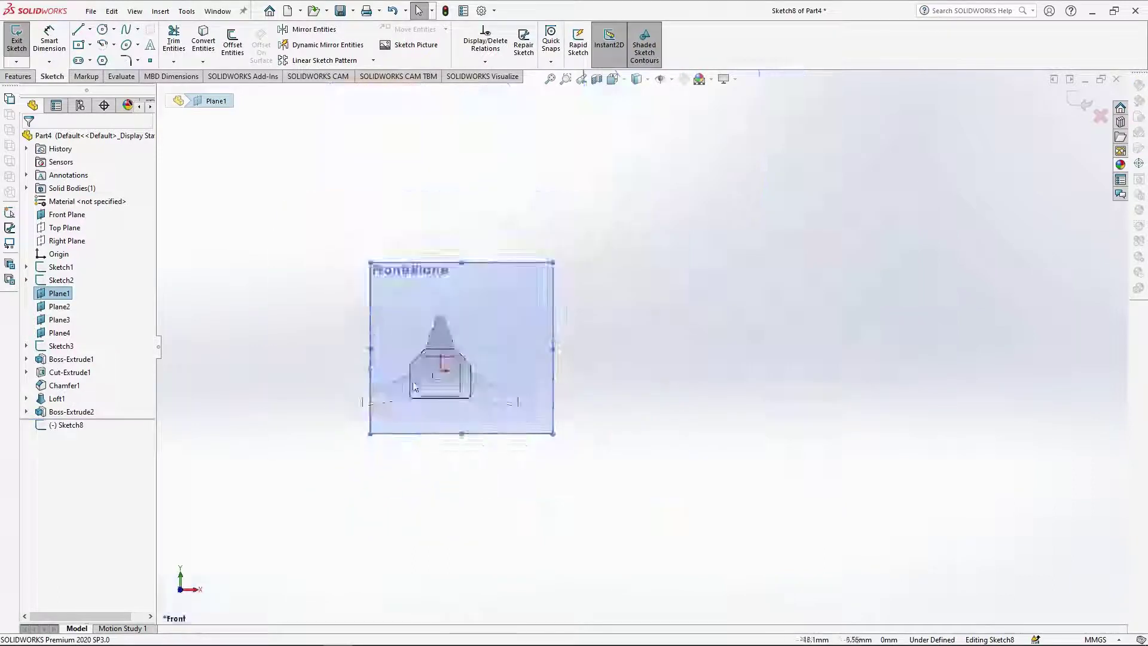
scroll(427, 385, down, 10)
click(90, 30)
click(102, 51)
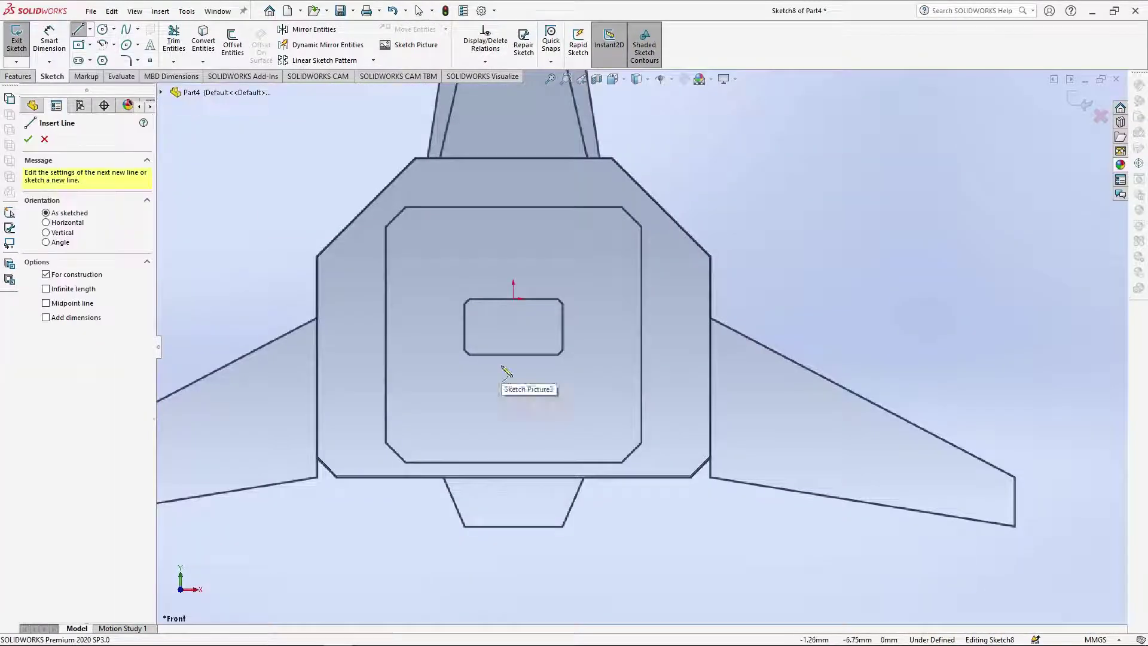
click(514, 463)
click(513, 207)
key(Escape)
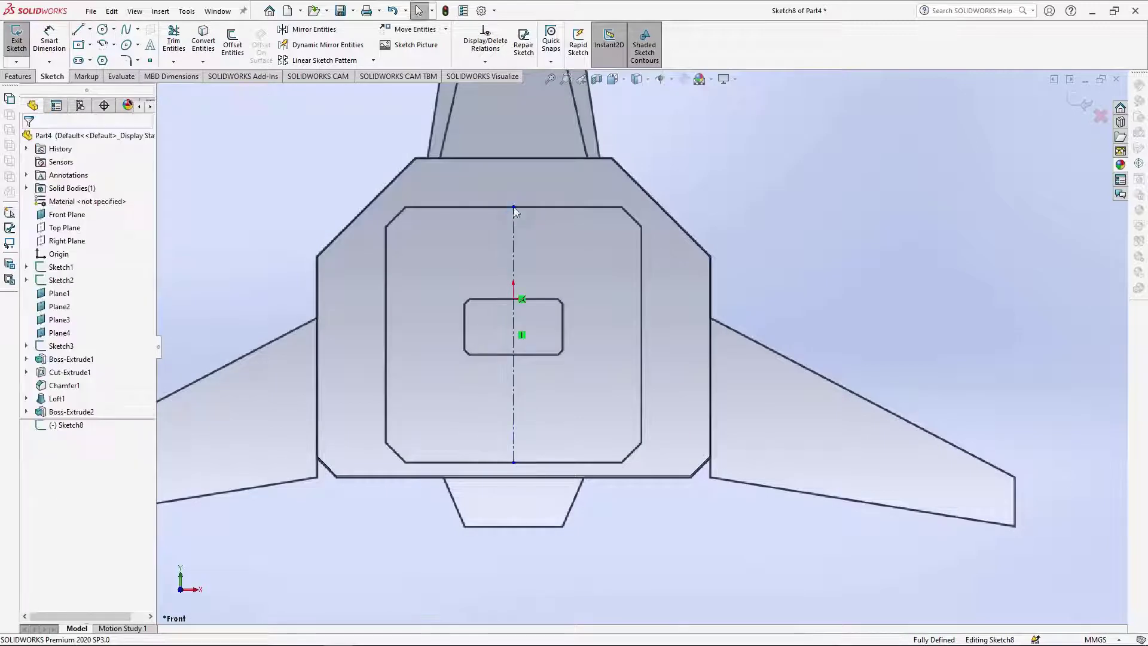
Draw a 26 by 26 mm center rectangle on the centerline's midpoint, matching the middle outline.
key(r)
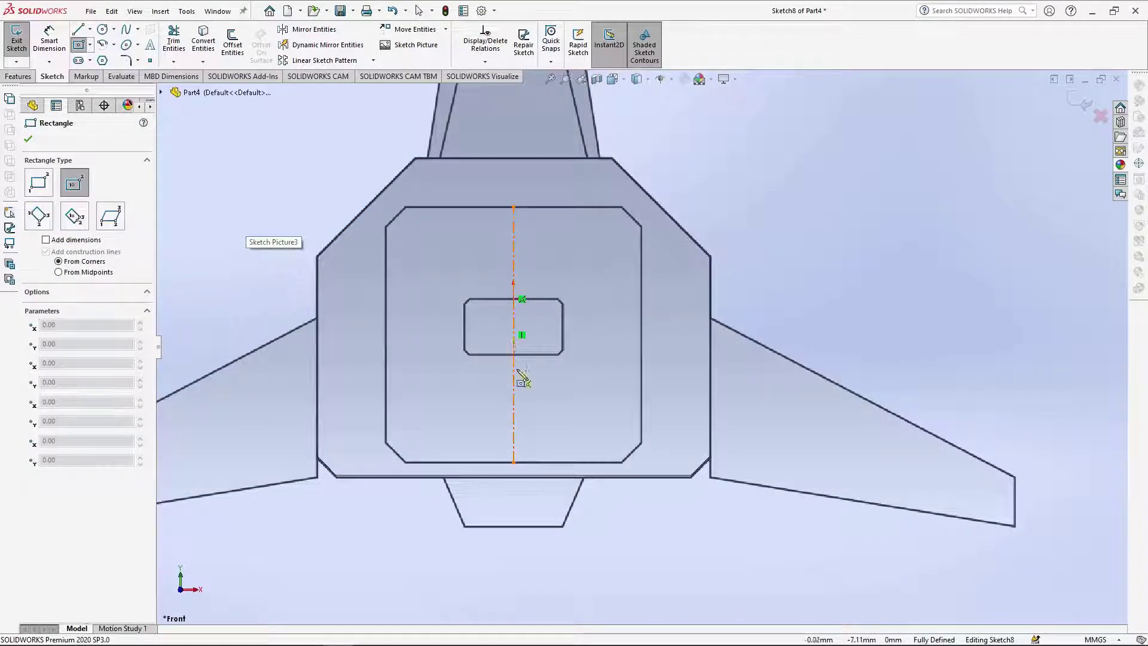
click(513, 334)
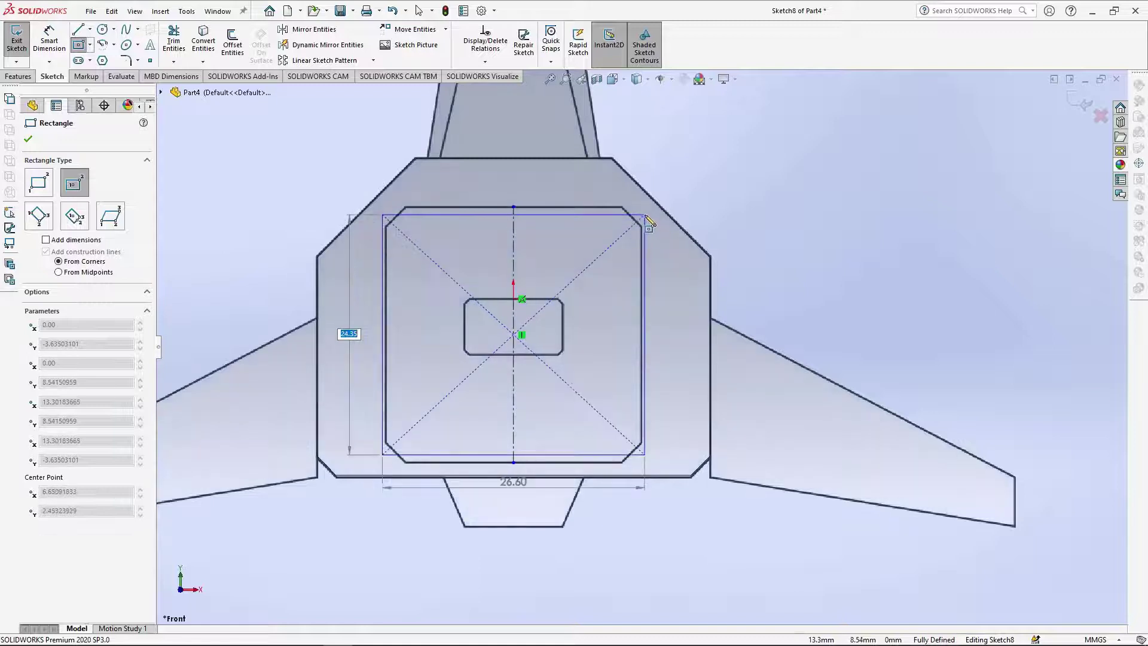
text(26)
key(Return)
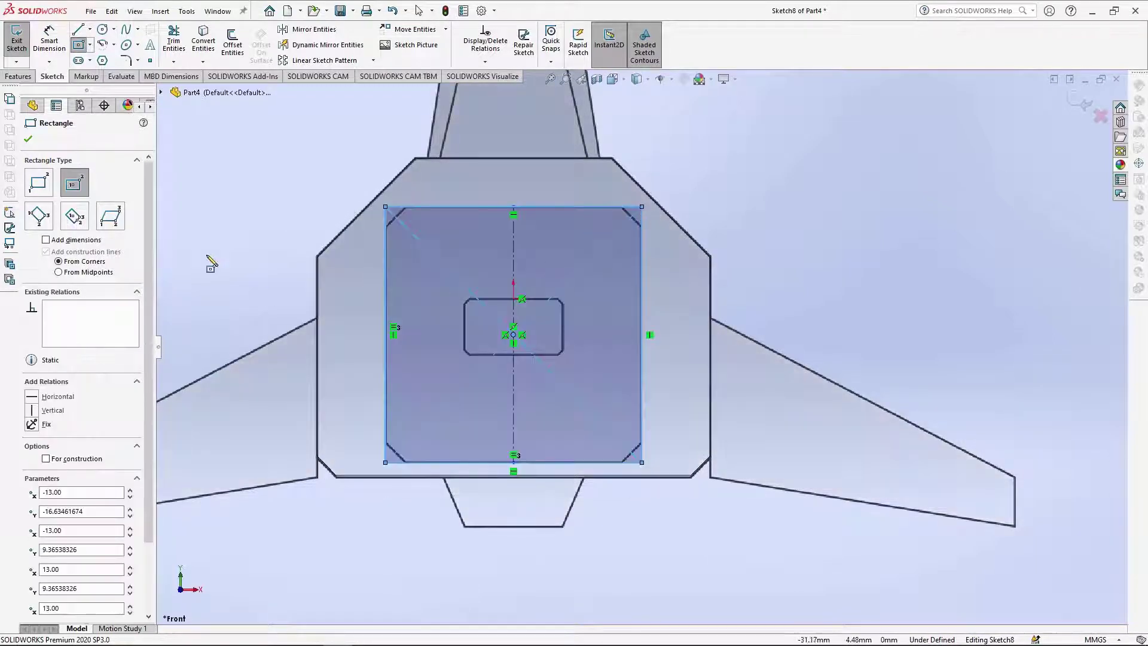
Chamfer all four corners of the square with an equal distance of 2 mm.
click(138, 61)
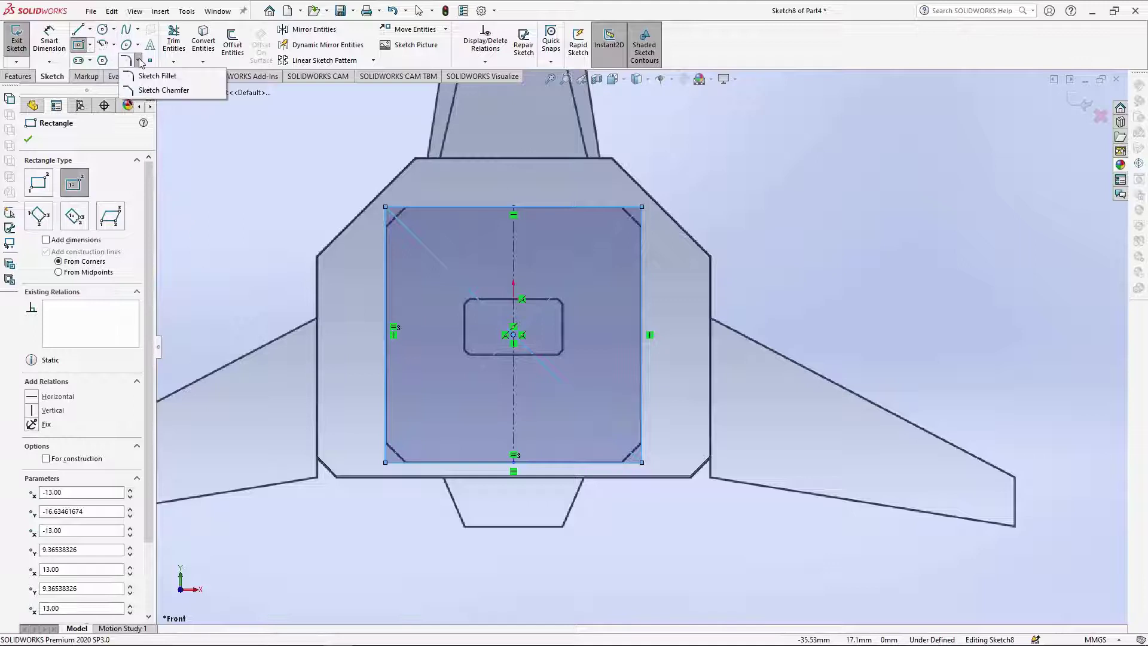
click(150, 91)
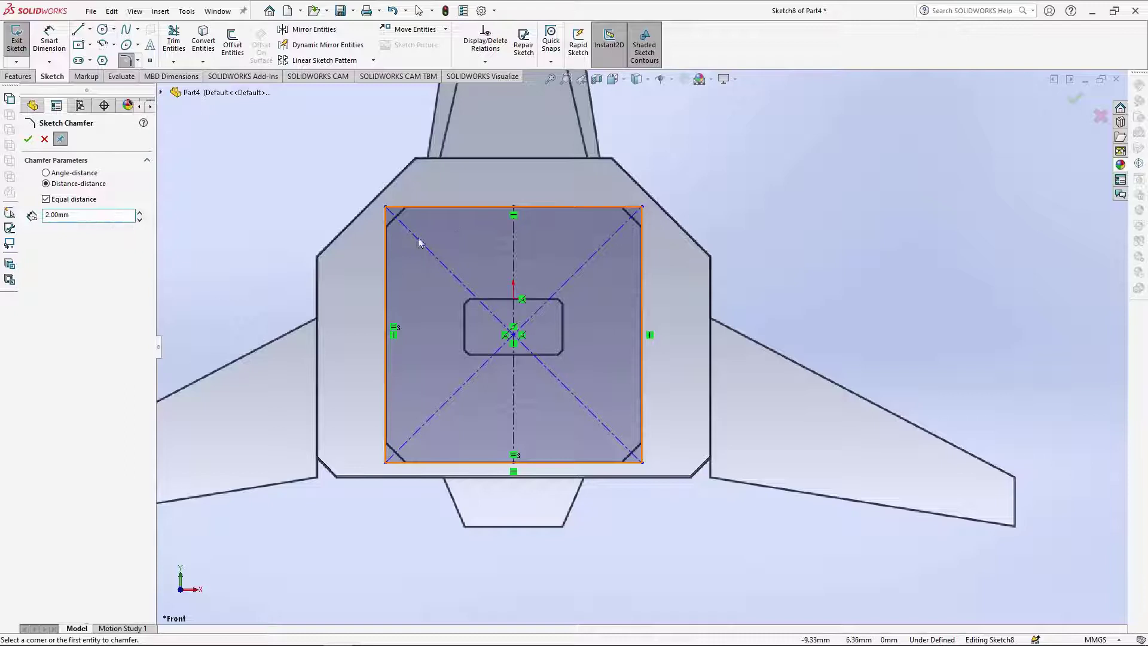
click(385, 238)
click(406, 206)
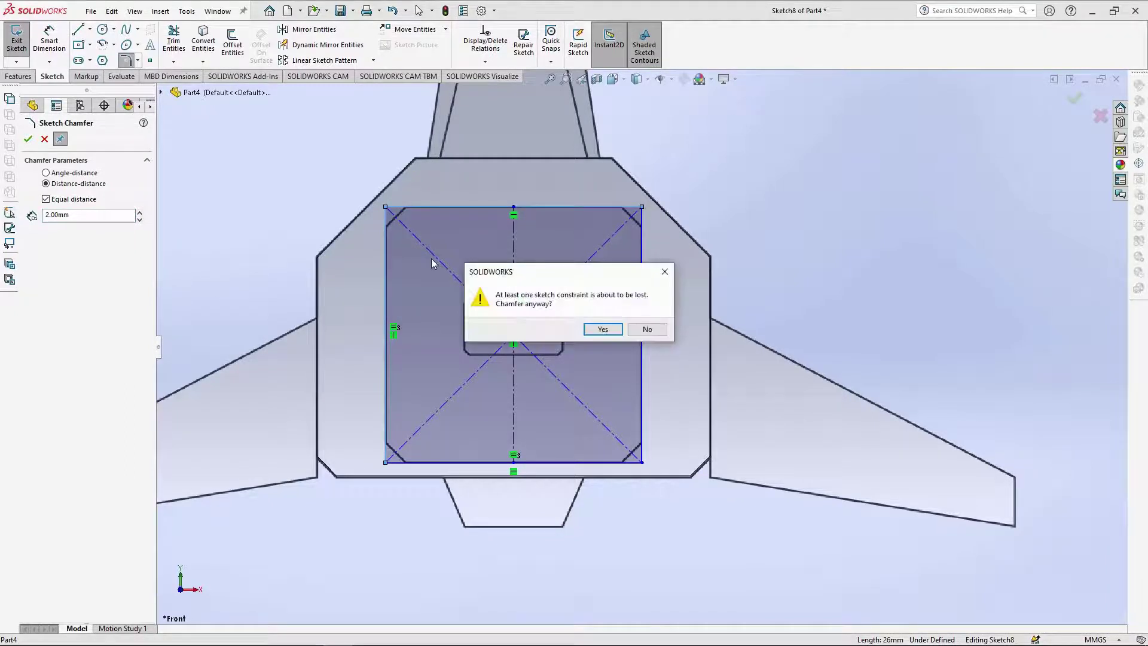
click(601, 328)
click(639, 208)
click(640, 460)
click(387, 461)
click(28, 139)
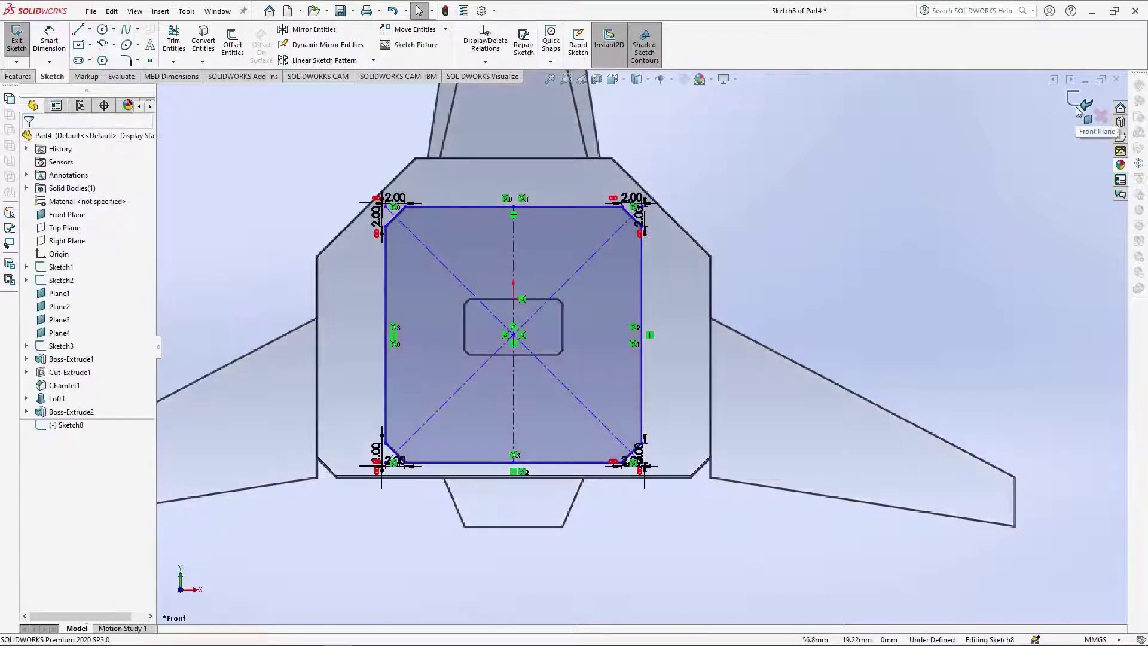
Finish the Plane1 sketch and set the model display back to shaded with edges.
click(1077, 101)
scroll(576, 278, up, 8)
middle_drag(632, 359, 563, 397)
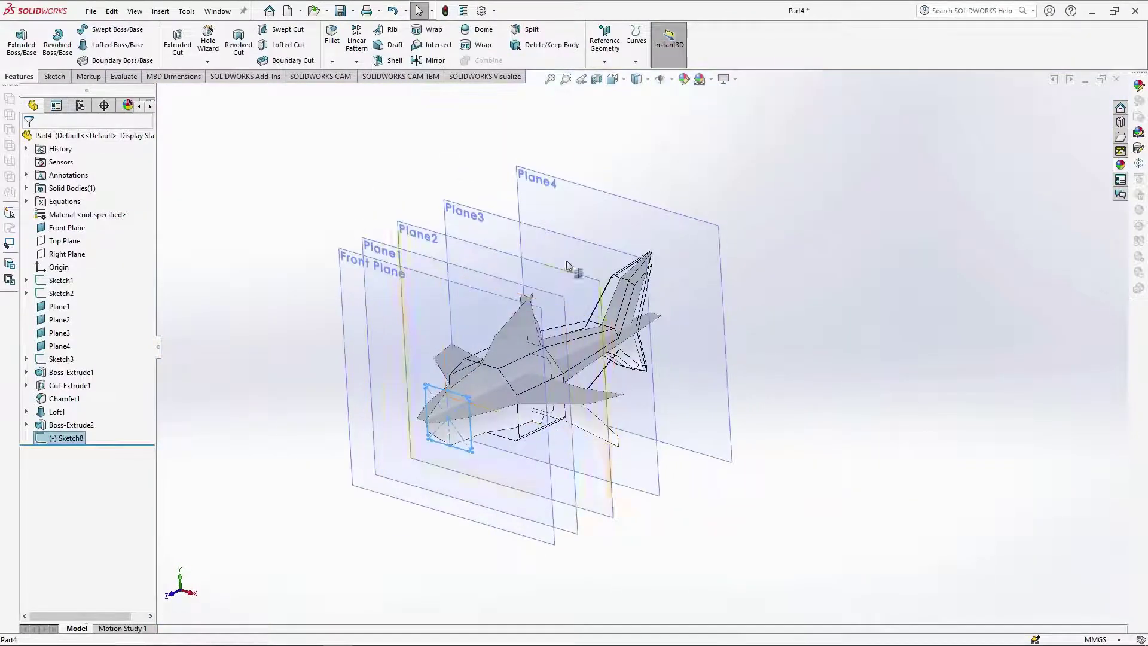
click(643, 84)
click(639, 97)
scroll(507, 421, down, 4)
scroll(507, 420, up, 1)
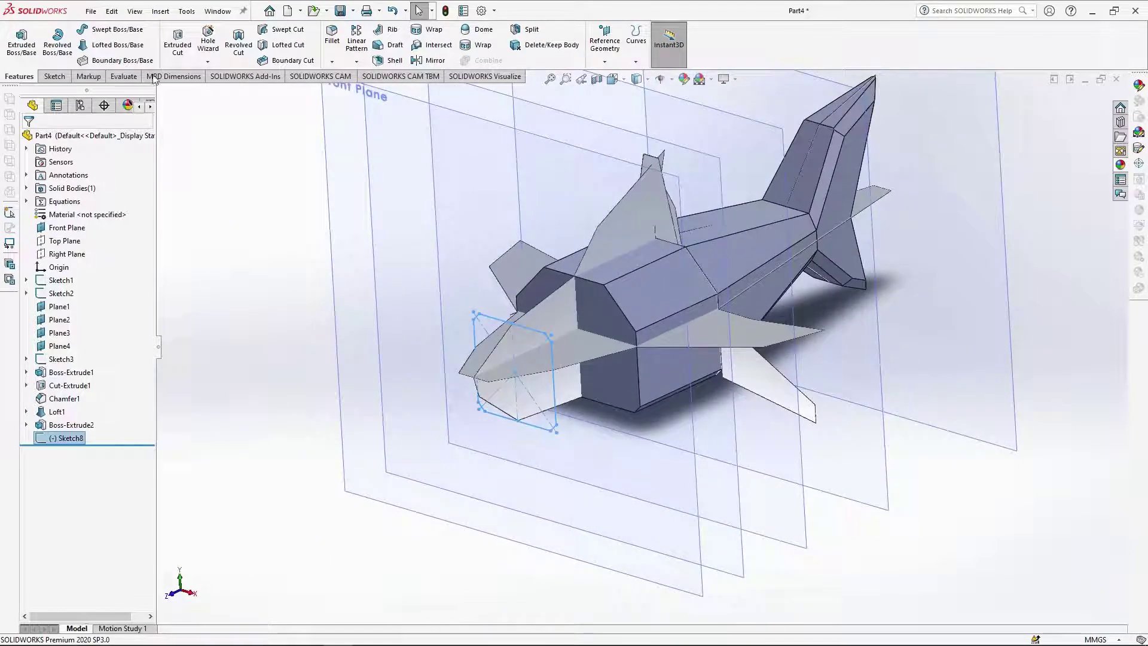
Loft the chamfered square on Plane1 to the extrusion's front face, aligning the connector points to remove the twist.
click(645, 390)
scroll(520, 367, down, 2)
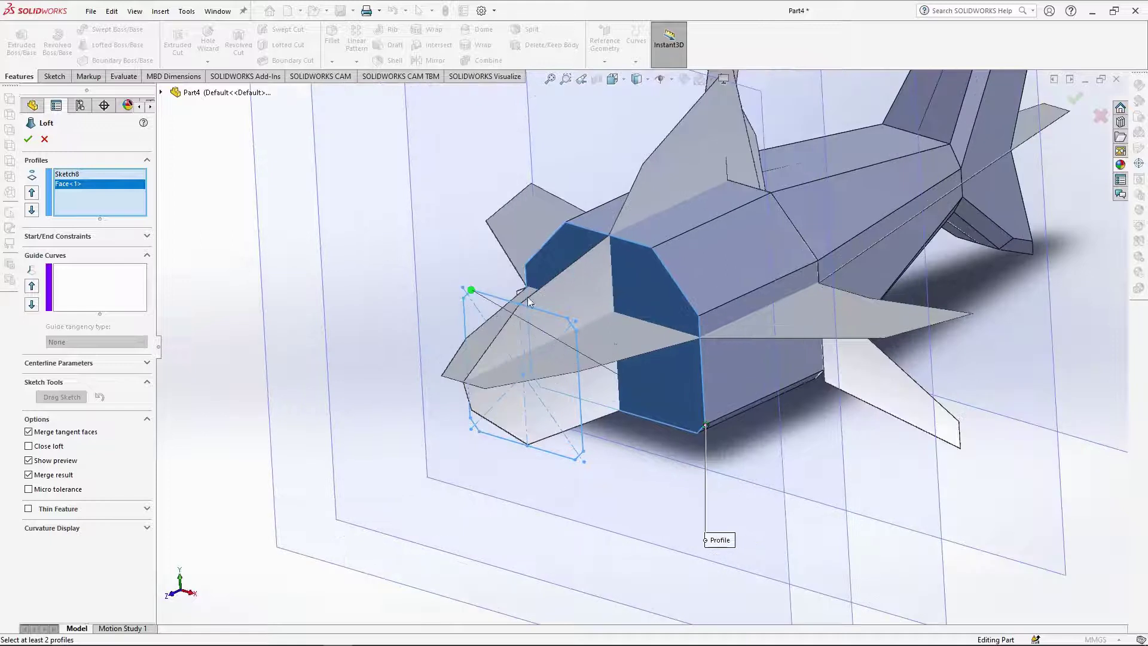
drag(472, 292, 576, 332)
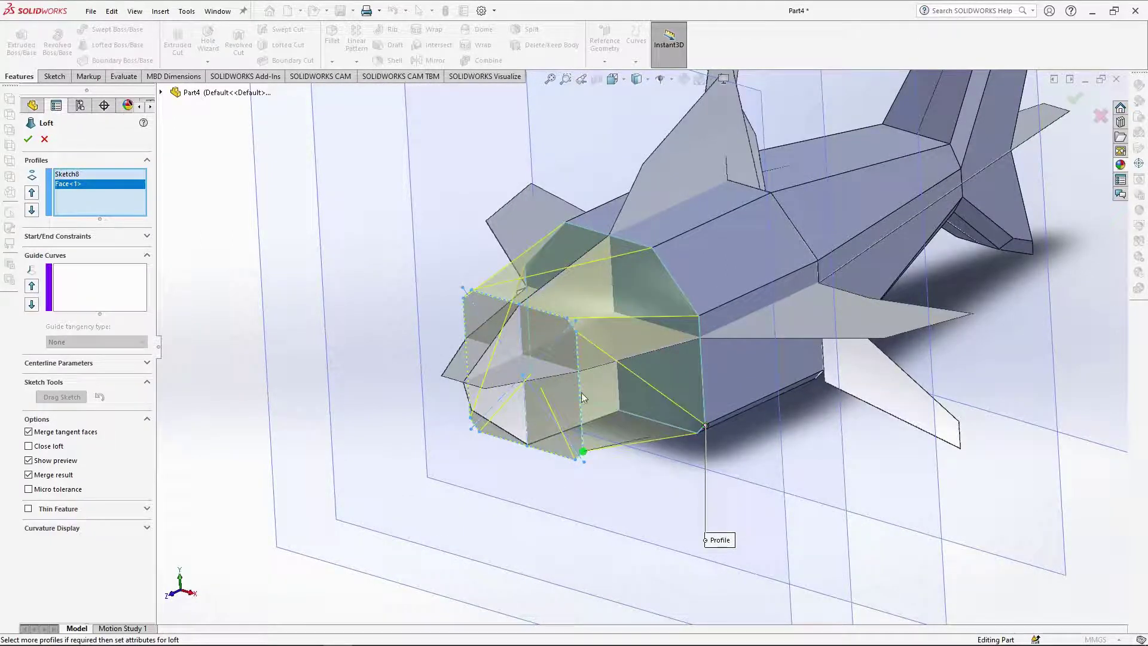
middle_drag(587, 426, 604, 449)
click(29, 139)
scroll(561, 371, up, 2)
Create a sketch on the Front Plane and draw a vertical centerline about 5.7 mm long from the origin across the small nose outline.
mouse_move(561, 370)
middle_down()
mouse_move(549, 349)
mouse_move(562, 371)
mouse_move(508, 382)
middle_up()
click(495, 455)
click(543, 413)
click(614, 79)
click(630, 114)
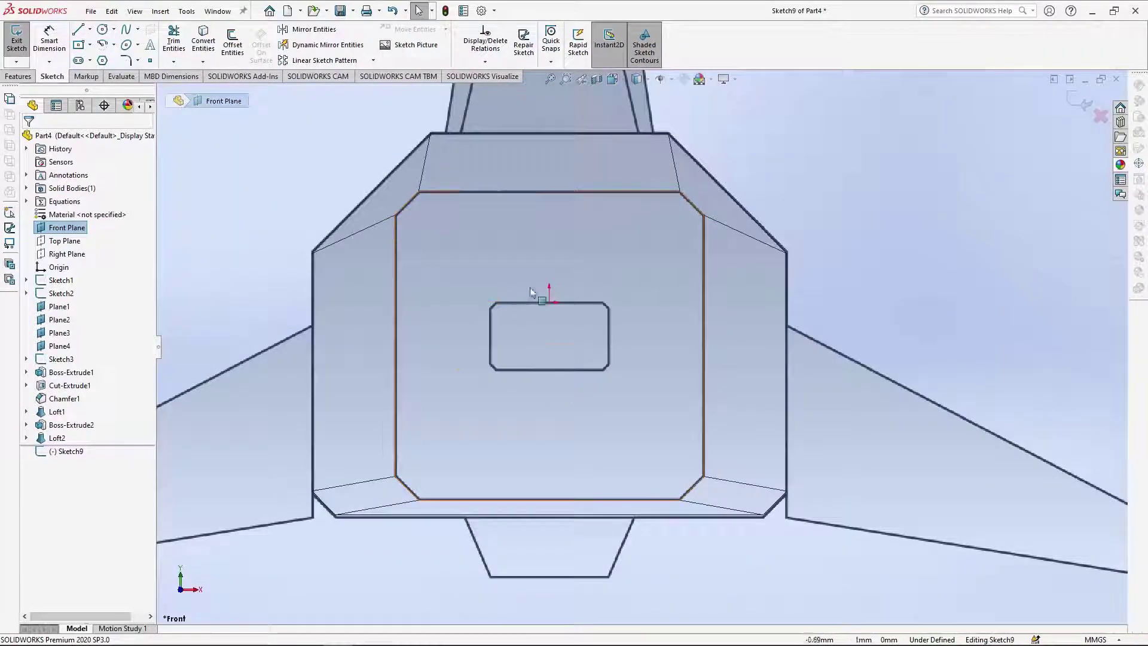
click(90, 29)
click(103, 58)
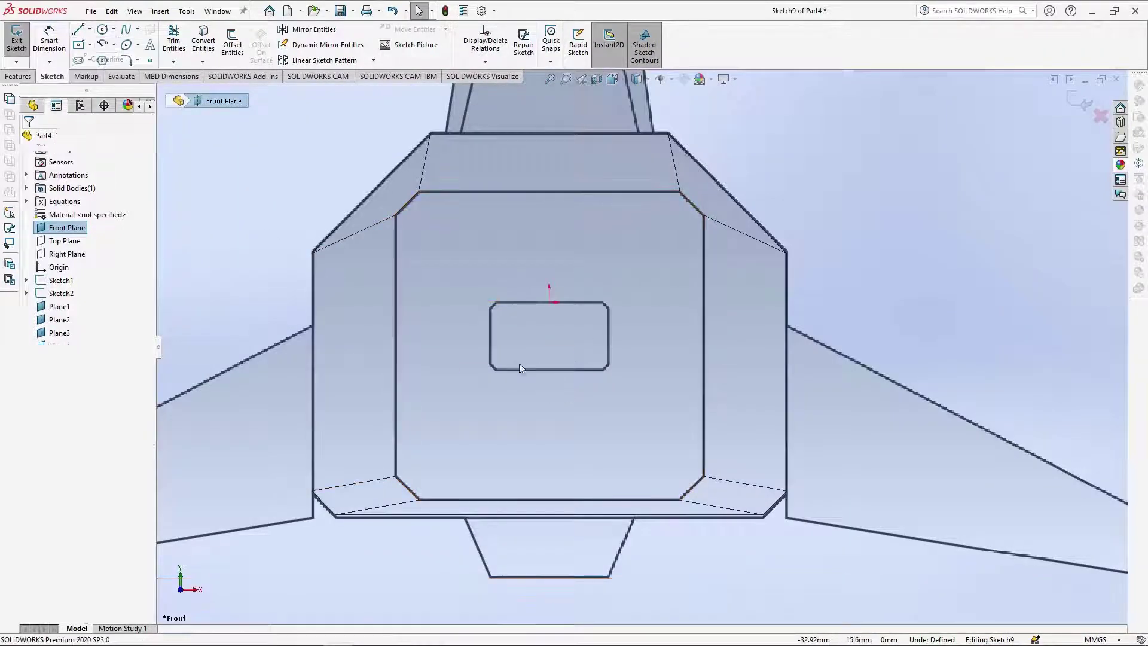
click(549, 302)
scroll(553, 386, down, 3)
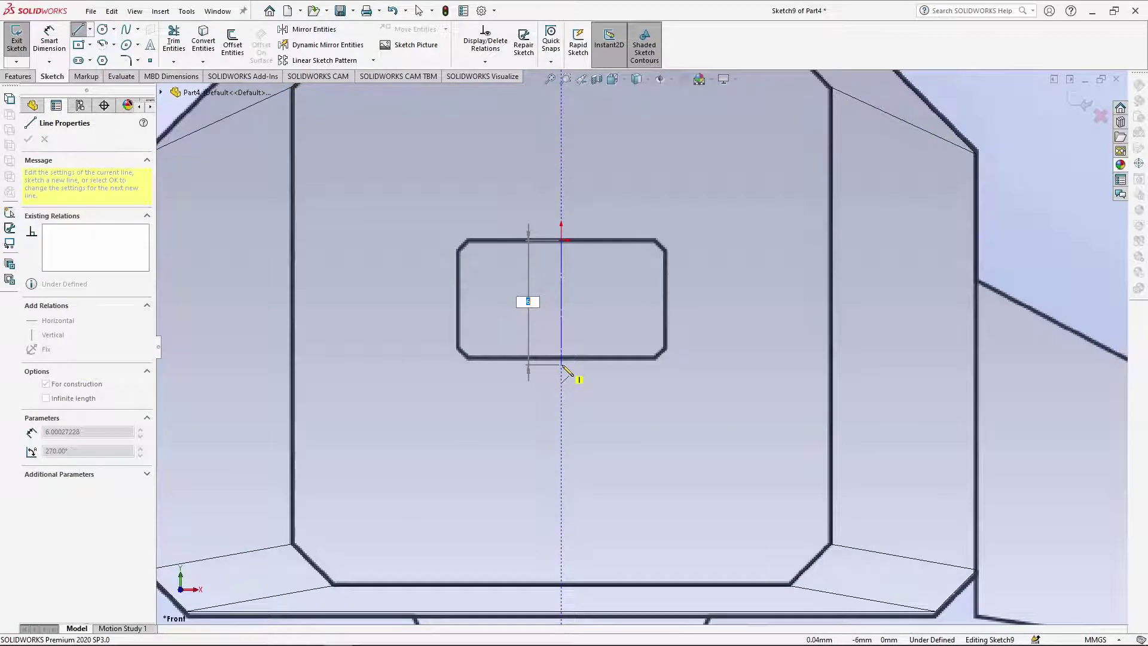
click(560, 358)
key(Escape)
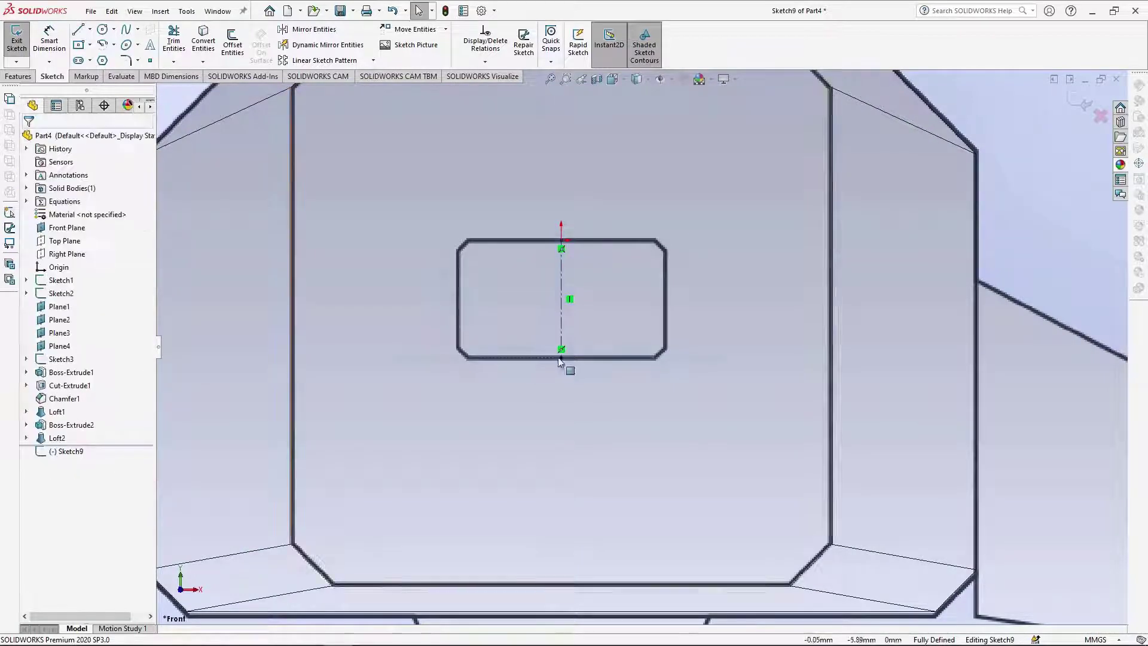
Draw a center rectangle 10 mm wide and about 5.66 mm high on the centerline's midpoint, matching the nose outline.
click(79, 47)
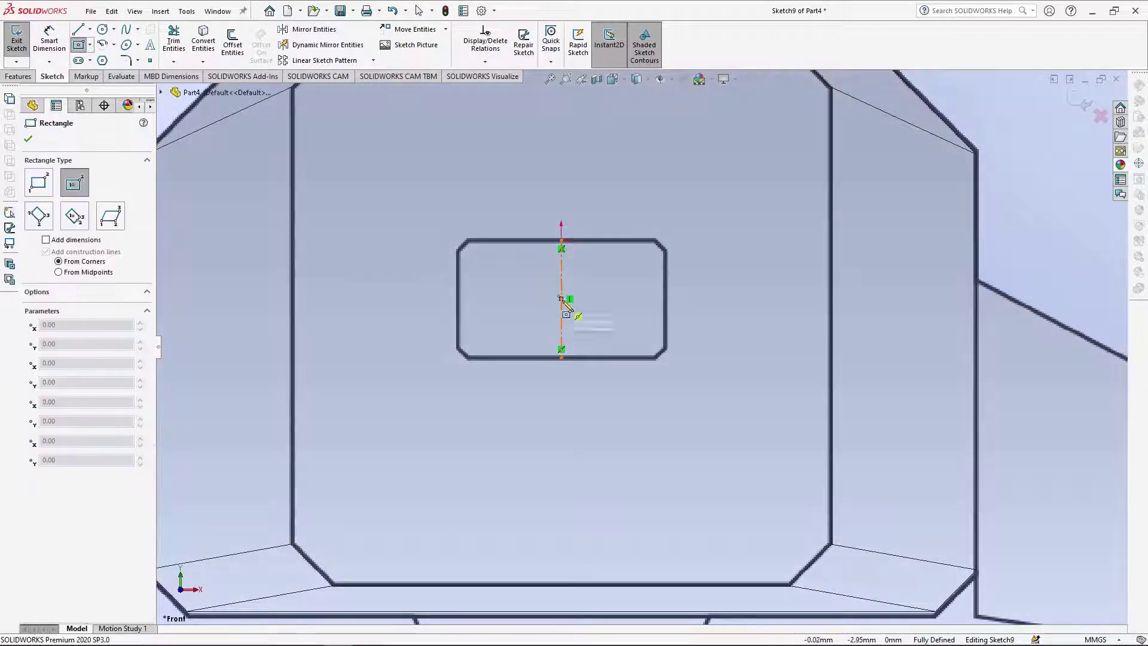
click(568, 298)
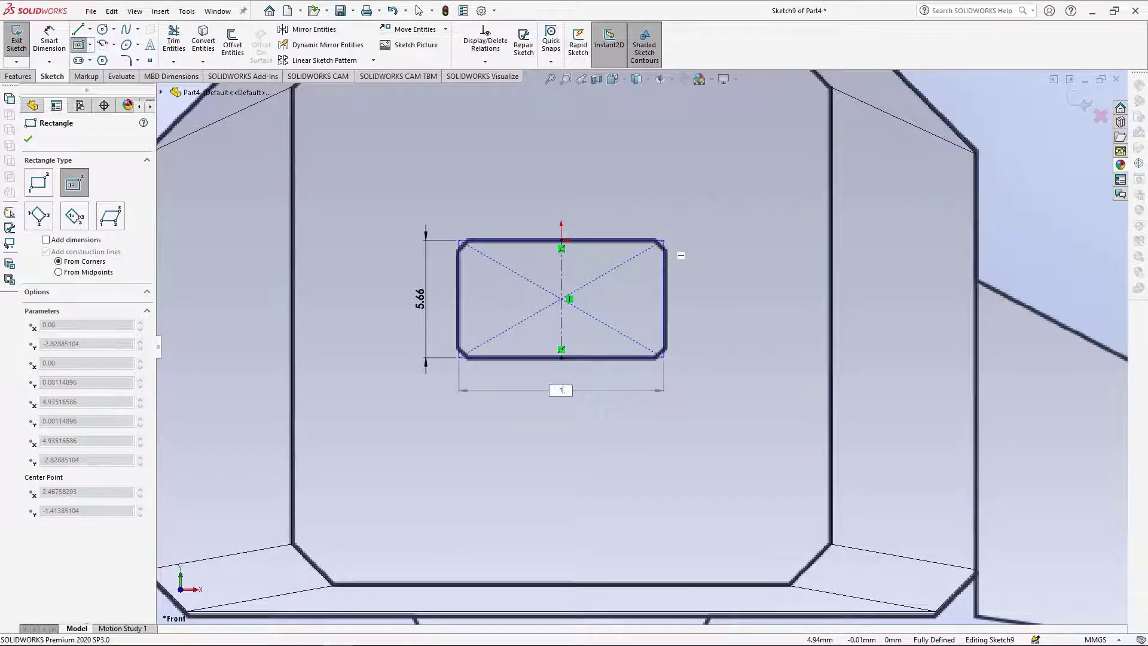
text(0)
key(Return)
scroll(598, 310, up, 2)
scroll(598, 311, down, 4)
Chamfer the four corners of the nose rectangle with an equal distance of 0.5 mm and finish the sketch.
click(138, 60)
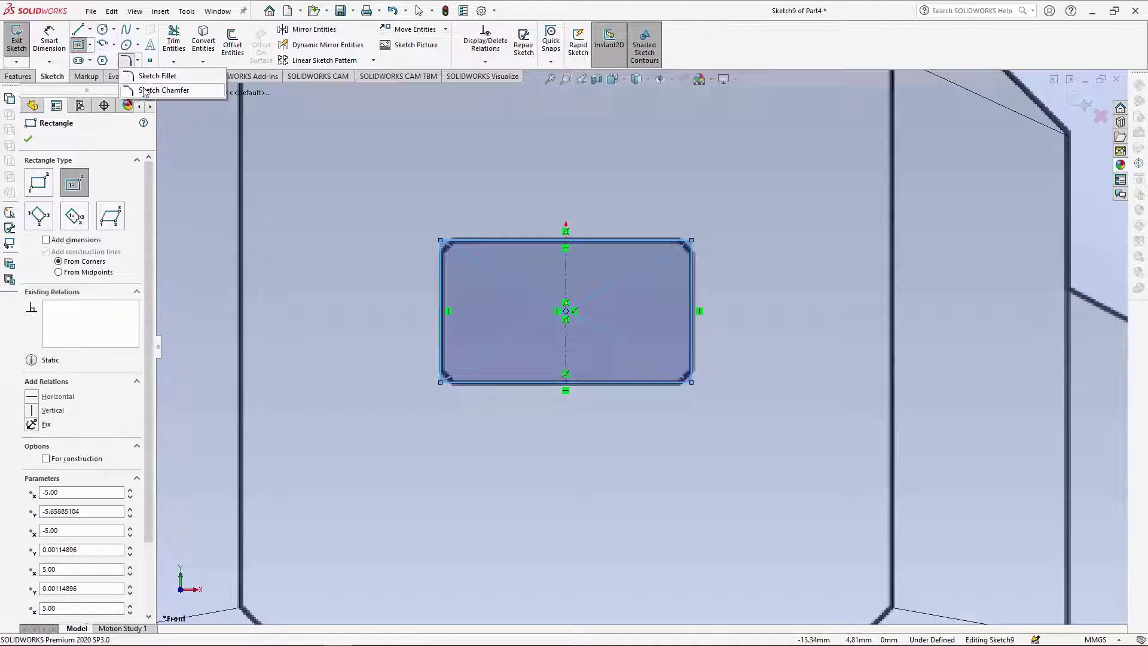
click(145, 91)
click(440, 271)
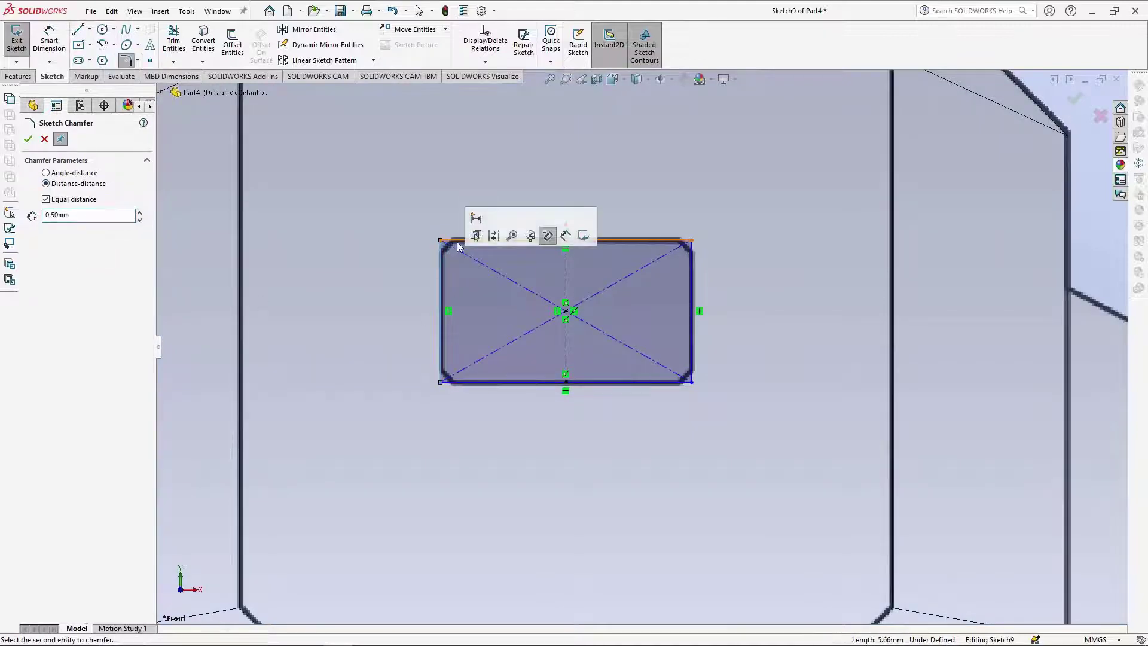
click(473, 240)
click(478, 383)
click(689, 379)
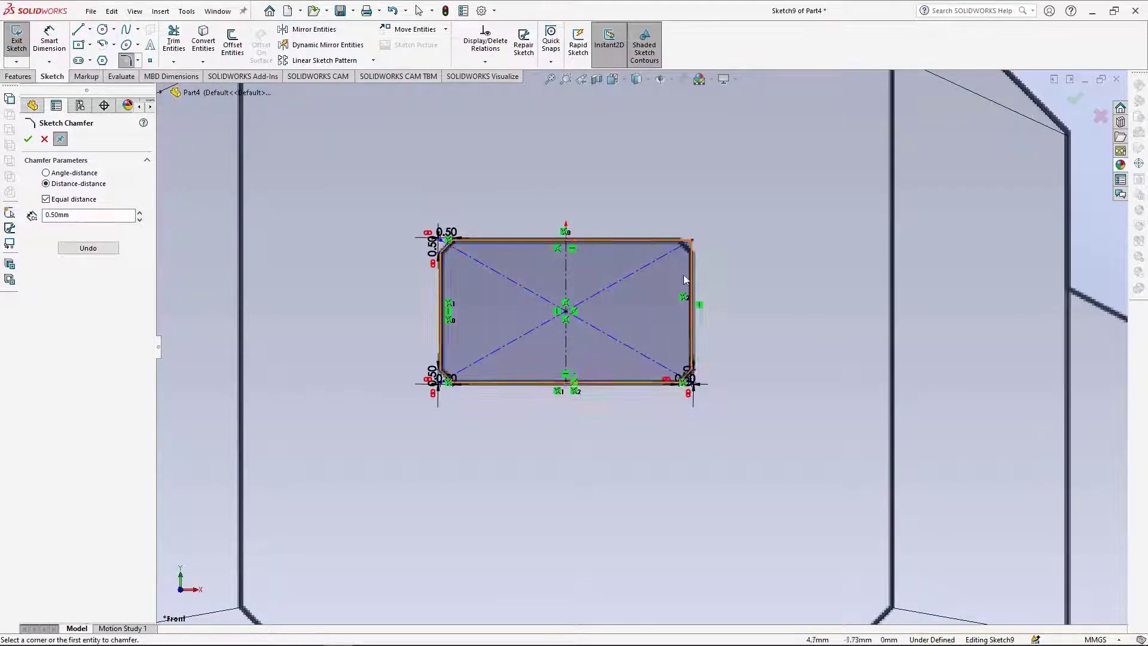
click(679, 244)
scroll(646, 340, up, 3)
mouse_move(646, 341)
middle_down()
mouse_move(670, 304)
mouse_move(747, 423)
middle_up()
key(Escape)
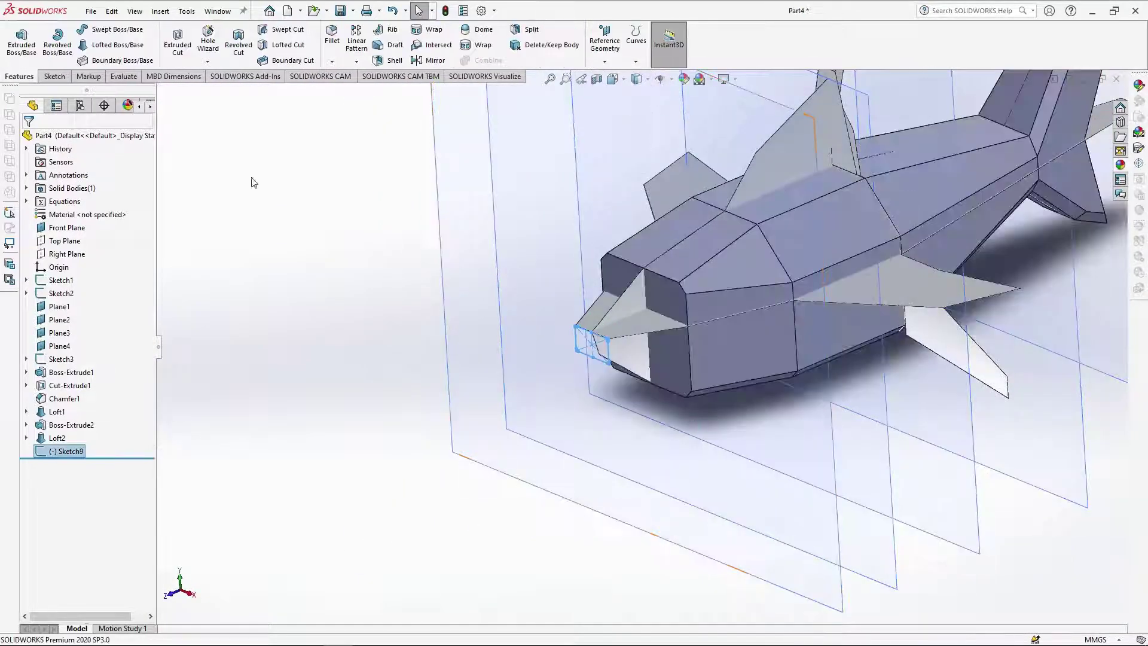
Loft the nose rectangle on the Front Plane to the body's front face, then view the shark from the right side.
click(117, 45)
click(559, 431)
middle_drag(559, 431, 495, 411)
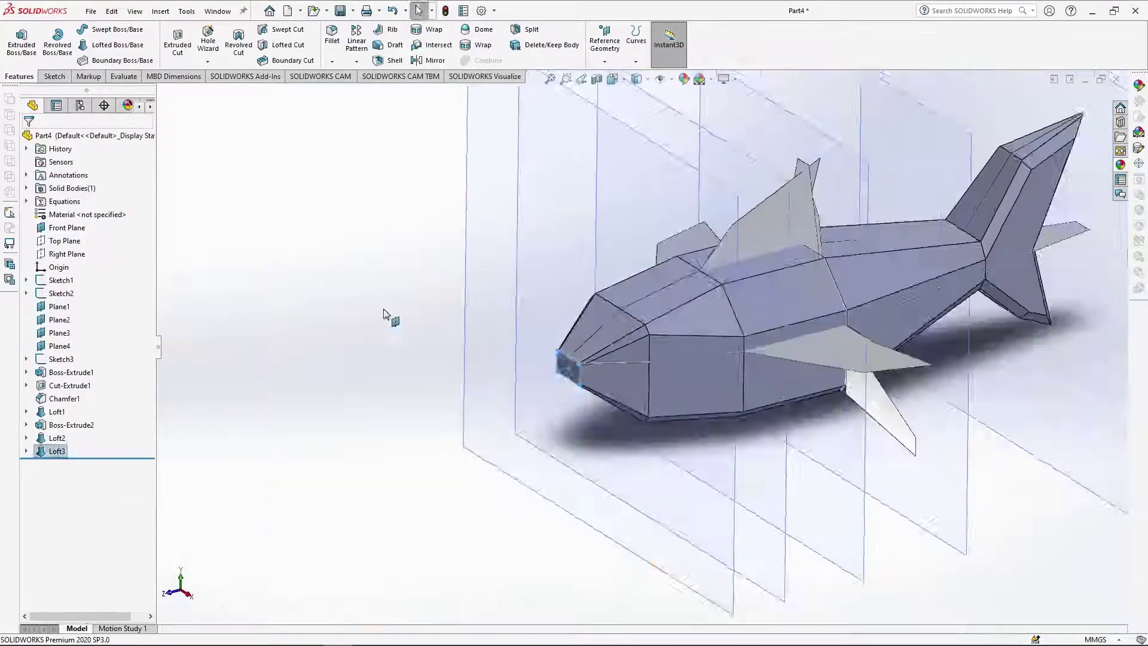
middle_drag(385, 314, 529, 331)
key(ctrl+4)
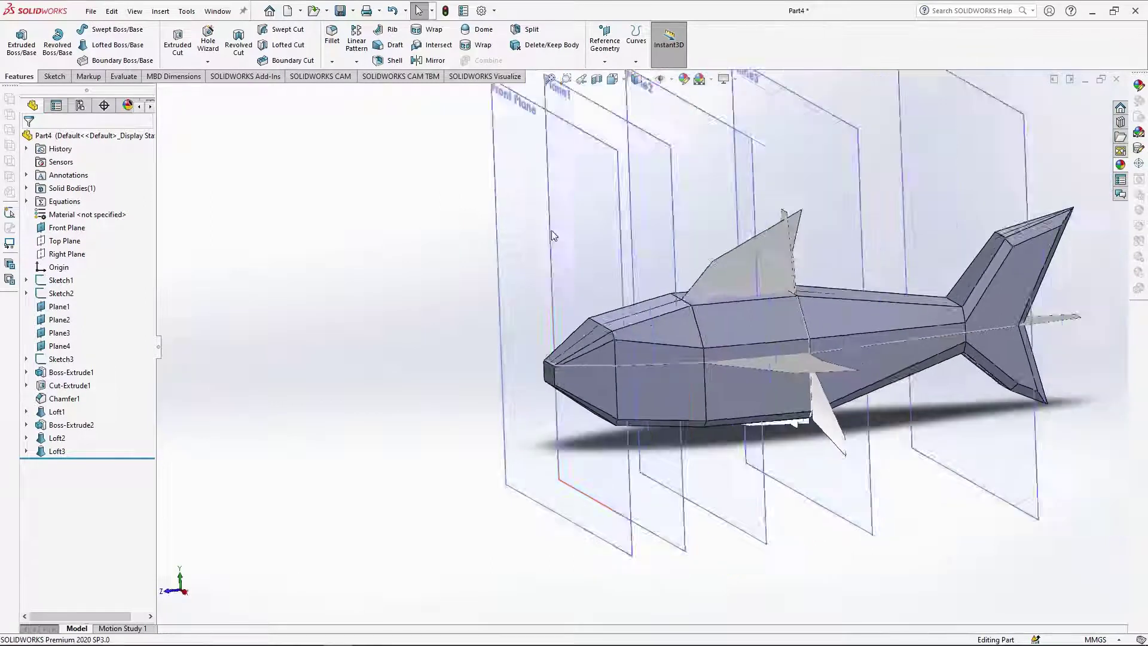
scroll(418, 436, down, 2)
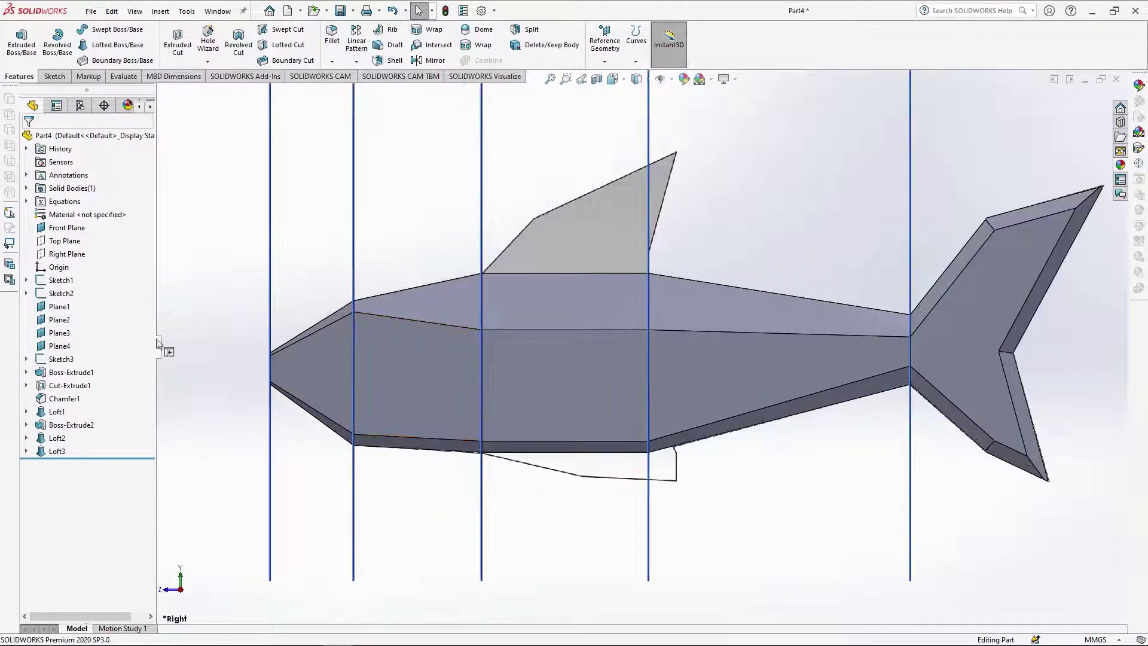
Sketch on the Right Plane in wireframe a closed profile following the lower snout outline, with a vertical front edge about 18 mm long.
click(67, 254)
click(81, 237)
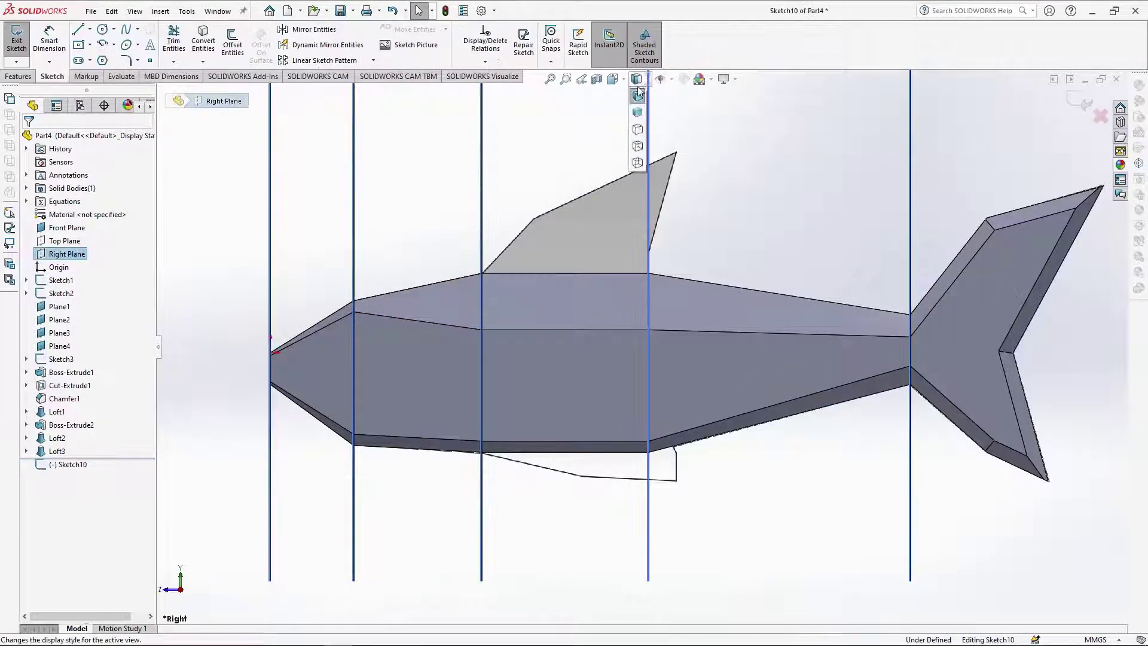
click(638, 163)
scroll(442, 514, down, 2)
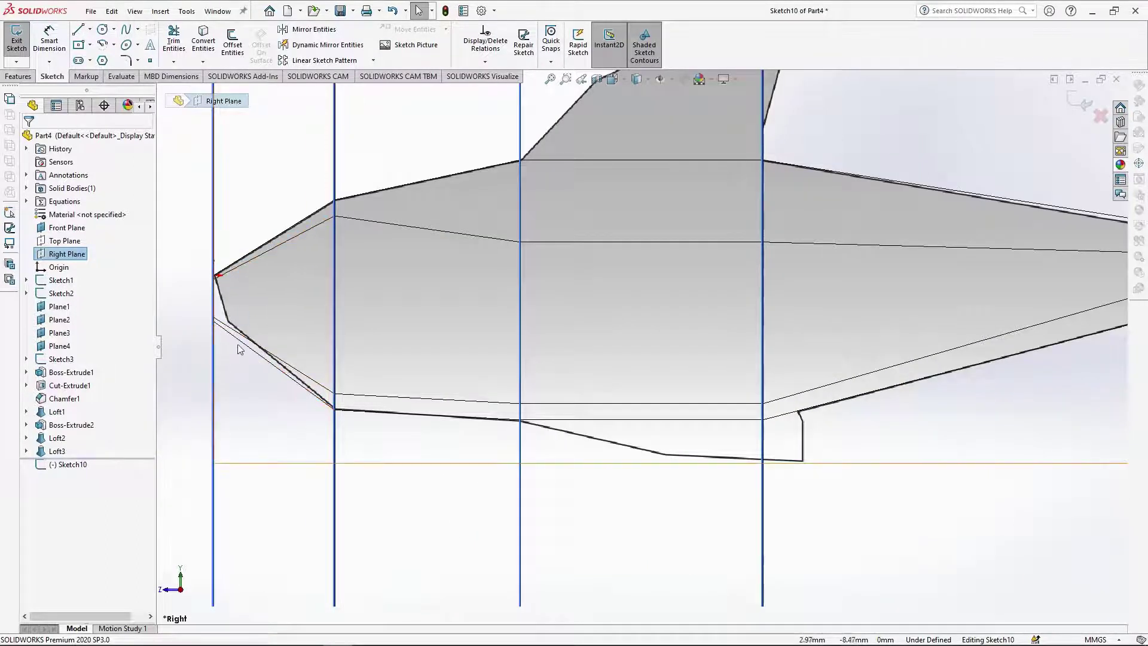
scroll(235, 310, down, 1)
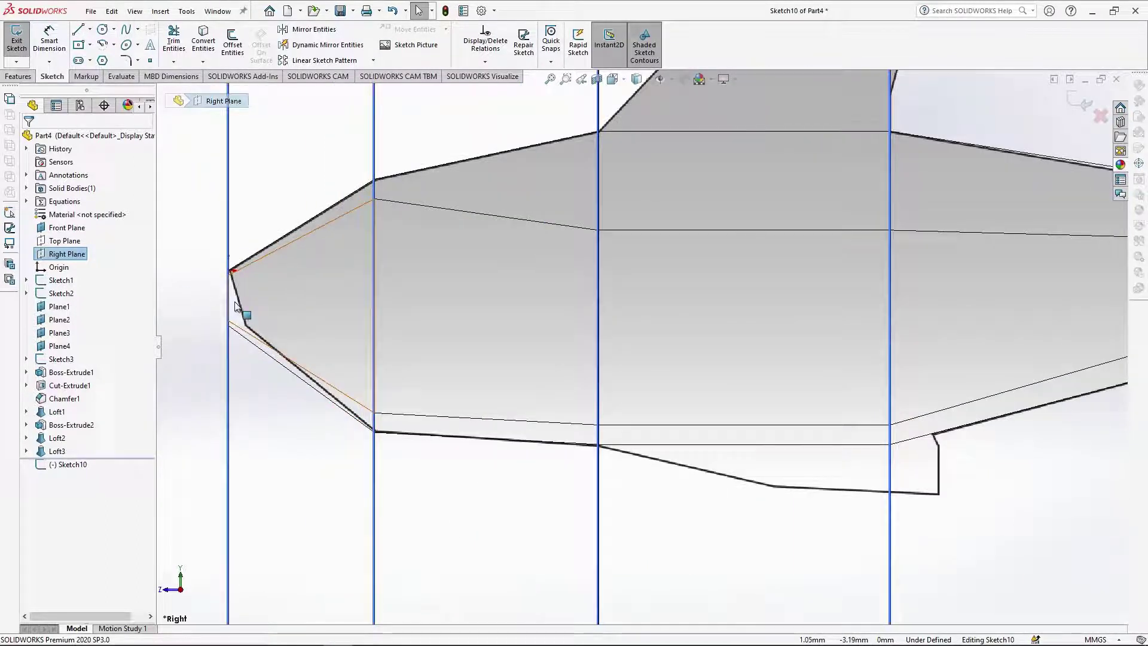
click(81, 32)
scroll(267, 315, down, 3)
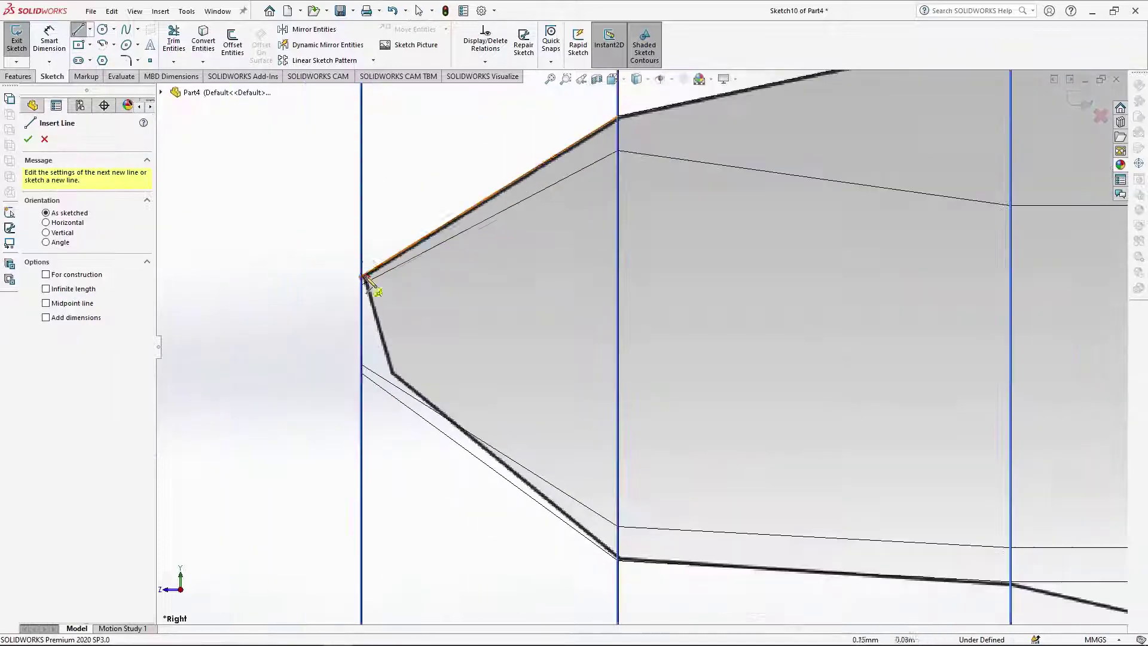
click(365, 277)
click(393, 373)
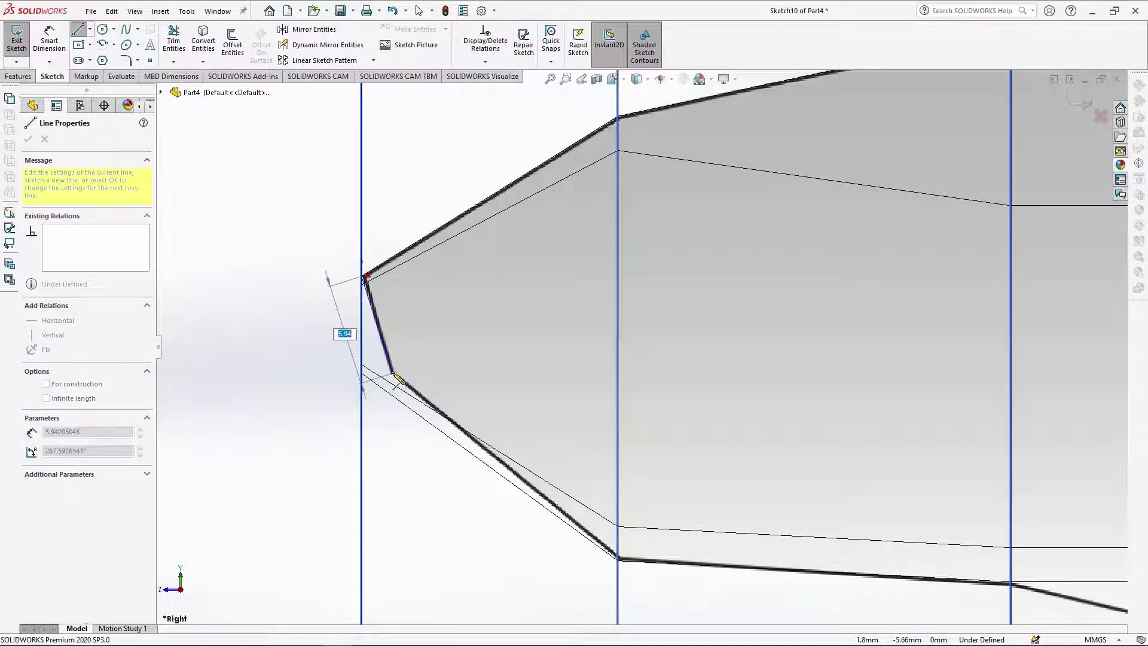
click(617, 559)
click(361, 582)
click(362, 277)
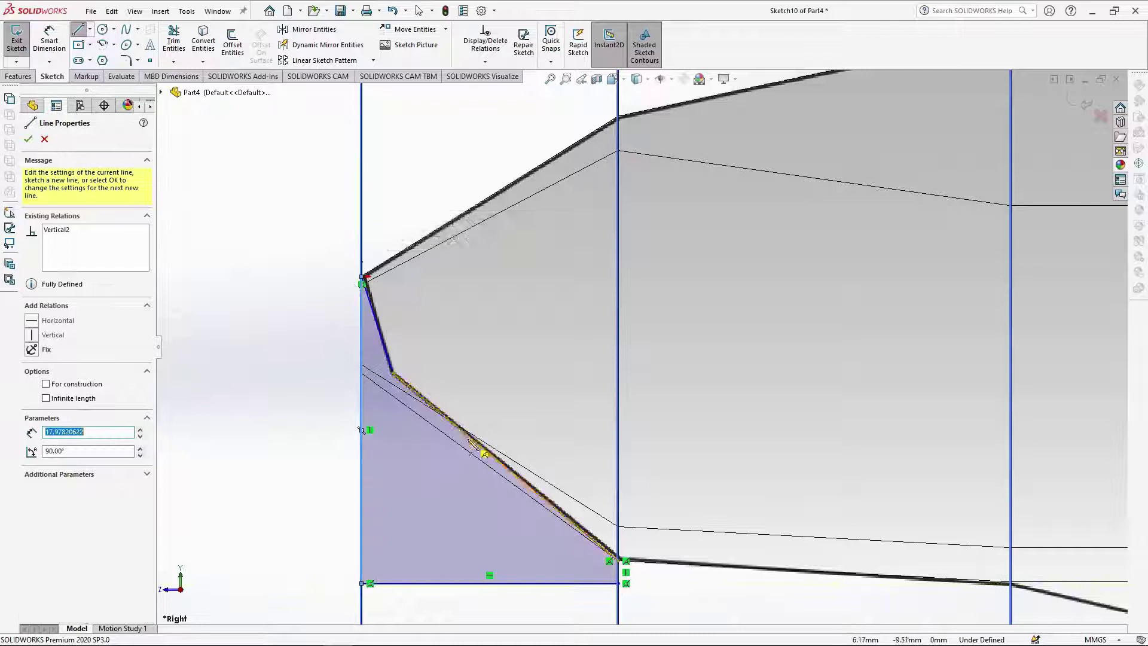
Cut the snout profile through all in both directions, then return to shaded display with edges and fit the view.
key(c)
click(84, 211)
click(67, 239)
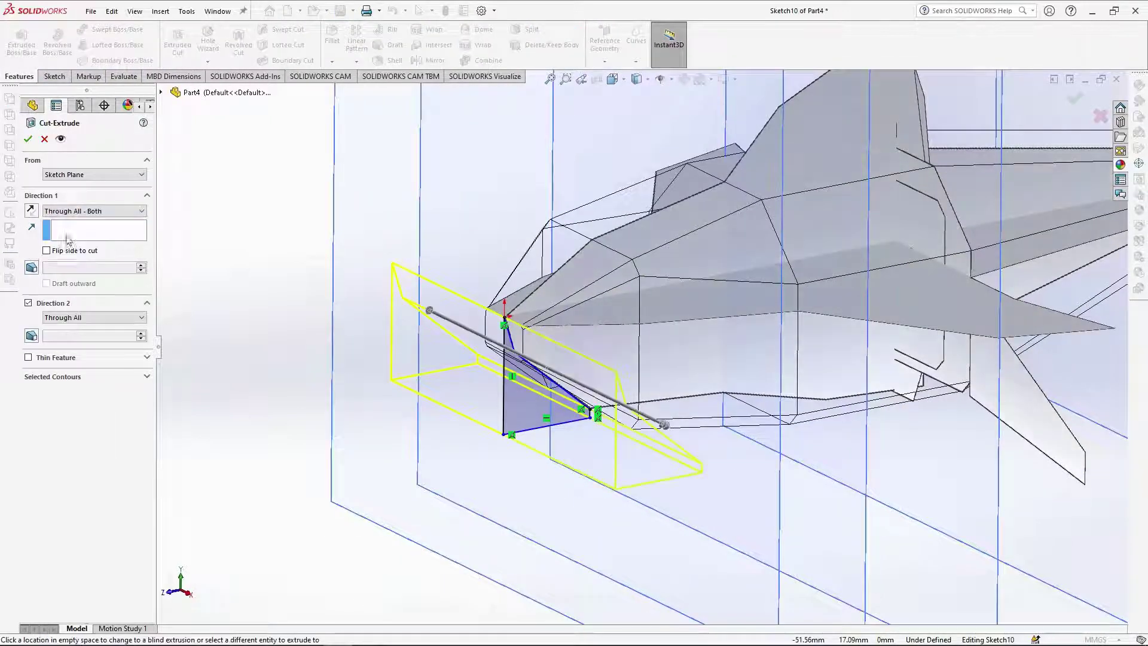
click(28, 139)
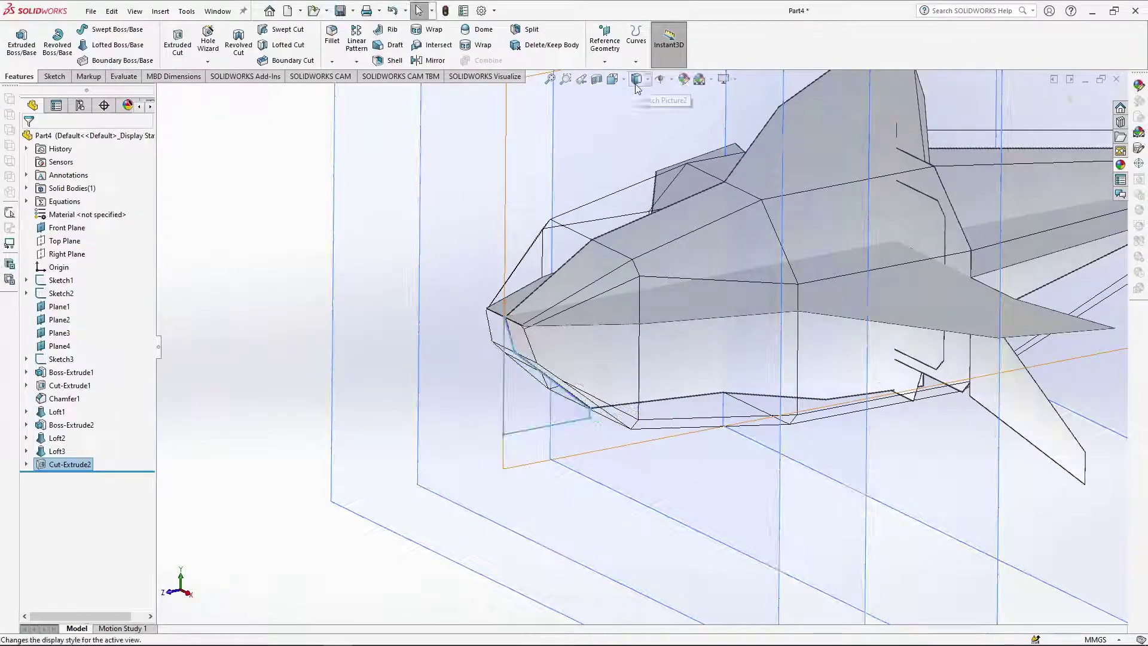
click(637, 97)
key(ctrl+1)
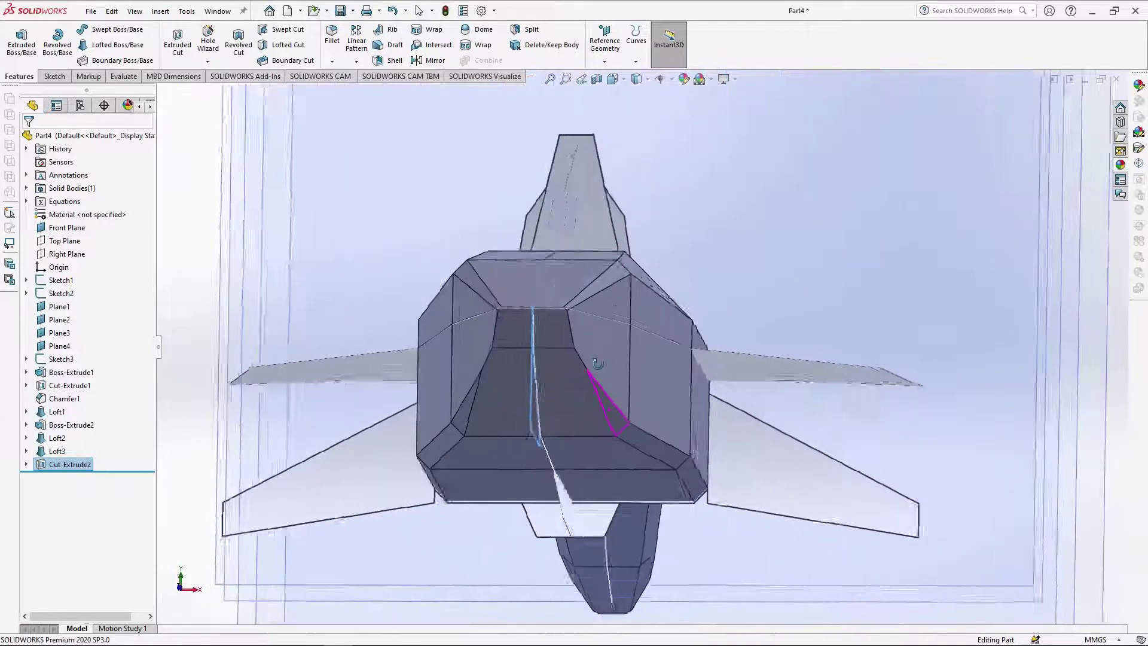
middle_drag(619, 366, 579, 350)
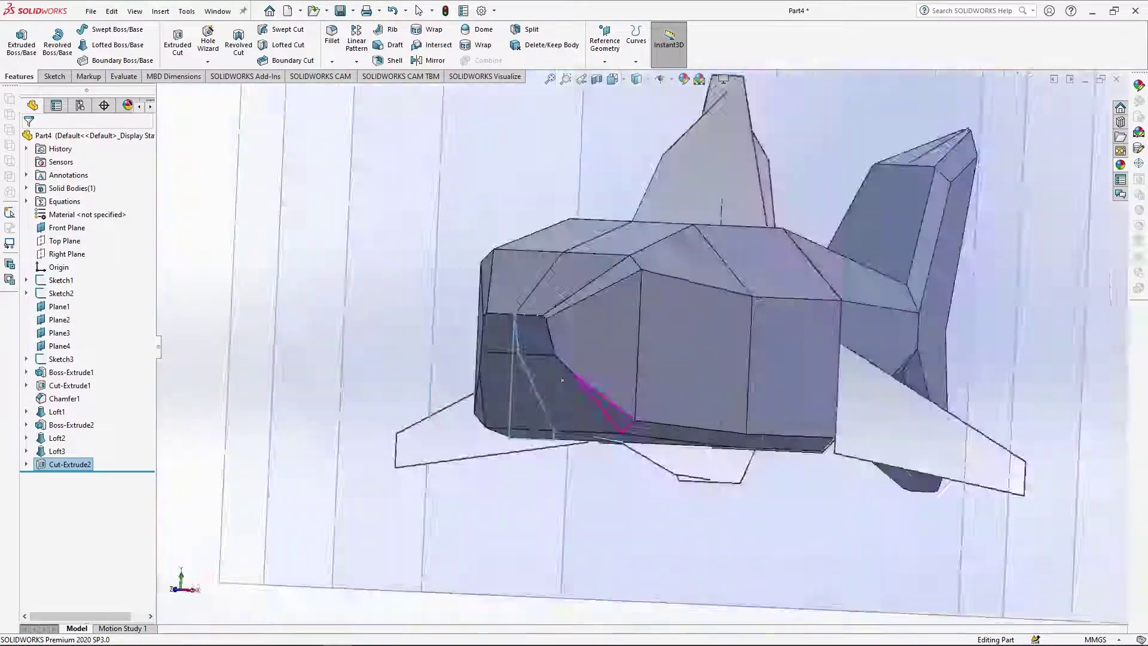
scroll(575, 345, up, 5)
key(f)
Sketch the closed dorsal fin outline on the Right Plane by tracing the side picture, with a 30 mm base along the back.
click(67, 254)
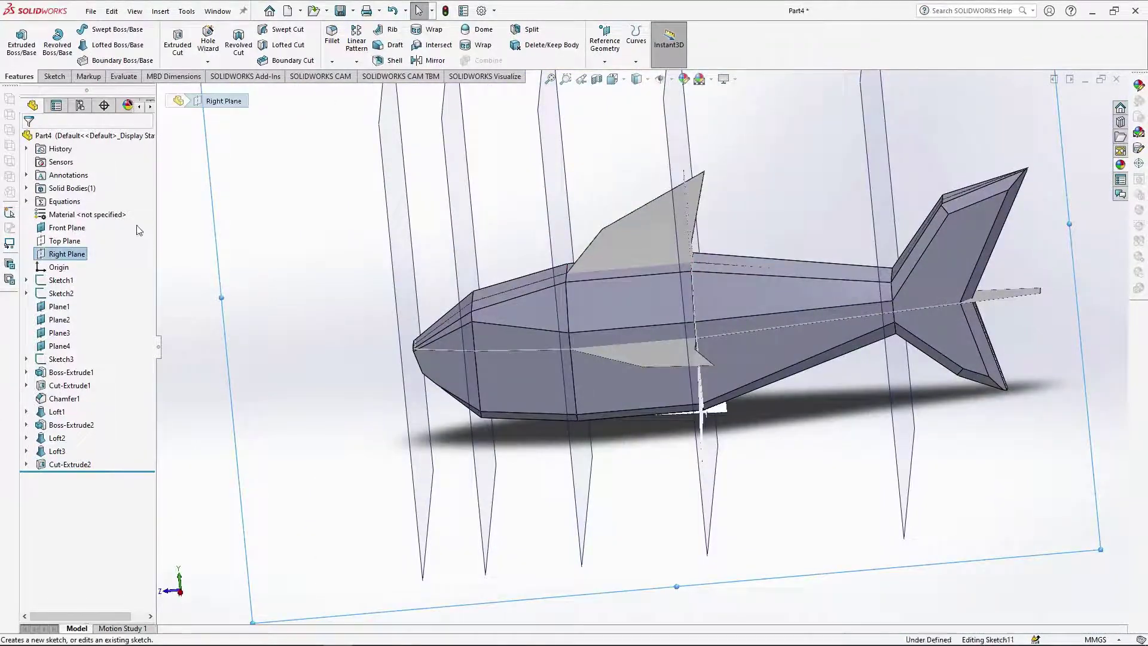
click(139, 230)
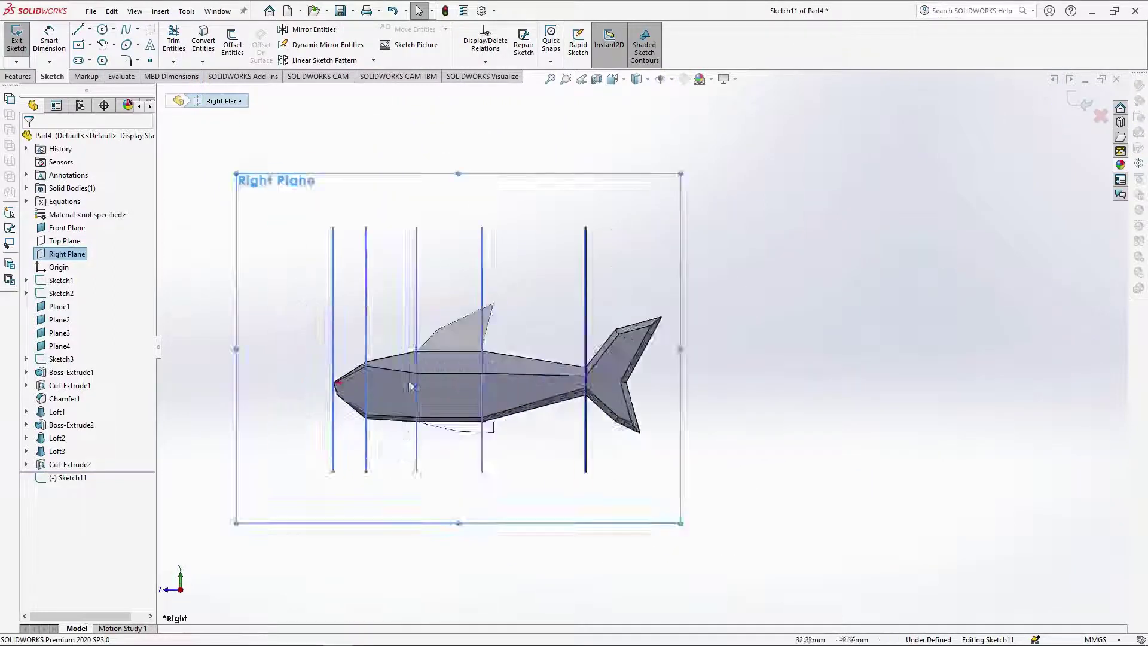
scroll(412, 356, up, 6)
click(77, 30)
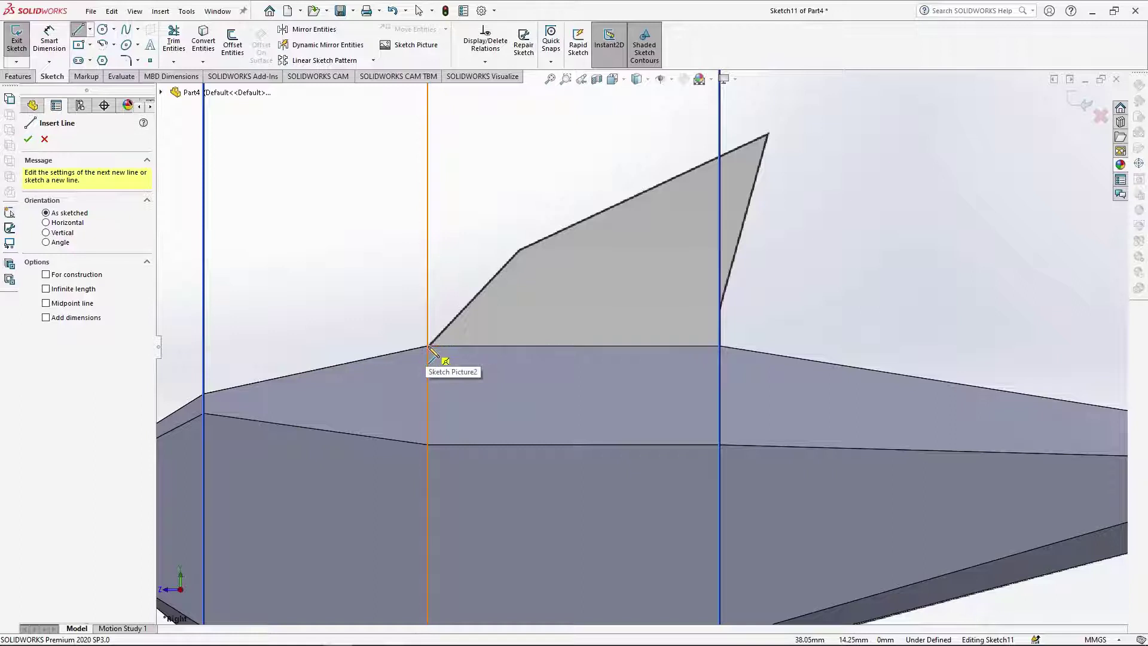
drag(428, 346, 522, 249)
click(520, 249)
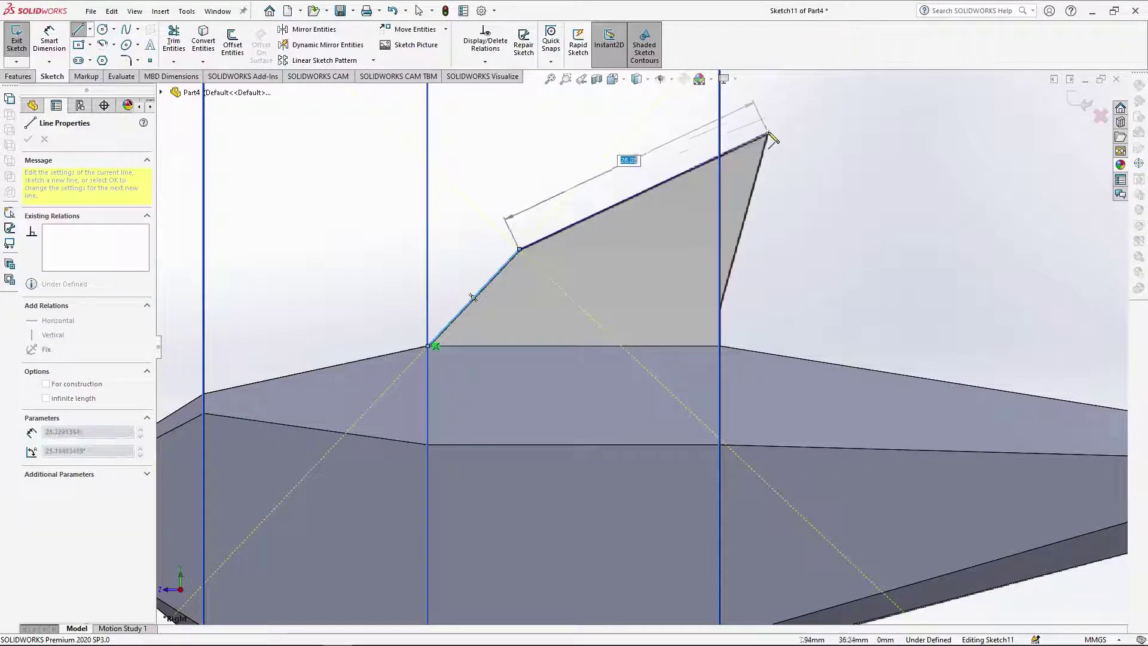
click(769, 134)
click(719, 309)
click(720, 346)
click(428, 347)
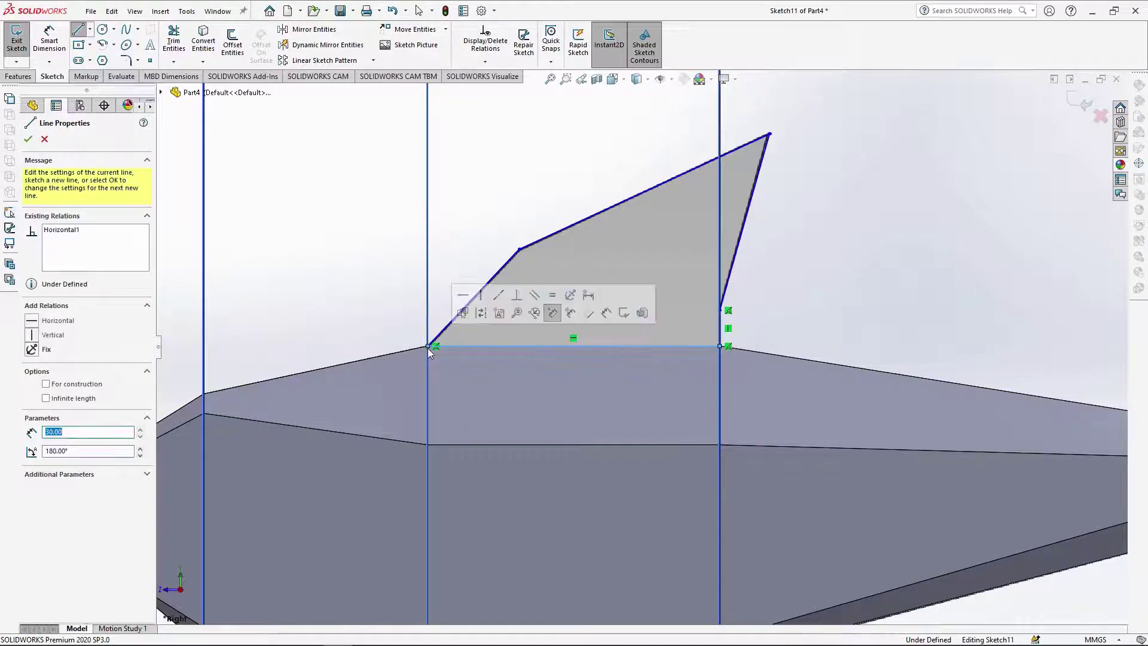
Extrude the dorsal fin profile 15 mm with the Mid Plane end condition, merged with the body.
key(ctrl+1)
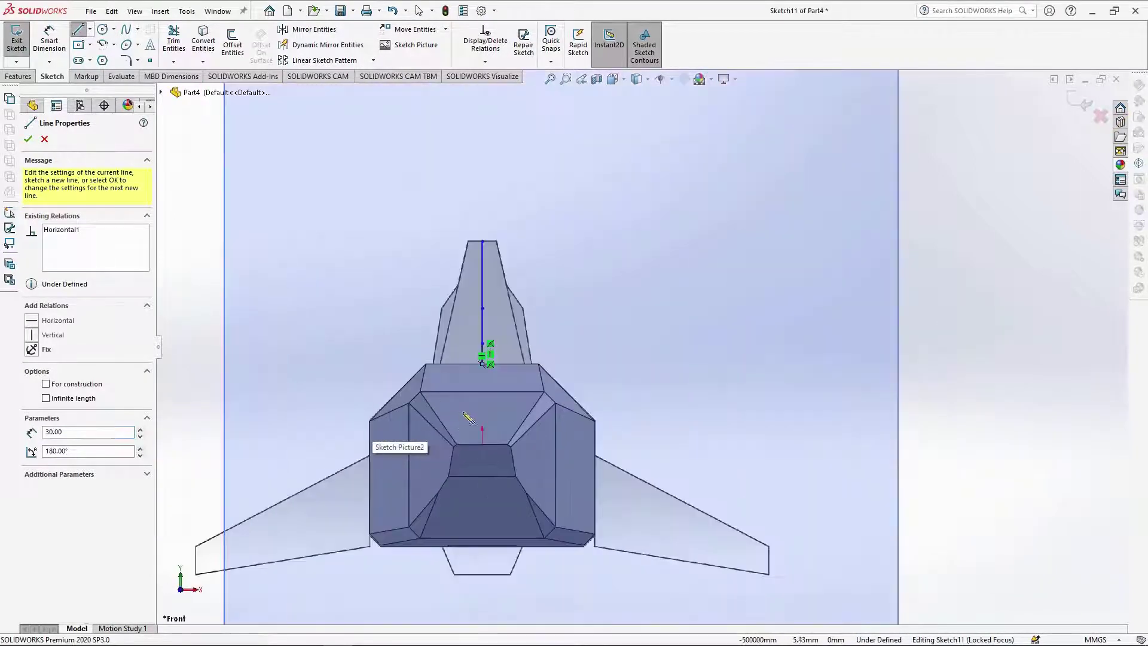
click(17, 79)
click(41, 51)
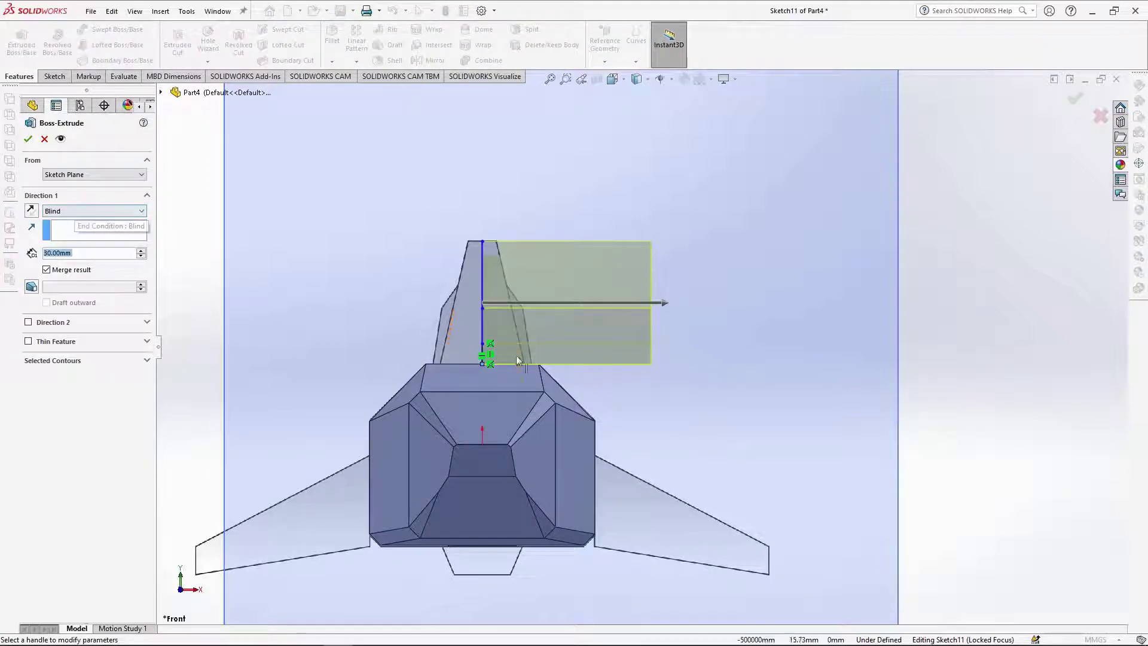
click(94, 210)
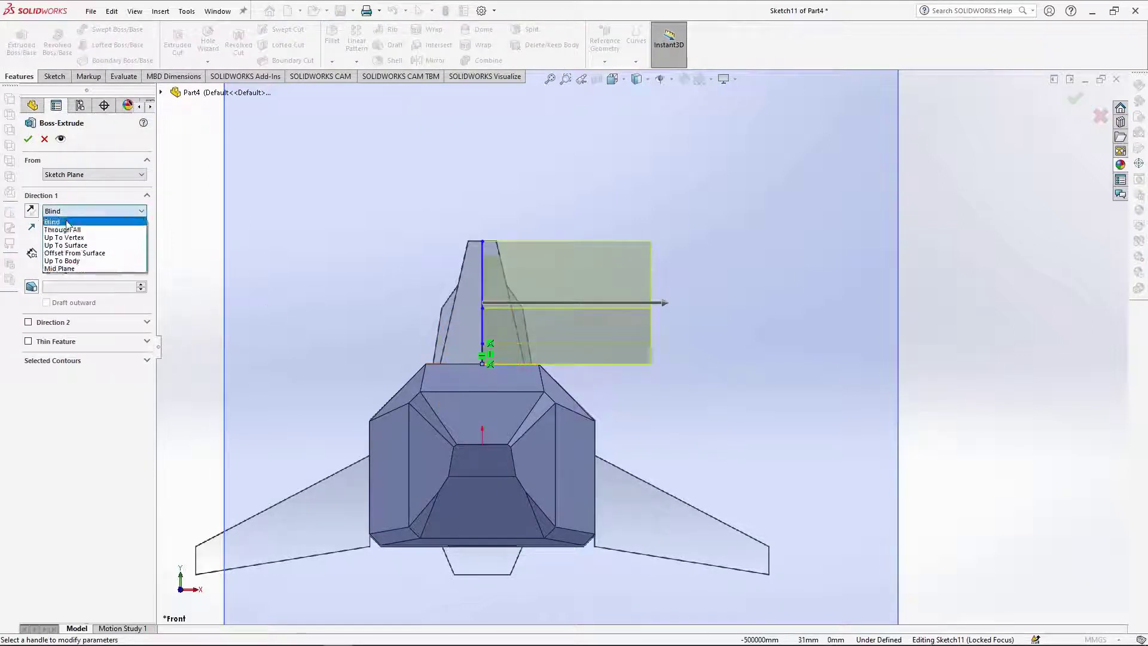
click(59, 263)
scroll(375, 324, down, 3)
click(83, 254)
text(15)
key(Return)
scroll(632, 392, down, 1)
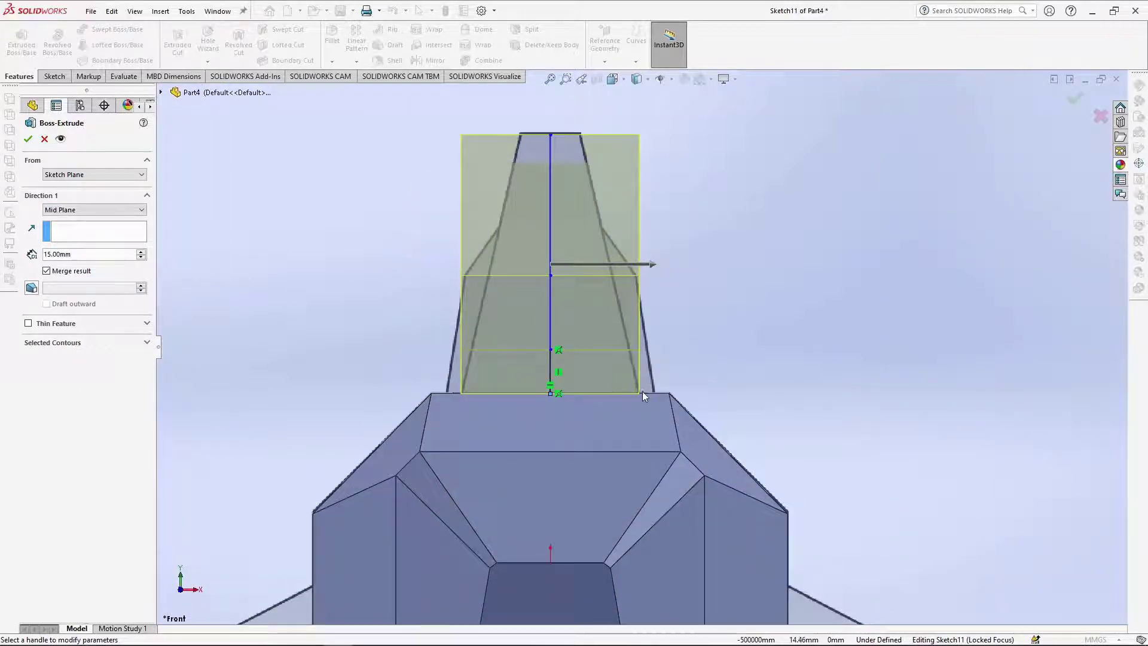
click(28, 139)
Create a sketch on Plane2 in wireframe and draw a vertical centerline about 21.8 mm long from the dorsal fin's top to its base.
scroll(383, 263, up, 2)
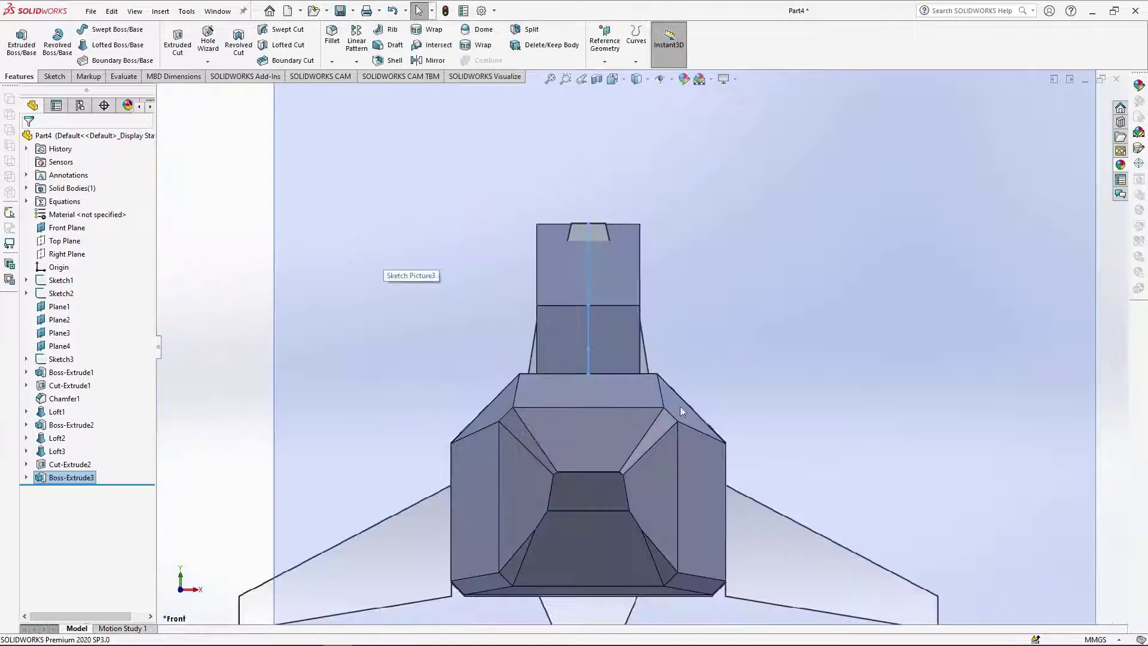
scroll(636, 303, down, 2)
scroll(635, 383, up, 3)
middle_drag(719, 365, 394, 400)
scroll(322, 328, down, 2)
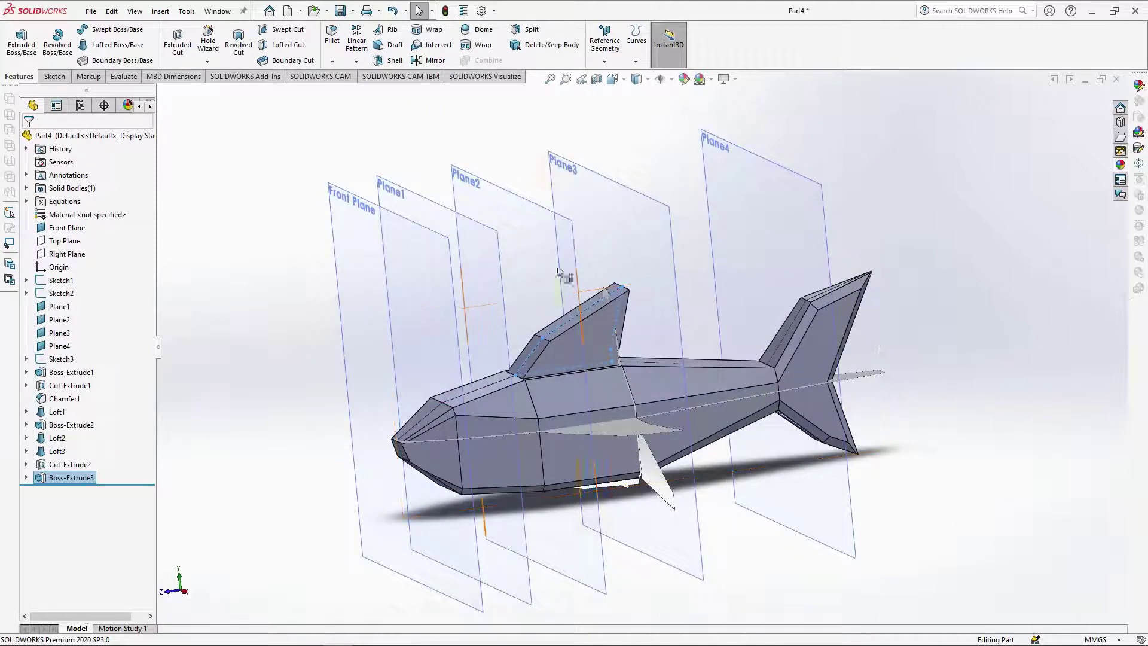
click(533, 234)
click(584, 195)
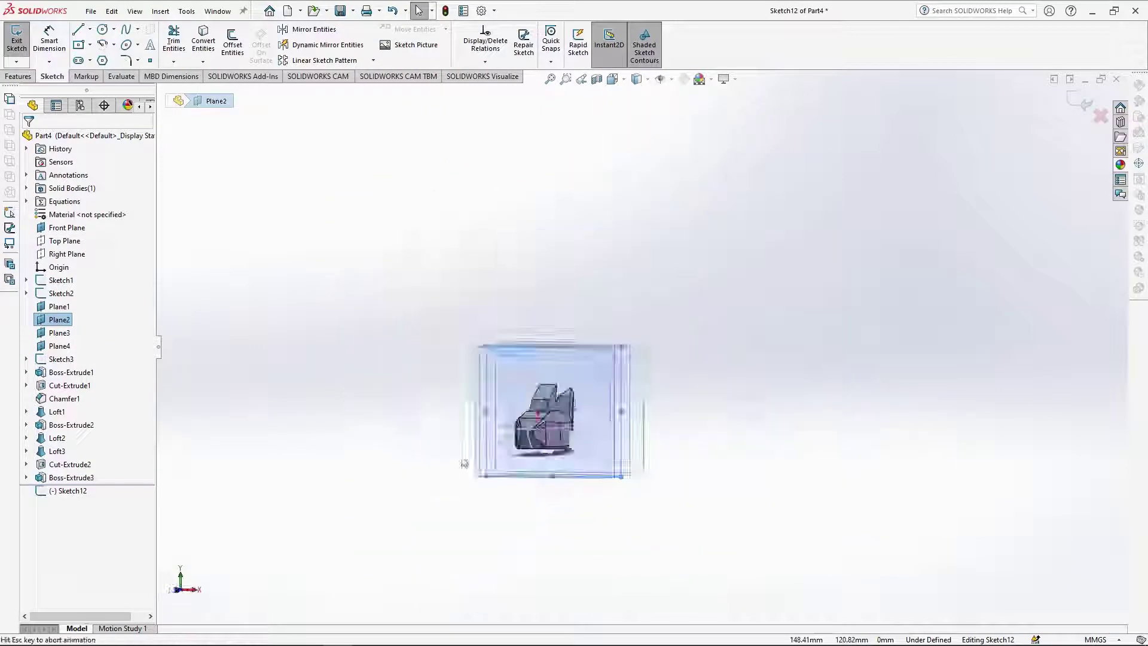
click(638, 79)
click(638, 163)
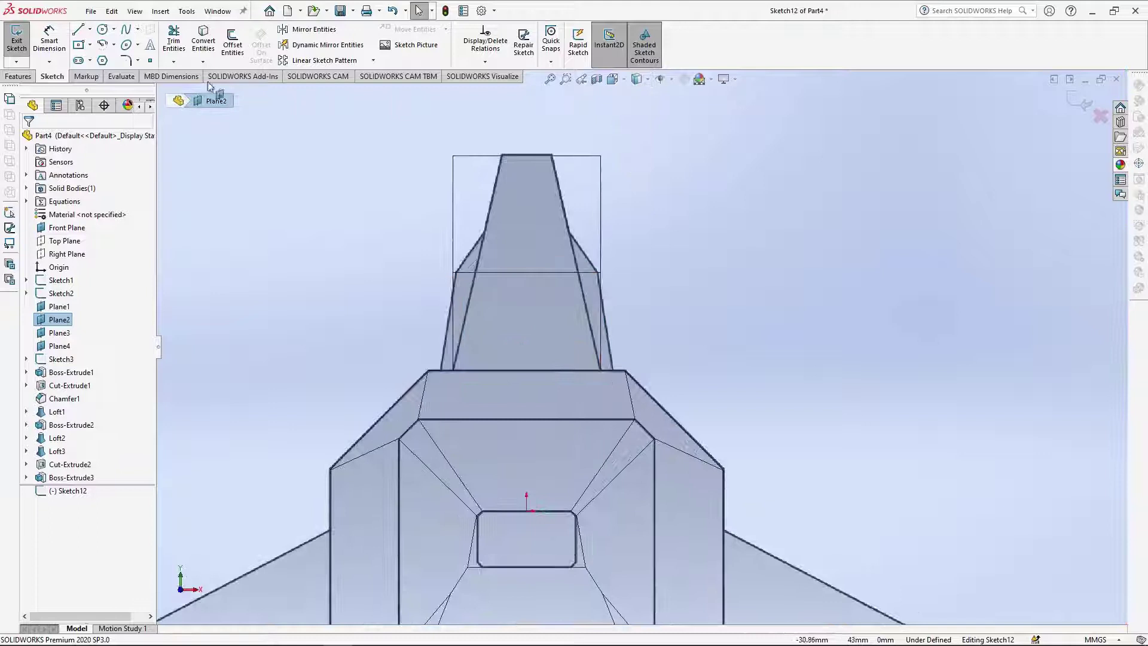
click(89, 29)
click(174, 52)
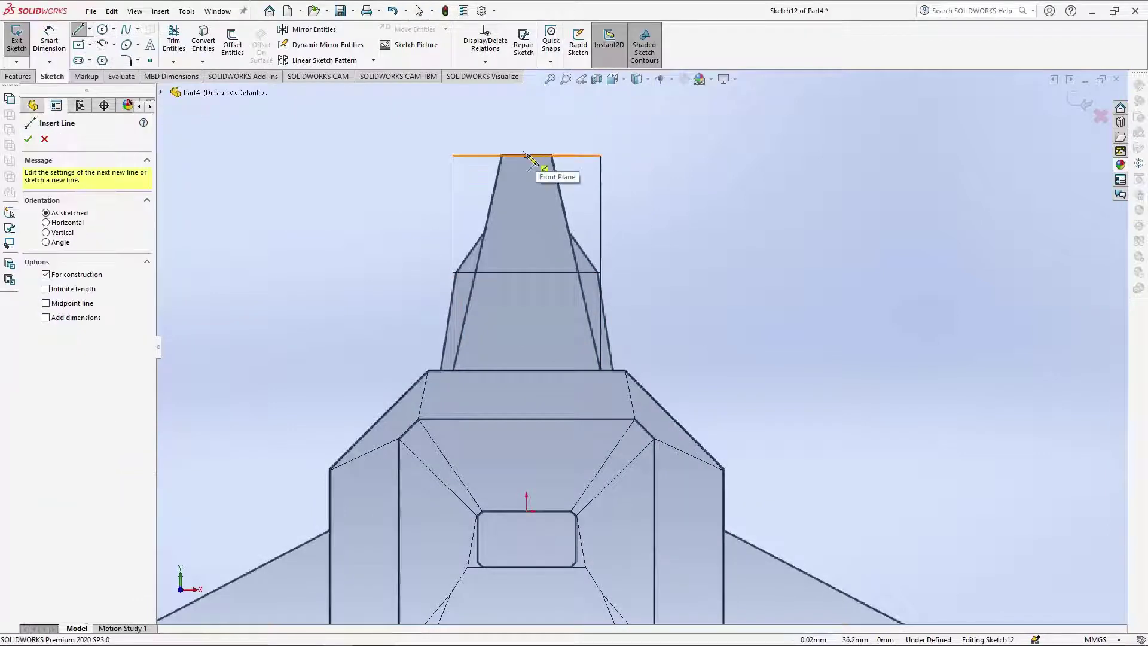
click(526, 156)
click(526, 370)
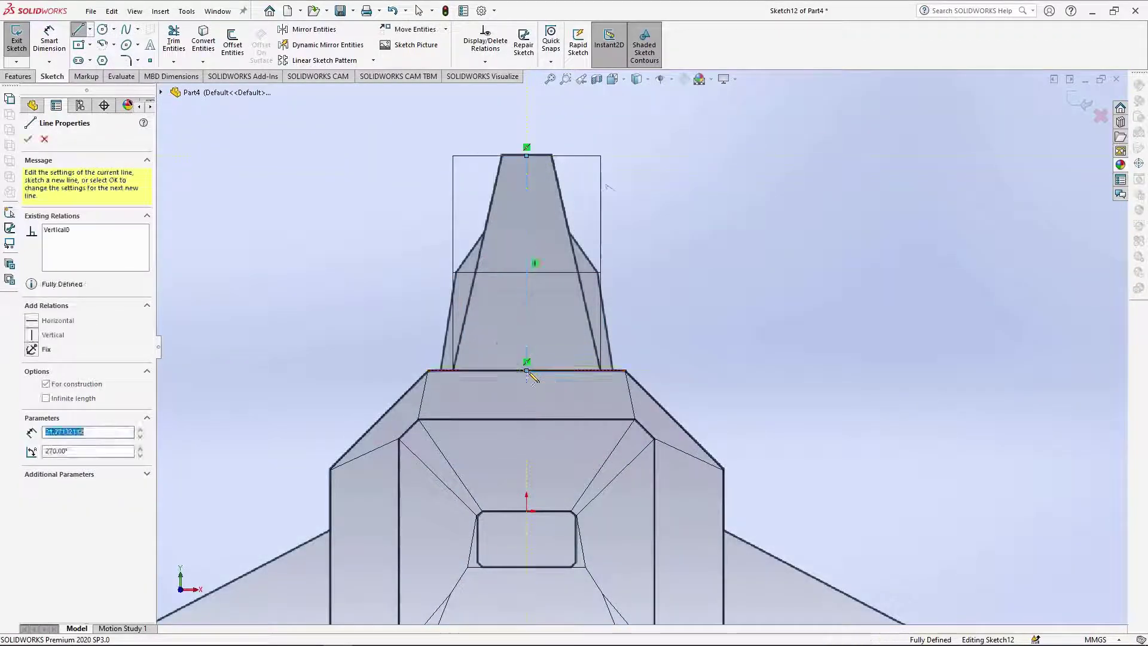
key(Escape)
Turn on dynamic mirroring about the centerline and trace the fin's half top edge, about 2.5 mm, and its slanted side down to the base.
click(327, 45)
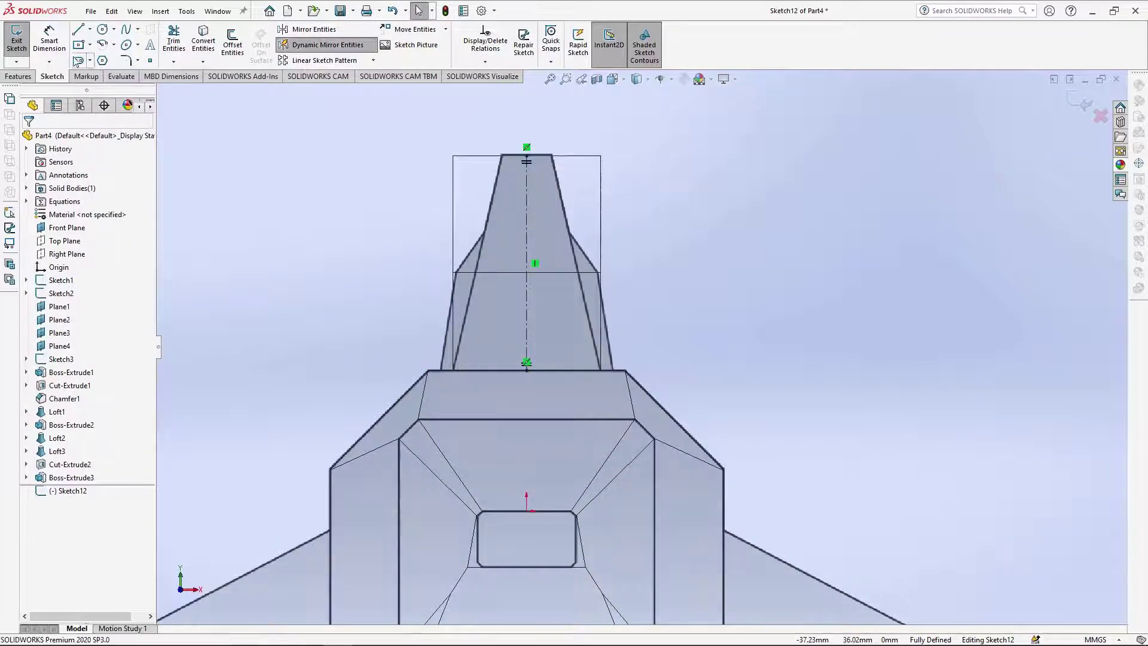
click(78, 29)
click(526, 156)
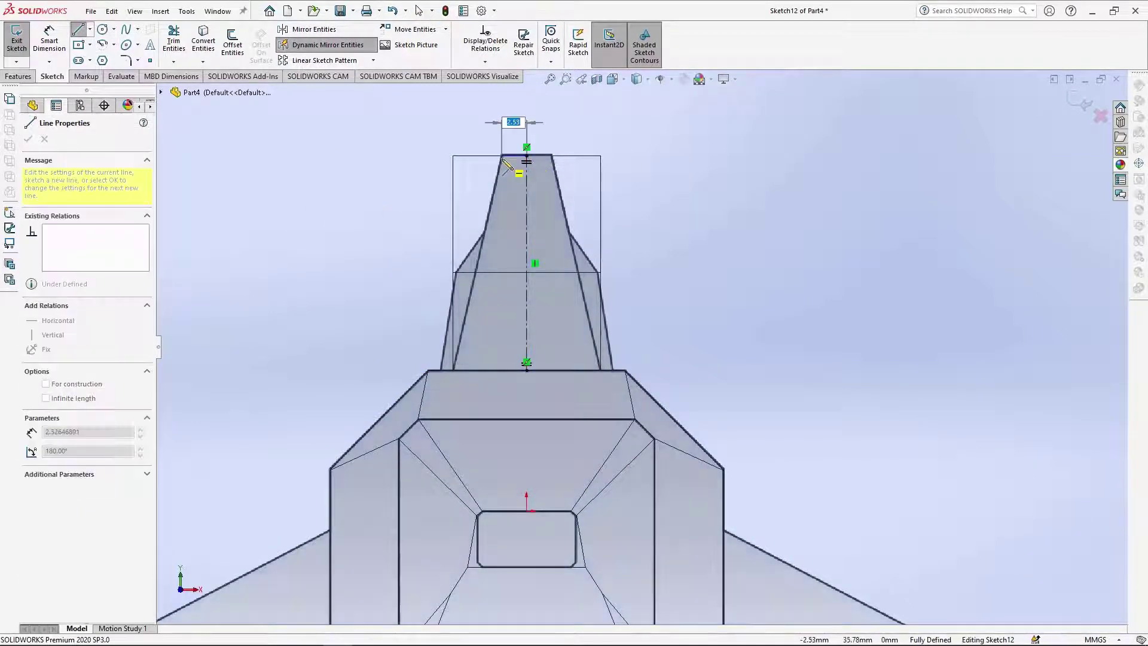
click(510, 155)
click(454, 369)
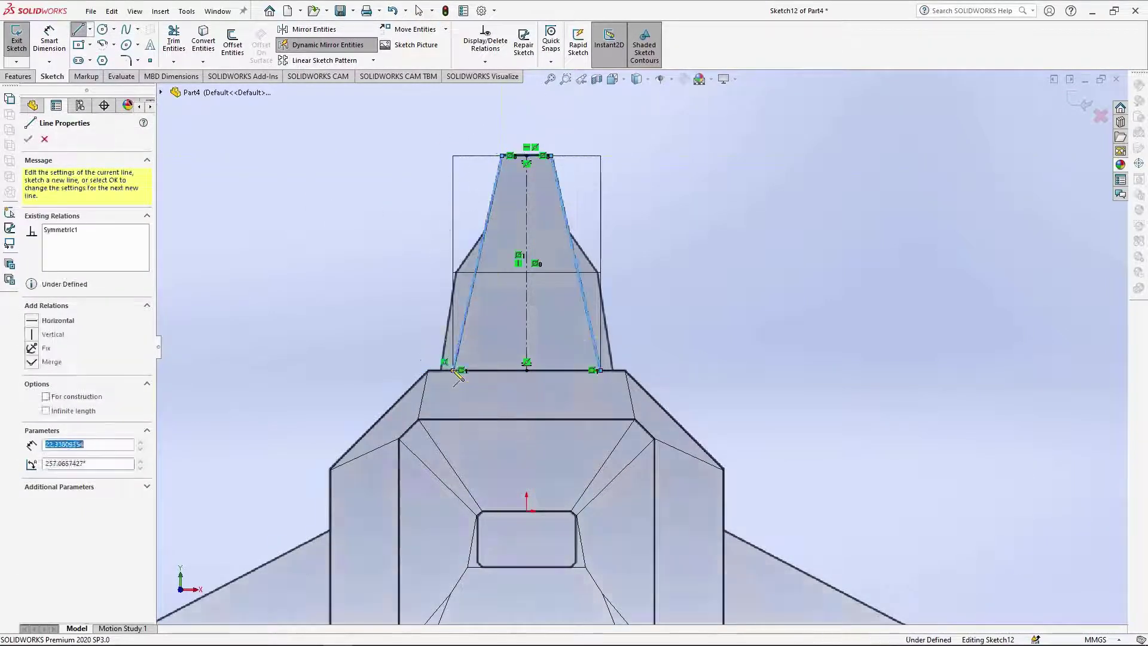
Close the cut profile with a 20 mm wide outer boundary around the fin, from the body's top edge to just above the fin.
click(427, 370)
click(428, 139)
click(624, 139)
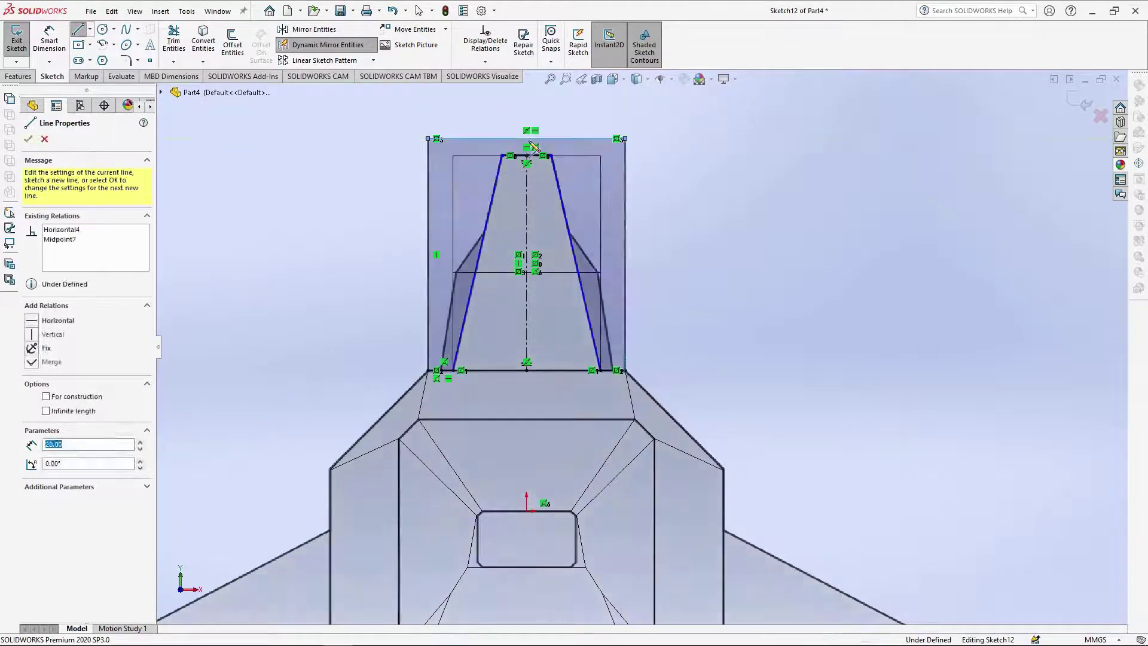
click(625, 371)
key(Escape)
Cut the fin's outer material with a 35 mm blind extruded cut and return to shaded display with edges.
key(ctrl+7)
click(18, 76)
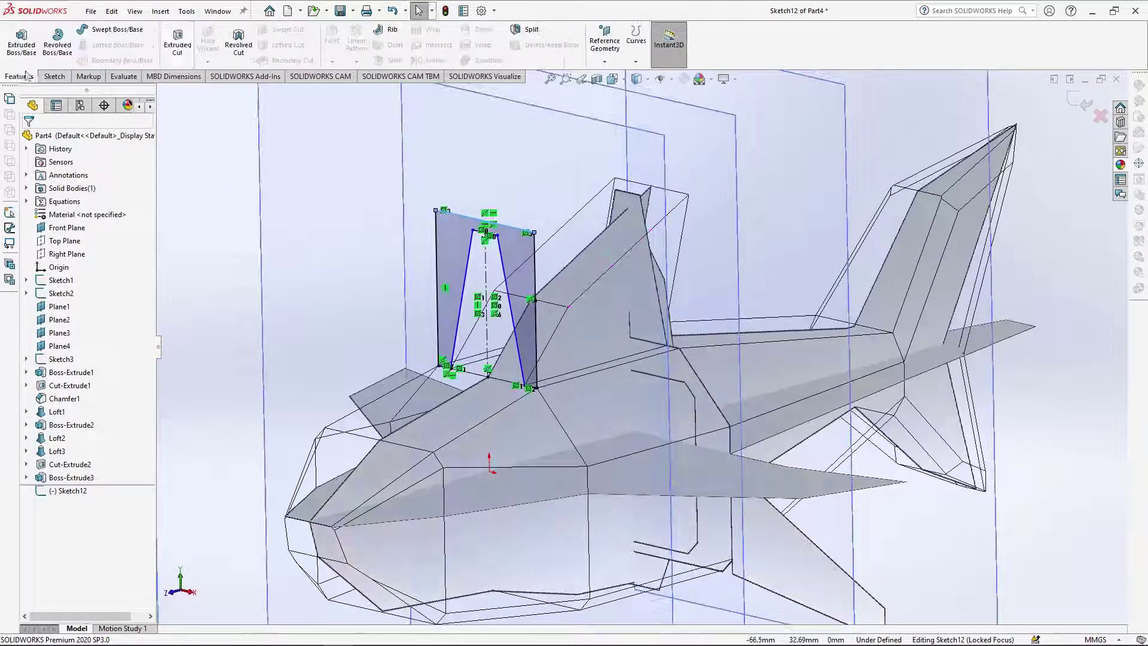
click(179, 44)
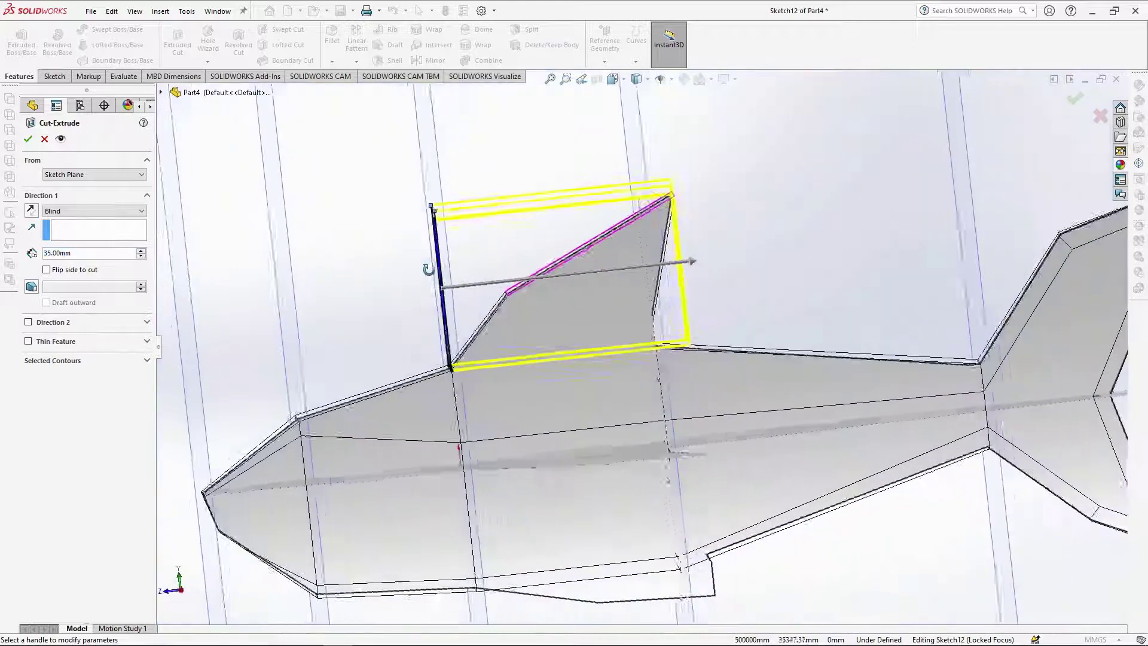
click(28, 138)
click(637, 96)
mouse_move(594, 395)
middle_down()
mouse_move(658, 315)
mouse_move(653, 325)
mouse_move(639, 313)
mouse_move(582, 317)
mouse_move(599, 332)
middle_up()
scroll(599, 322, down, 3)
scroll(299, 256, up, 4)
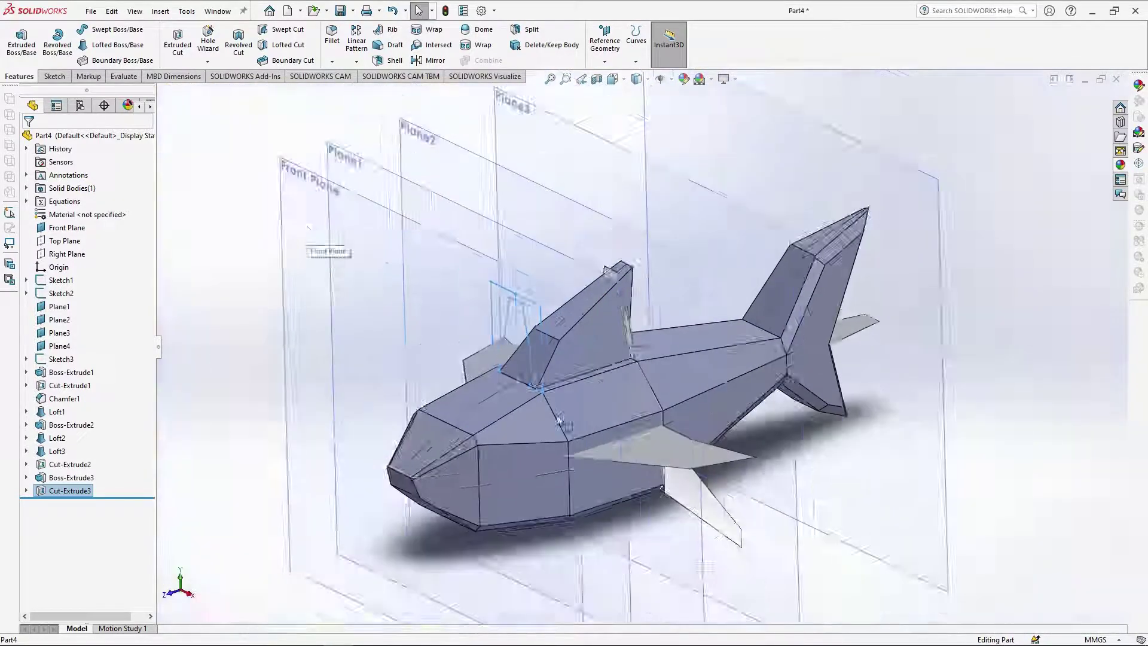
Create a reference plane offset 2 mm below the Top Plane, level with the pectoral fin's upper root corner.
scroll(490, 396, down, 2)
scroll(687, 439, up, 2)
middle_drag(696, 439, 711, 417)
click(64, 241)
click(616, 79)
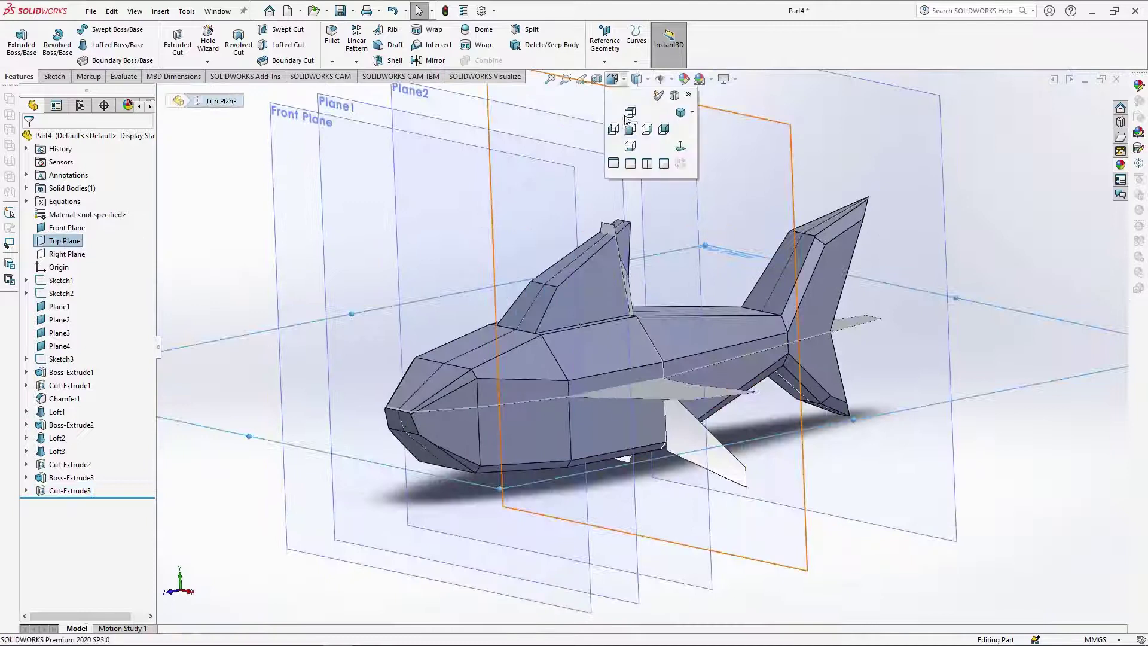
click(629, 130)
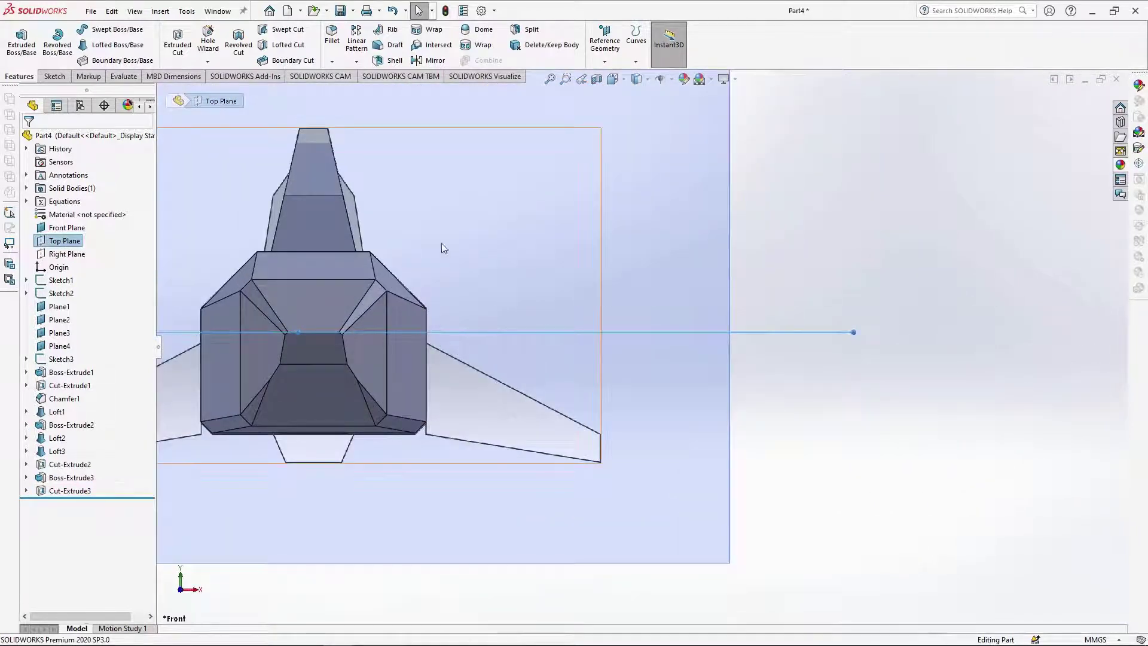
click(614, 78)
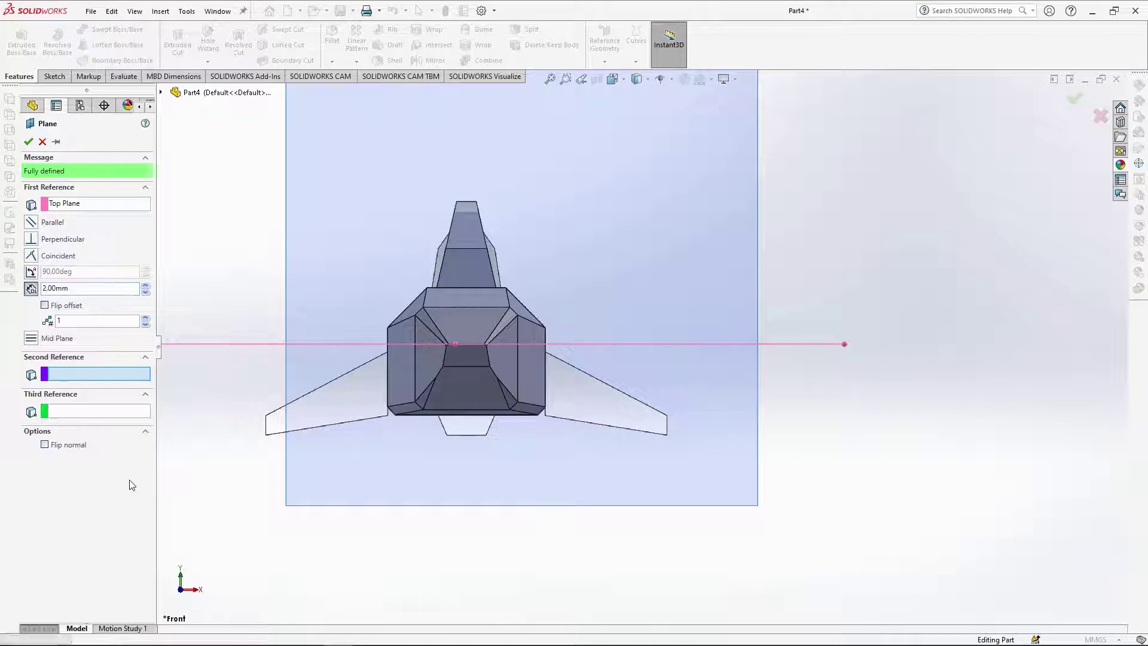
scroll(530, 340, down, 4)
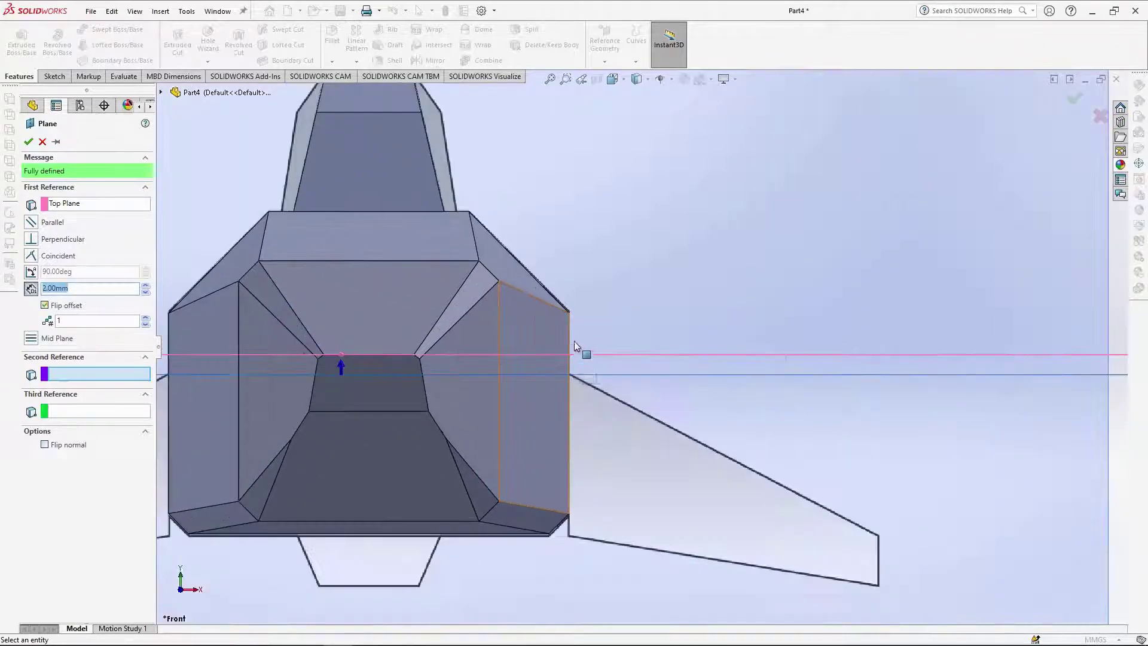
key(Return)
click(57, 504)
click(70, 468)
click(29, 142)
On the new plane, trace one pectoral fin's closed top-view outline from the reference picture, with a 30 mm root edge along the body.
click(58, 505)
click(67, 485)
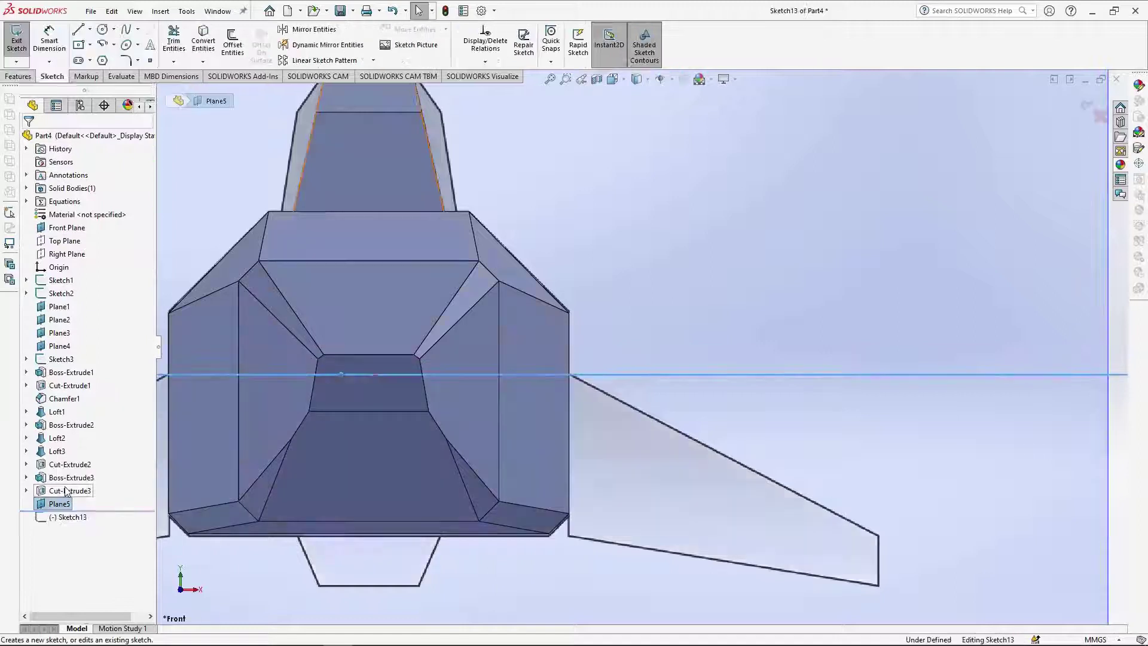
scroll(667, 238, up, 4)
click(619, 79)
click(634, 120)
scroll(550, 472, up, 2)
scroll(579, 403, down, 8)
click(79, 33)
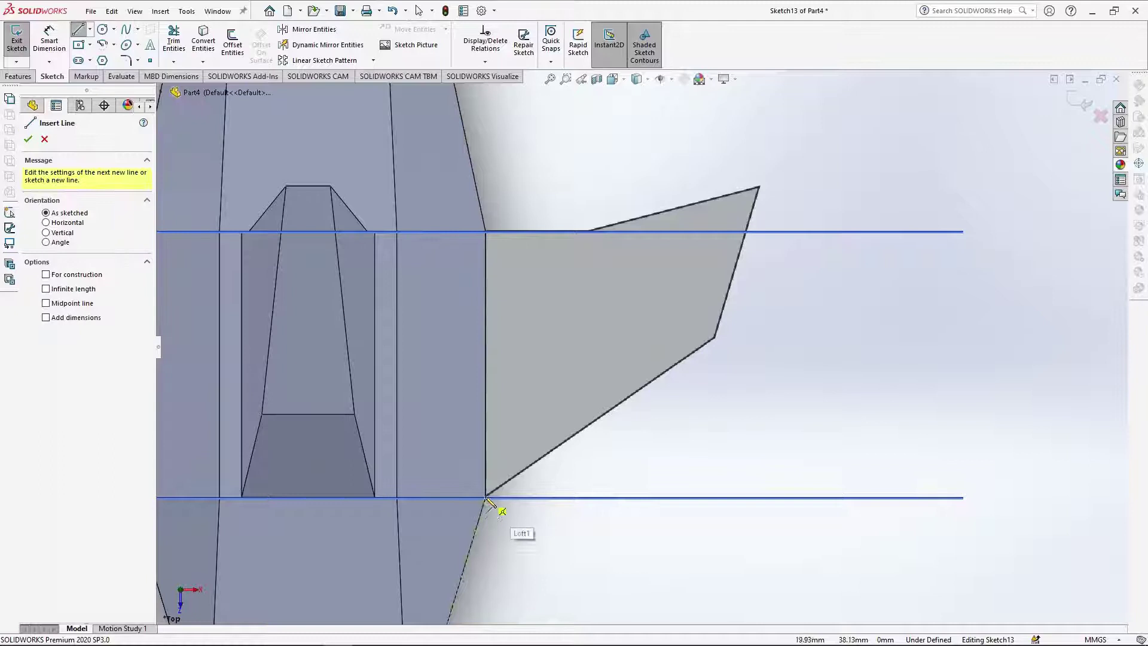
click(486, 497)
click(715, 338)
click(760, 186)
click(588, 231)
click(485, 231)
click(485, 497)
Extrude the pectoral fin outline 21 mm blind downward, merged with the body, to reach the fin's lowest point in the front view.
key(ctrl+1)
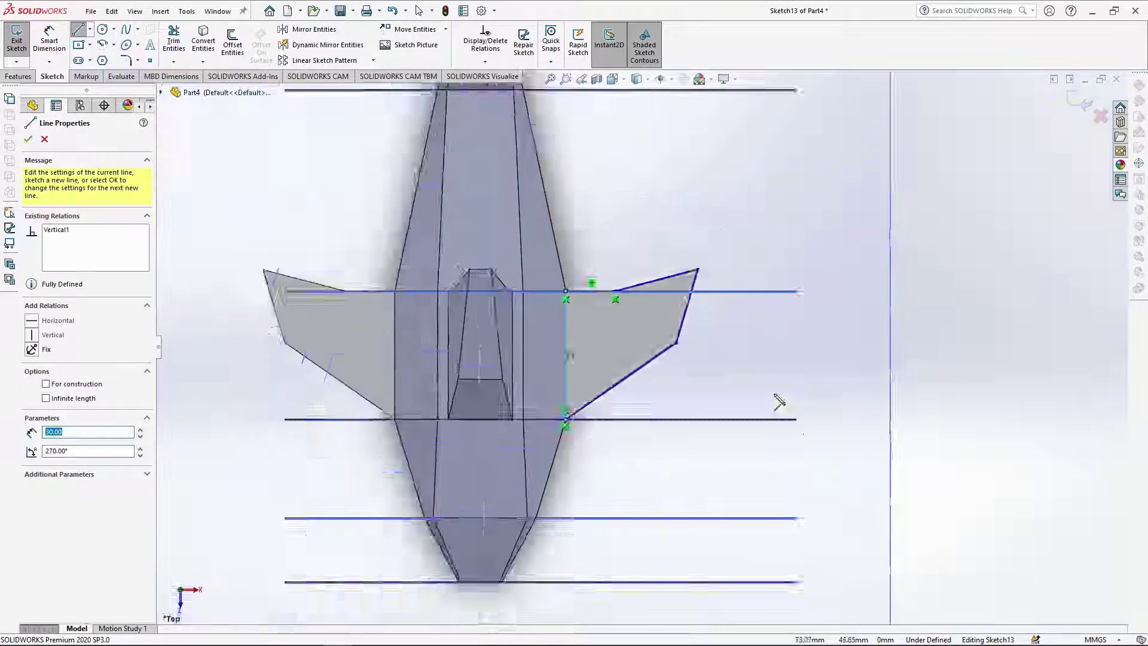
scroll(628, 383, down, 1)
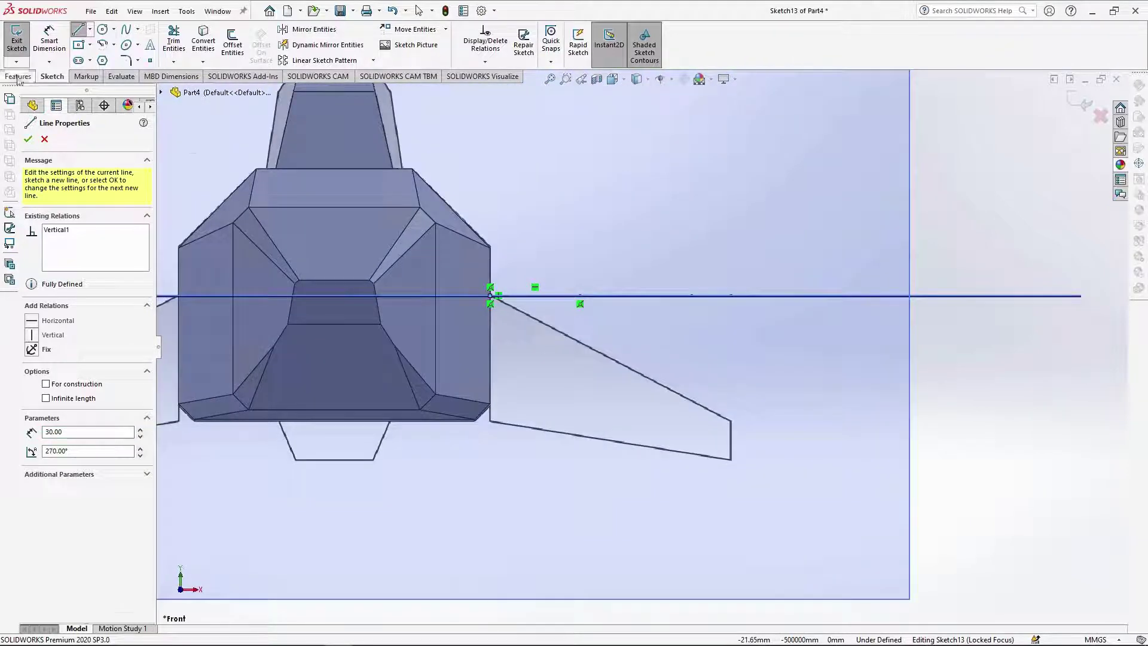
click(18, 76)
click(21, 43)
click(32, 211)
scroll(399, 283, up, 1)
scroll(524, 411, down, 1)
click(141, 256)
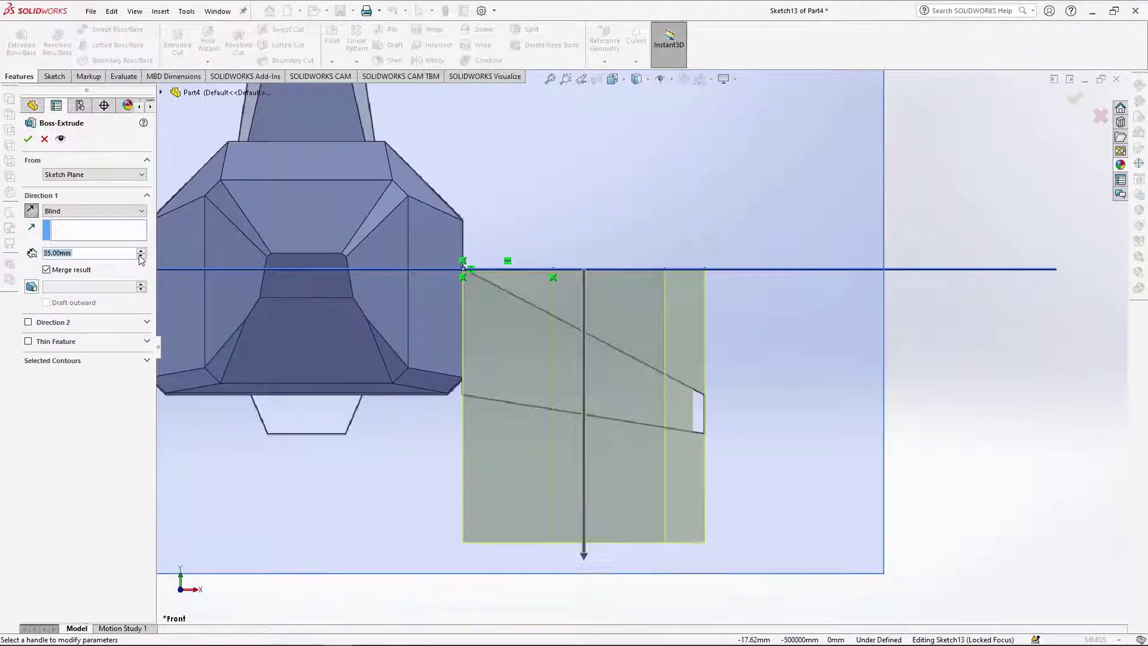
click(141, 256)
click(115, 254)
scroll(759, 481, down, 1)
mouse_move(547, 422)
mouse_down()
mouse_move(546, 447)
mouse_move(548, 429)
mouse_up()
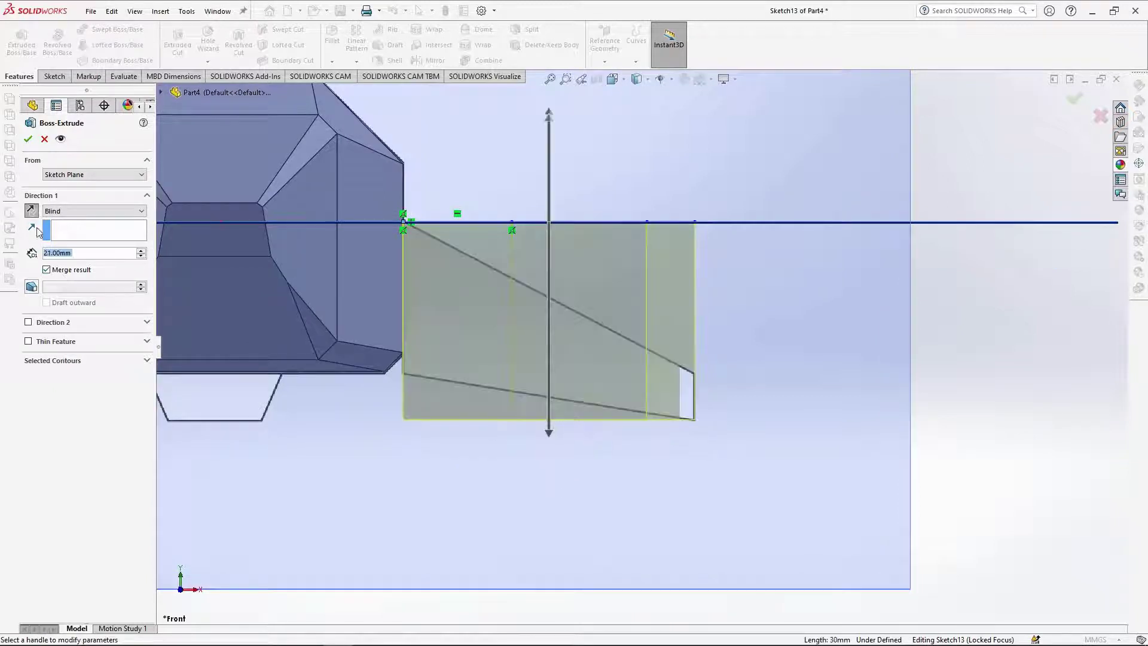
click(28, 139)
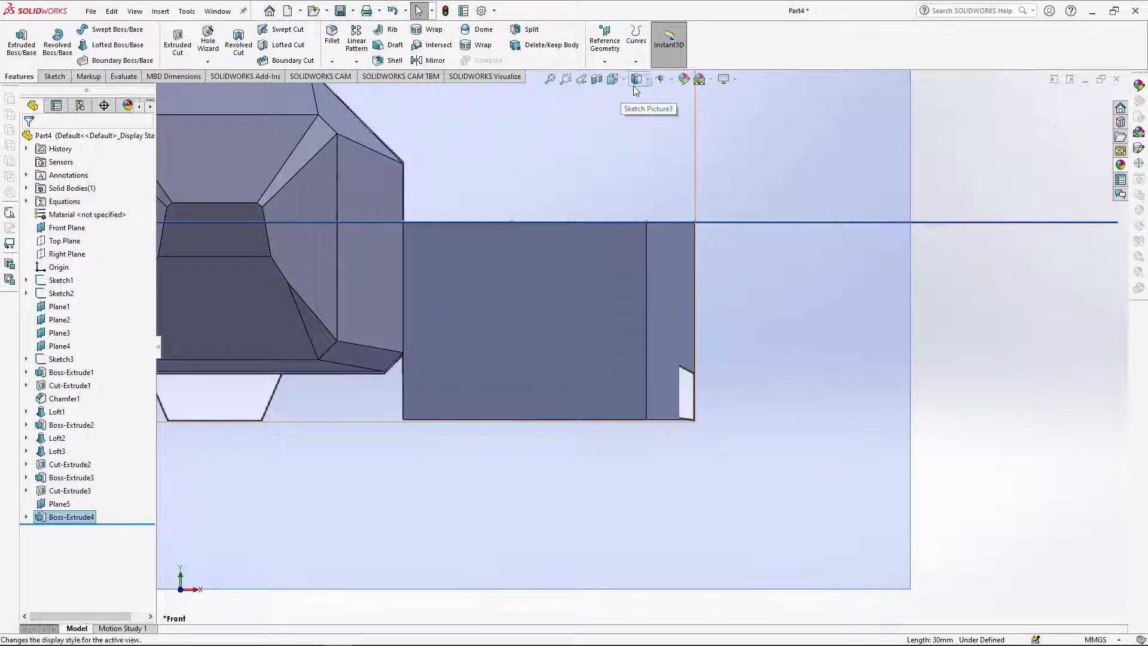
Sketch on the Front Plane in wireframe and trace the pectoral fin's slanted upper edge, tip and lower edge back to the body corner.
scroll(577, 367, up, 3)
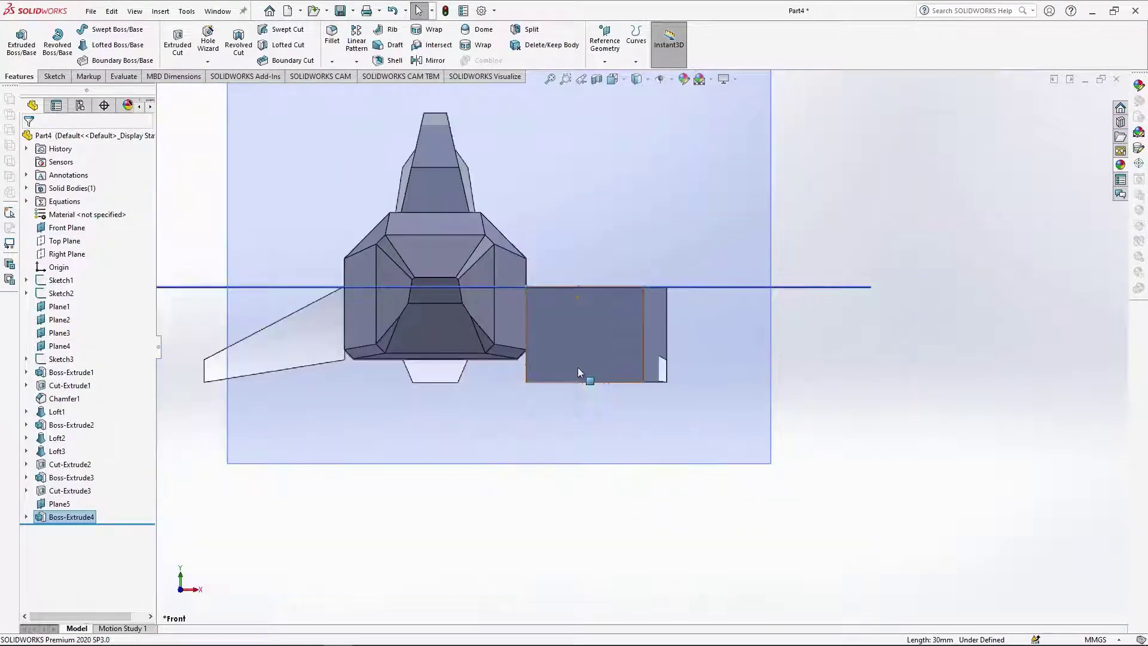
click(67, 228)
click(152, 206)
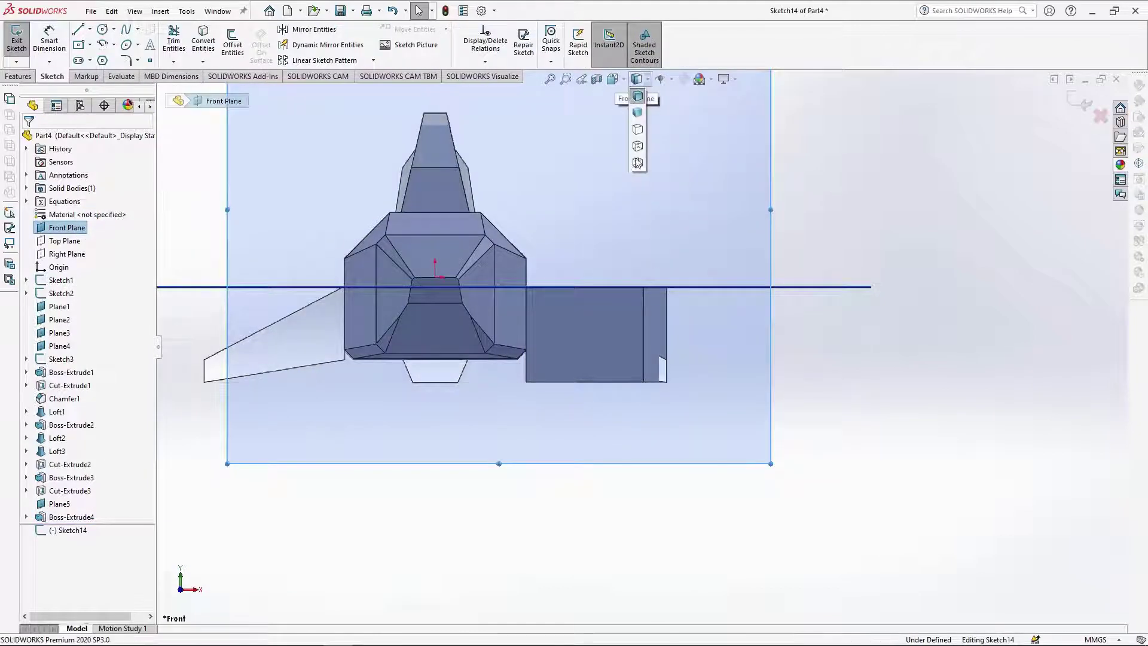
click(637, 163)
scroll(639, 324, down, 5)
click(77, 29)
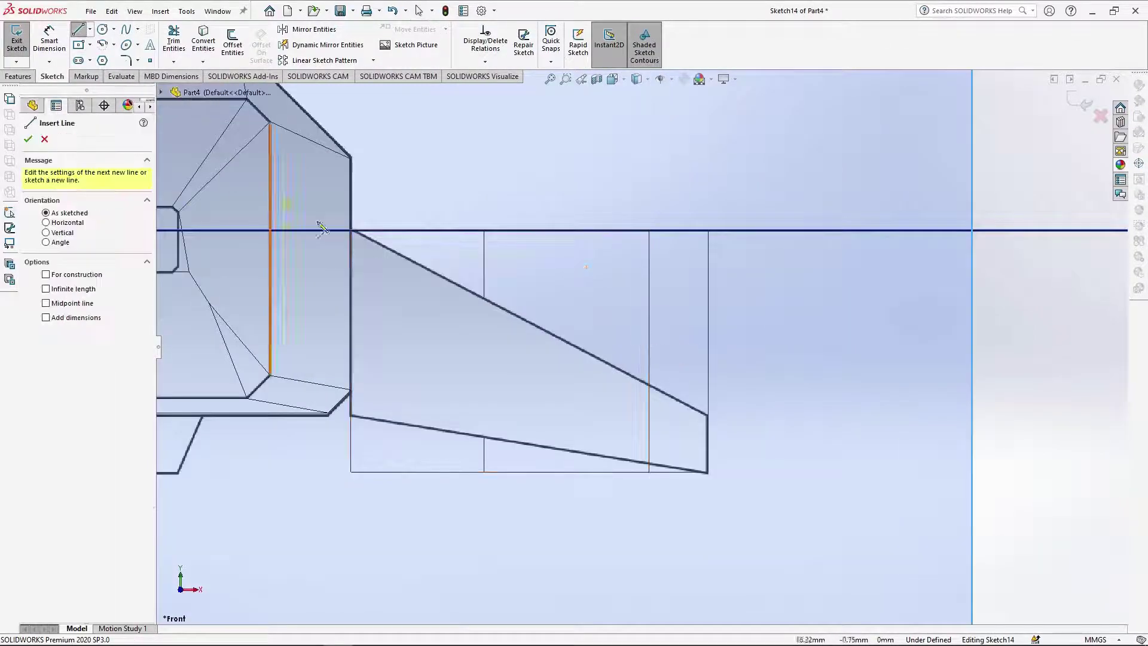
click(352, 231)
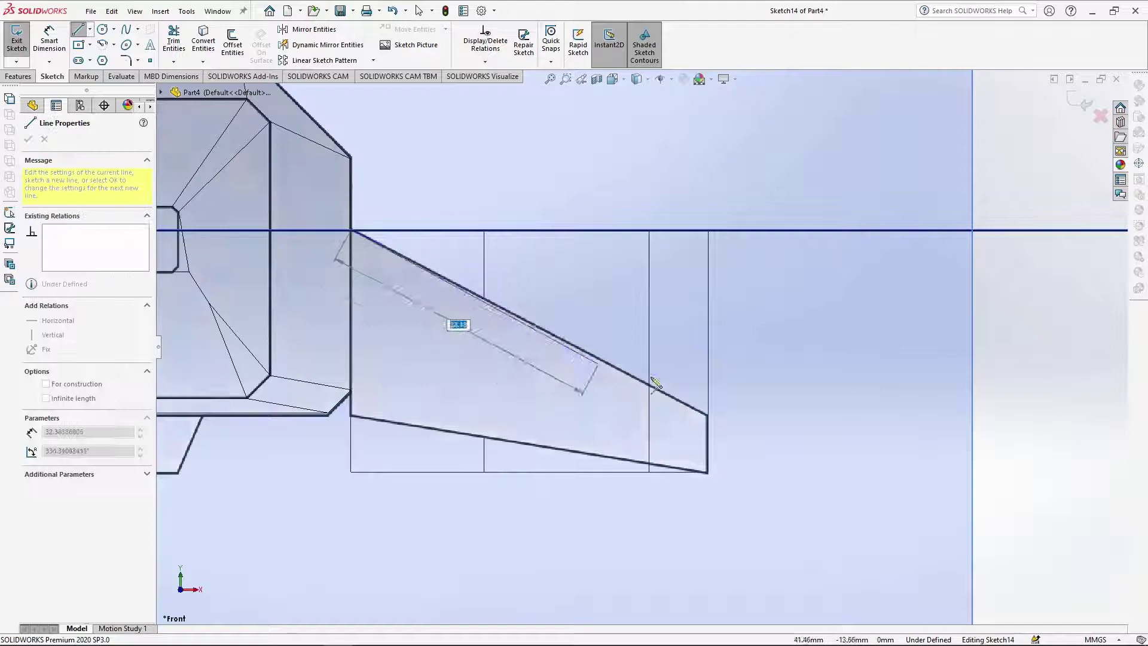
click(708, 415)
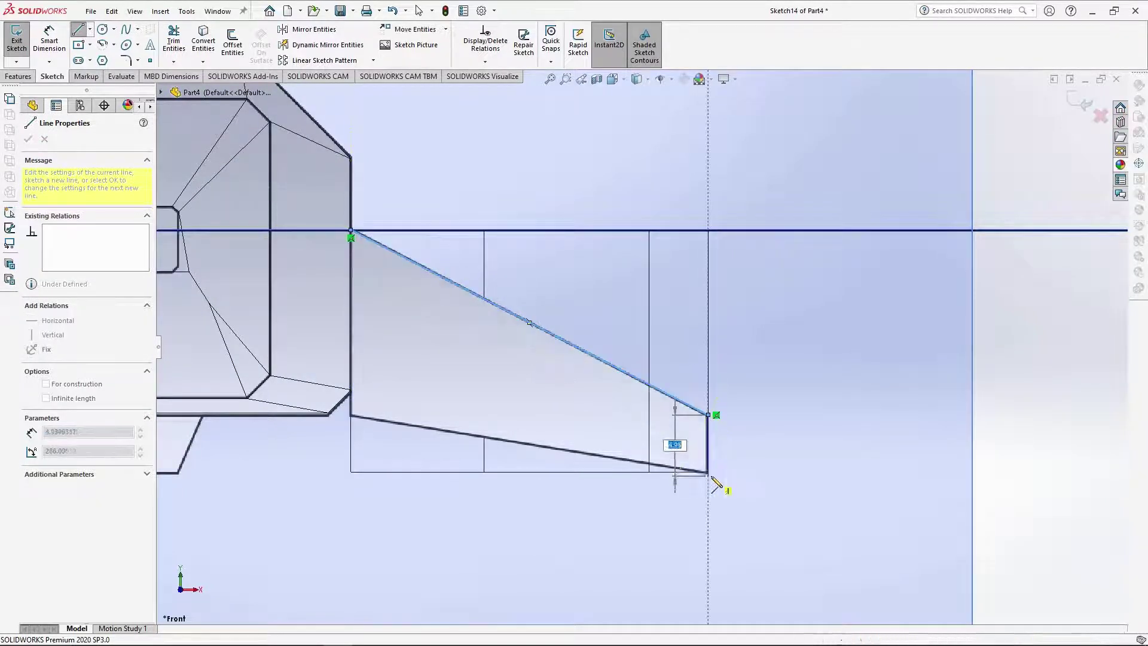
click(708, 472)
click(352, 414)
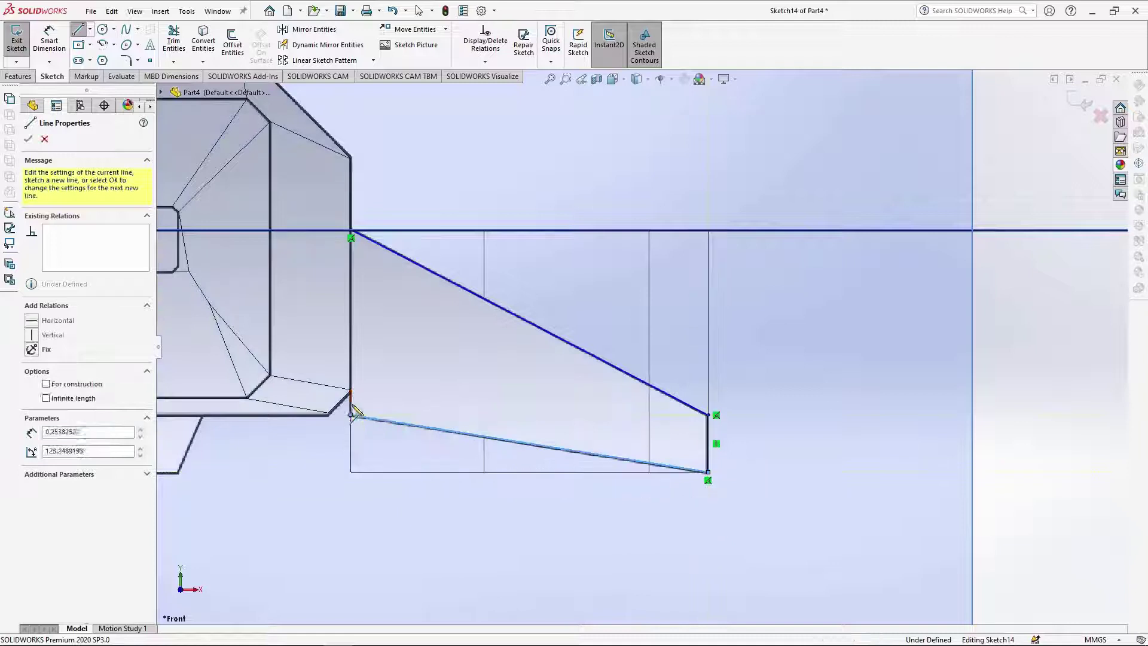
click(352, 390)
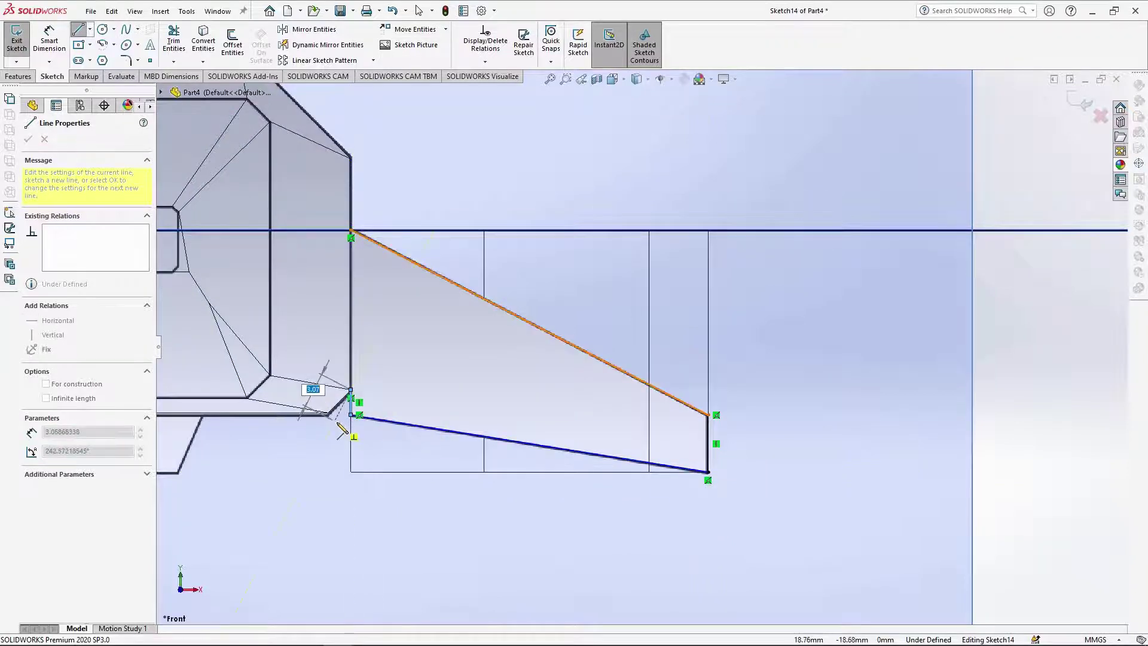
Close the cut profile with an outer boundary below and beyond the fin tip, ending in a 33.5 mm horizontal line at the fin root.
click(335, 422)
click(335, 493)
click(737, 493)
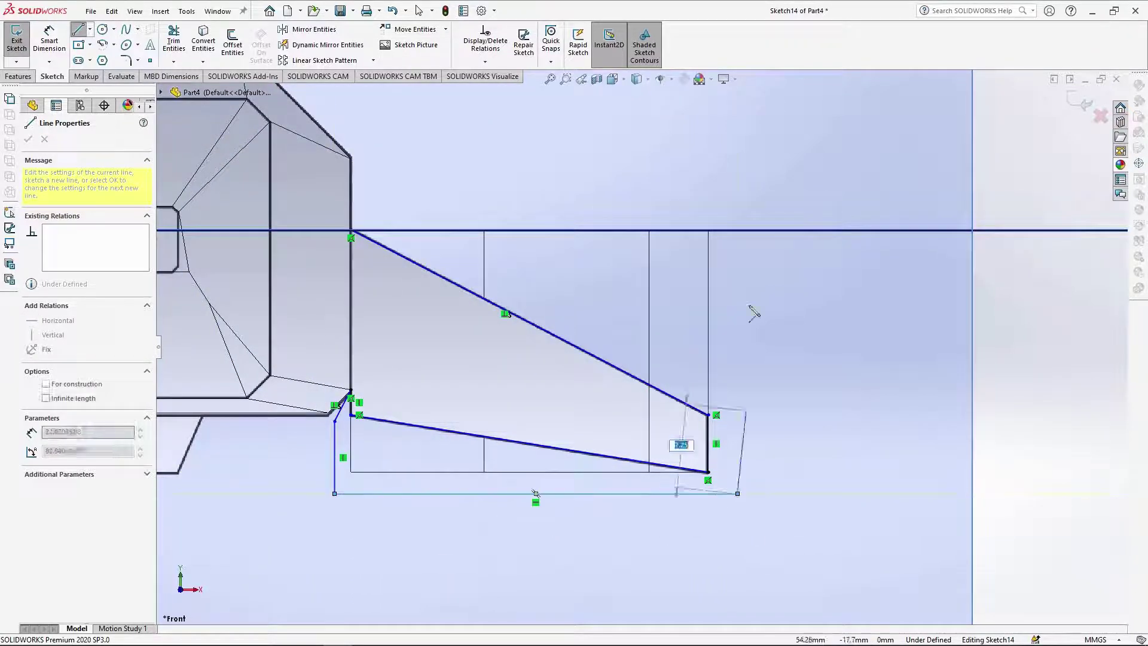
click(737, 231)
click(351, 230)
scroll(646, 334, up, 5)
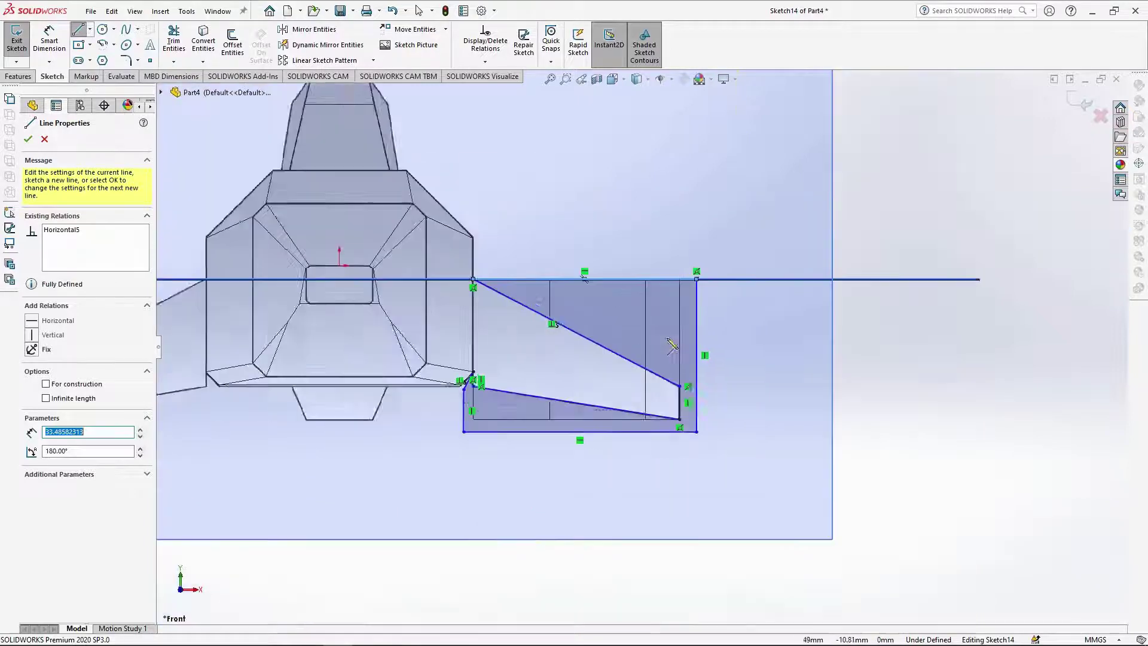
Cut away the fin block's material outside the slanted profile with an extruded cut and return to shaded display with edges.
middle_drag(592, 288, 4, 173)
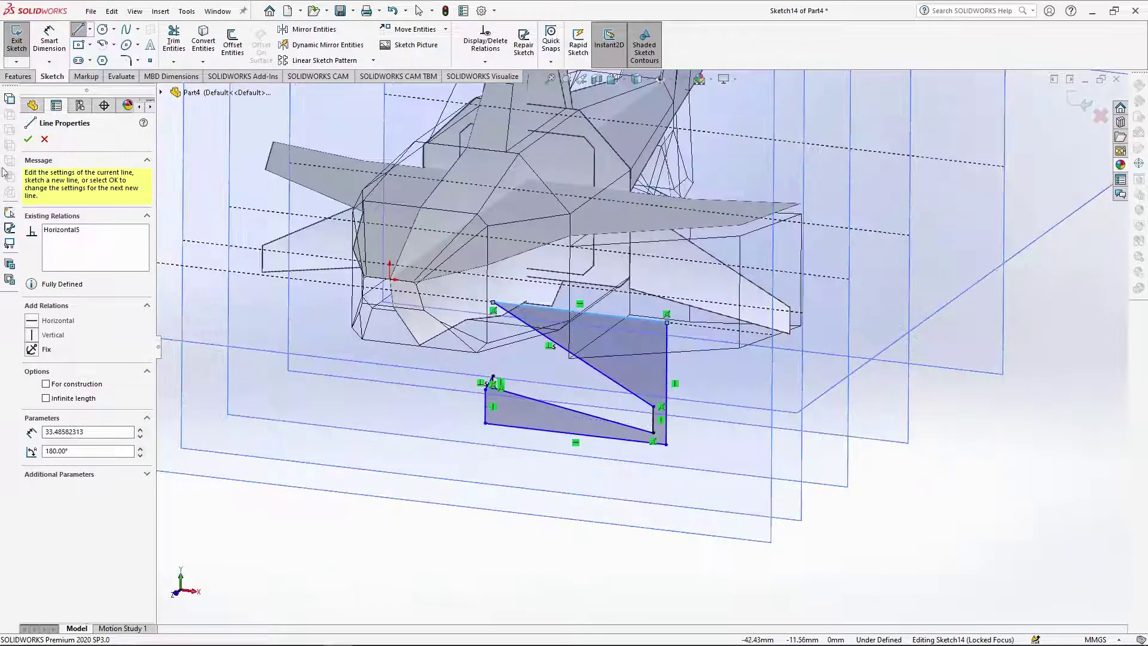
click(18, 76)
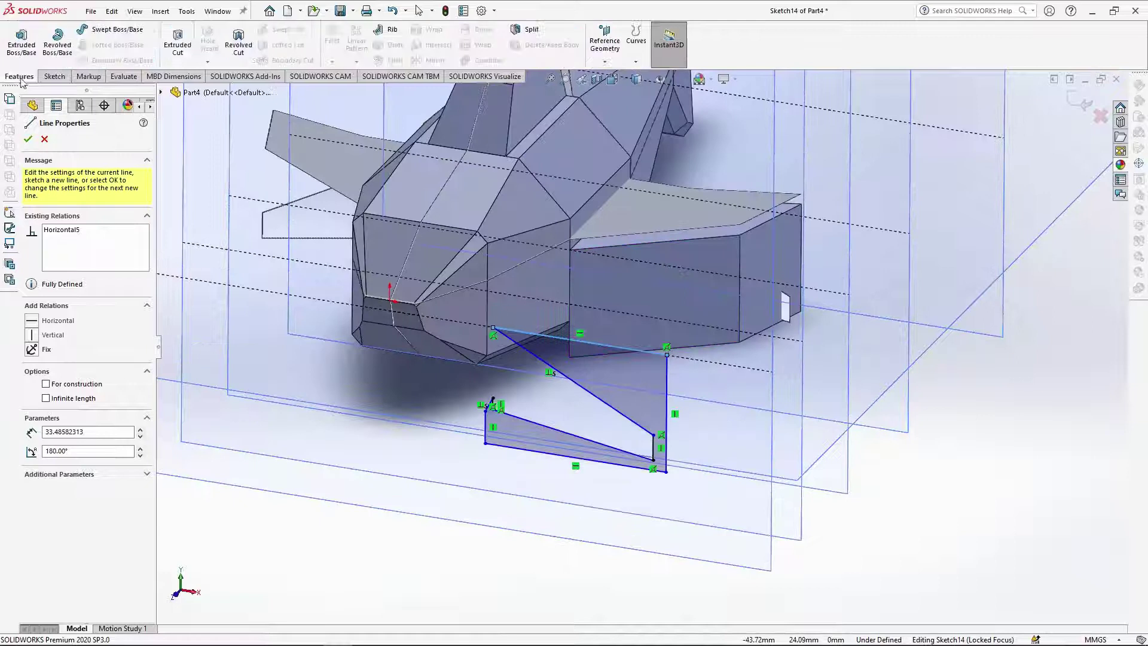
click(183, 49)
click(90, 210)
click(79, 231)
click(28, 139)
middle_drag(748, 346, 660, 274)
Hide the visible reference planes, including Plane1 to Plane4 and the Front Plane.
click(58, 306)
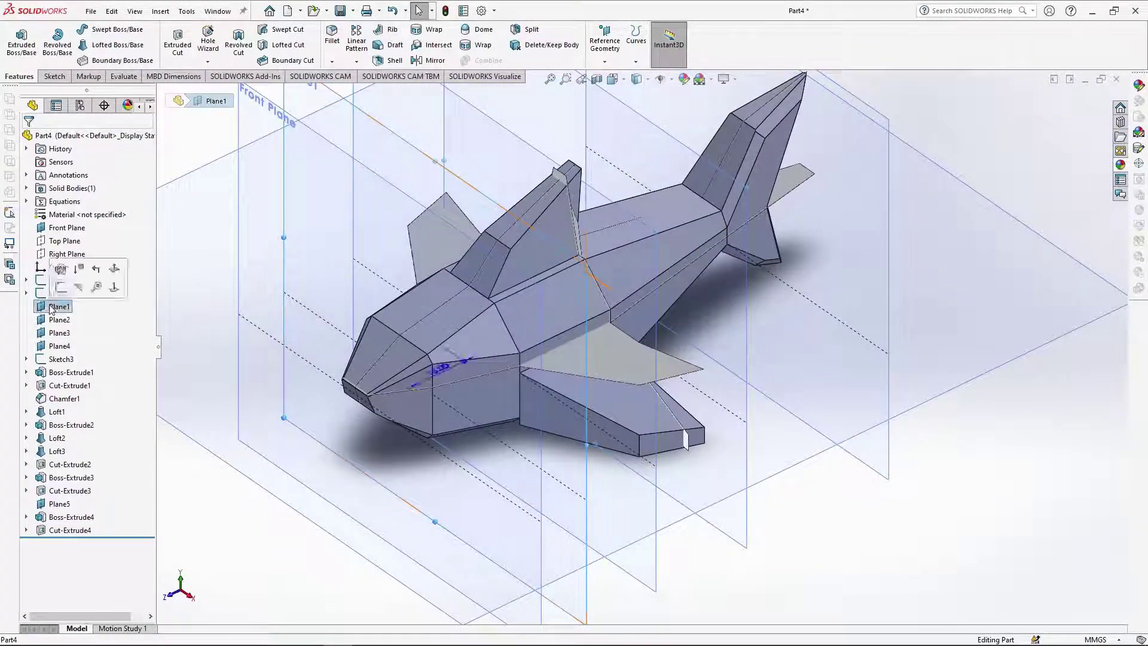
shift+click(62, 347)
click(74, 485)
click(306, 241)
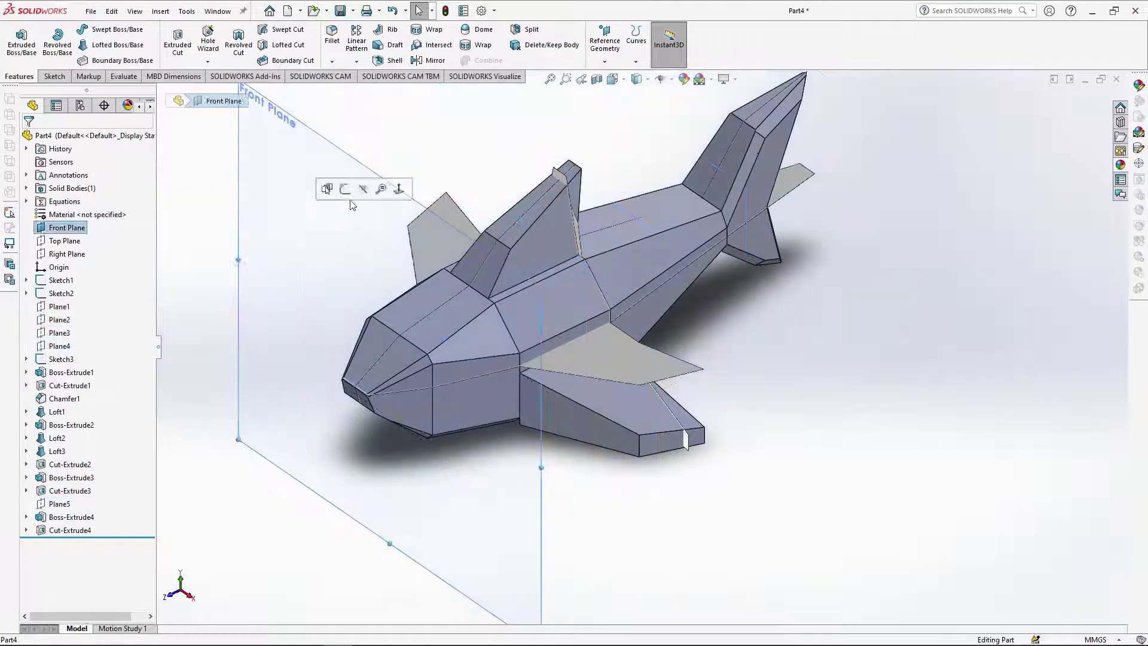
click(363, 188)
scroll(744, 237, down, 1)
middle_drag(623, 493, 588, 487)
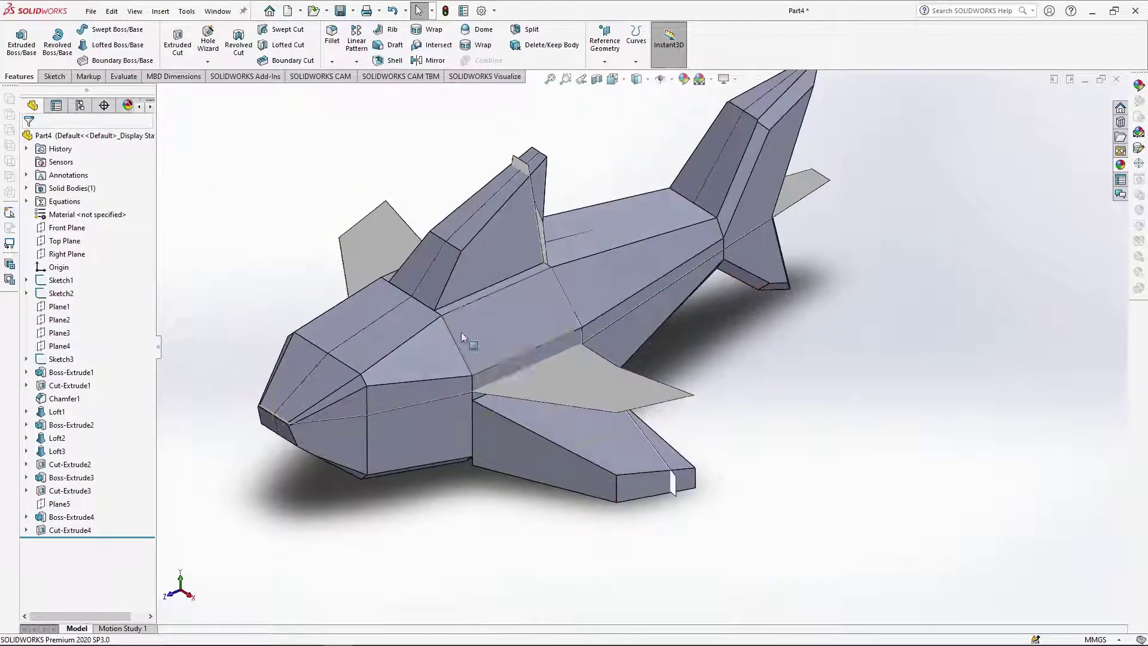
Set up a 2 mm, 45-degree chamfer and select four upper, lower and tip edges on the pectoral fin's front side.
click(333, 63)
click(347, 91)
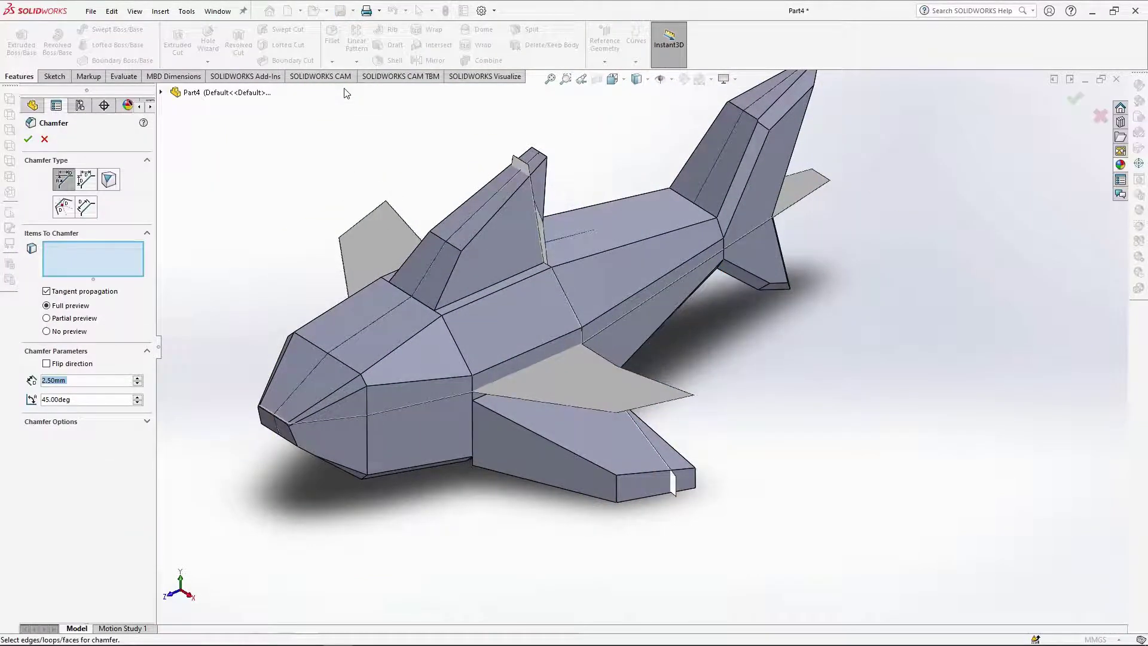
key(Return)
scroll(657, 490, down, 2)
click(580, 458)
click(622, 465)
click(496, 485)
middle_drag(495, 492, 520, 454)
click(463, 414)
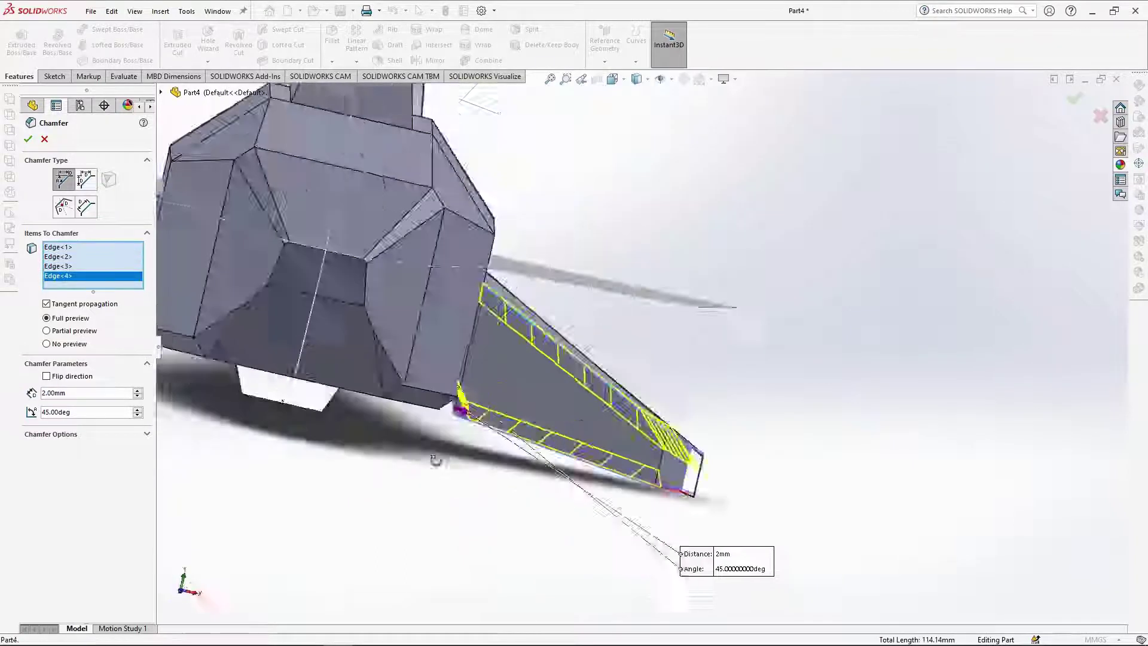
Add the pectoral fin's remaining outer edges to the chamfer and apply it.
middle_drag(435, 461, 334, 457)
click(750, 495)
middle_drag(749, 495, 774, 508)
click(836, 429)
click(886, 377)
middle_drag(886, 379, 627, 478)
click(876, 471)
click(890, 463)
key(Return)
Mirror the pectoral fin's extrusion, cut and chamfer about the Right Plane to the other side of the body.
middle_drag(961, 489, 668, 372)
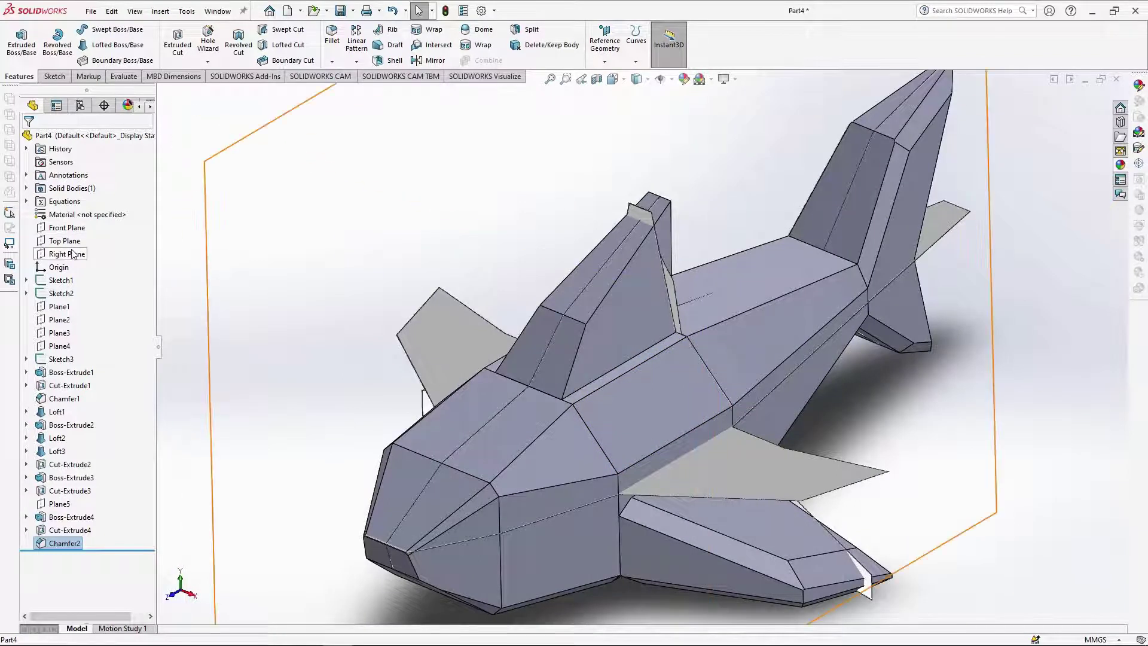
click(428, 61)
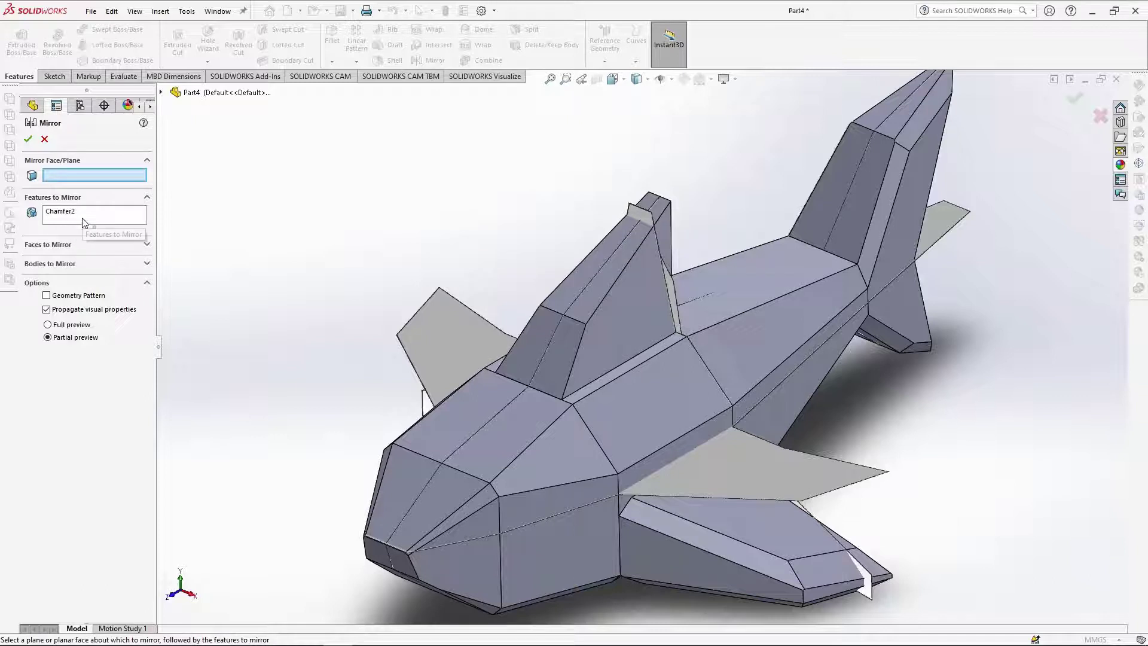
click(84, 222)
click(757, 536)
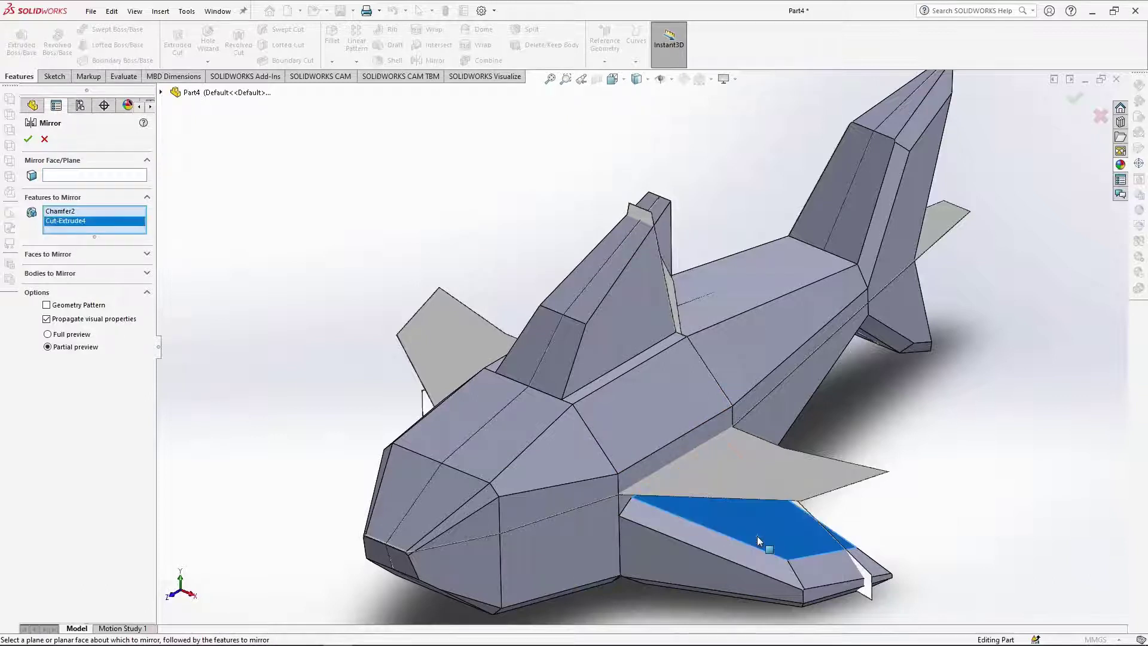
click(757, 586)
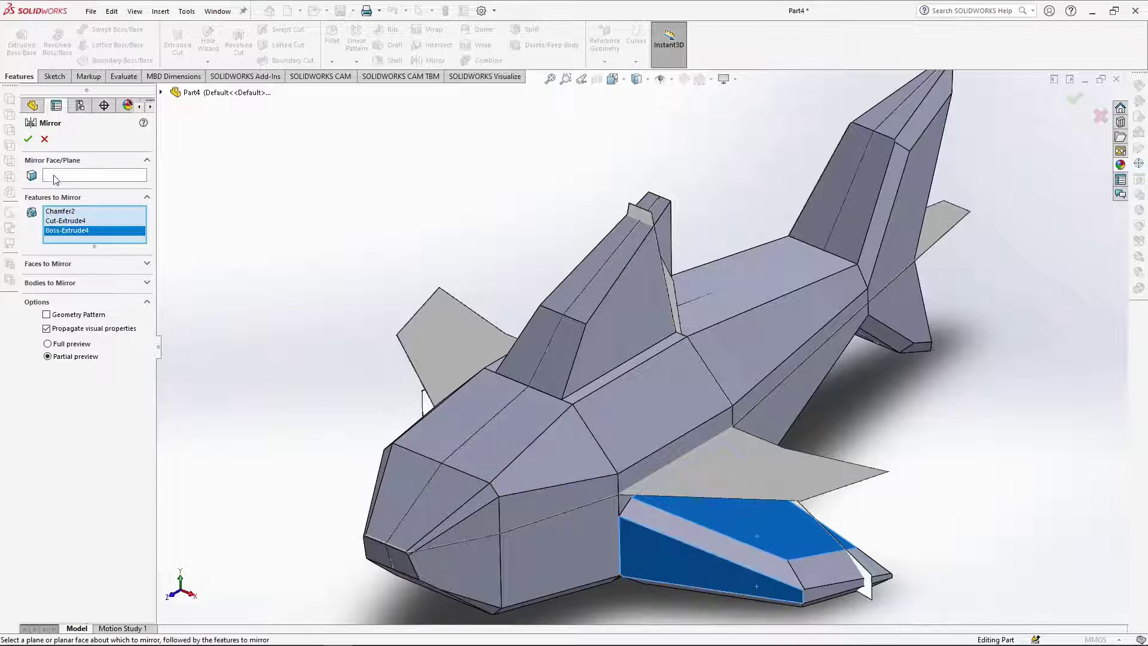
click(160, 93)
click(214, 210)
key(ctrl+1)
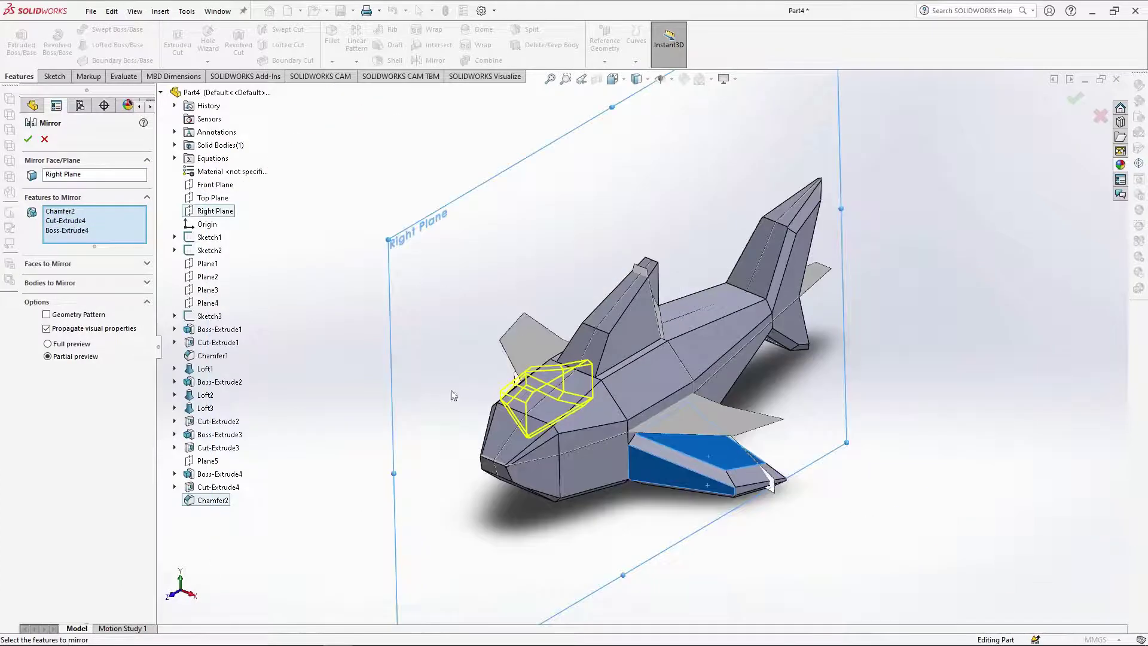
click(32, 141)
Chamfer the dorsal fin's outer edges on both sides, including its top and rear edges.
middle_drag(454, 484, 776, 386)
key(c)
click(562, 278)
click(562, 278)
click(564, 280)
click(534, 270)
click(502, 349)
click(463, 330)
middle_drag(604, 335, 520, 341)
click(633, 269)
click(632, 326)
middle_drag(718, 239, 647, 289)
click(658, 300)
click(626, 325)
middle_drag(623, 328, 719, 281)
key(Return)
Set up a 1 mm symmetric fillet and select short corner edges at the fin tips, including those on the pectoral fin.
scroll(718, 281, up, 3)
middle_drag(595, 390, 598, 341)
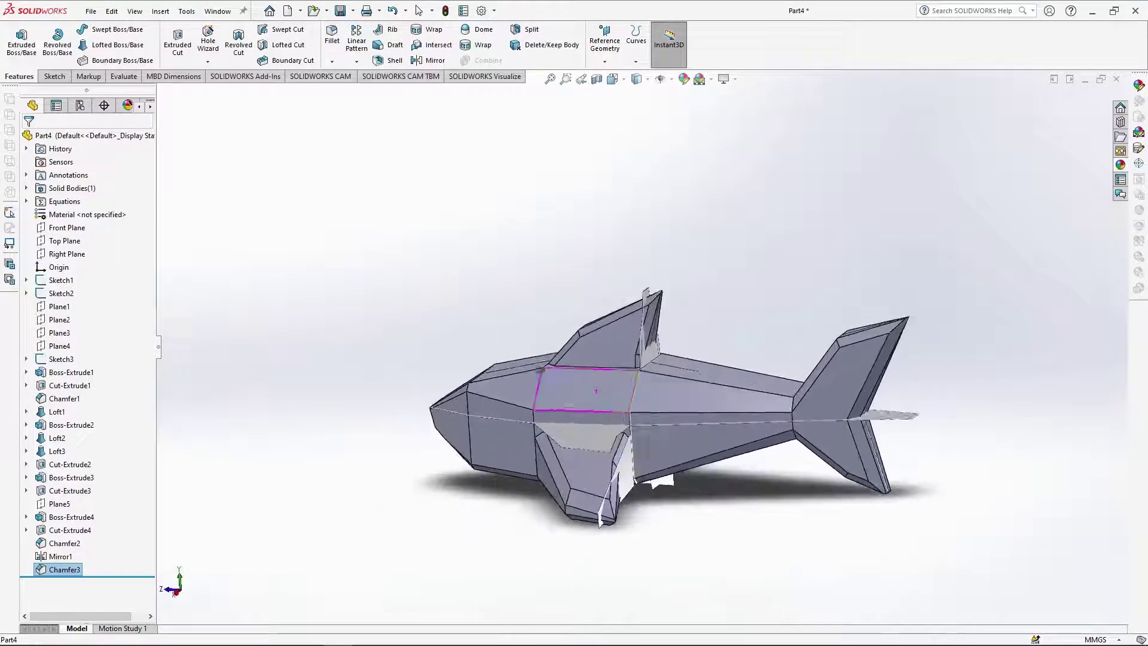
scroll(670, 296, down, 4)
click(333, 37)
middle_drag(622, 268, 603, 455)
scroll(650, 303, down, 3)
click(591, 290)
click(602, 281)
scroll(604, 456, down, 2)
click(604, 455)
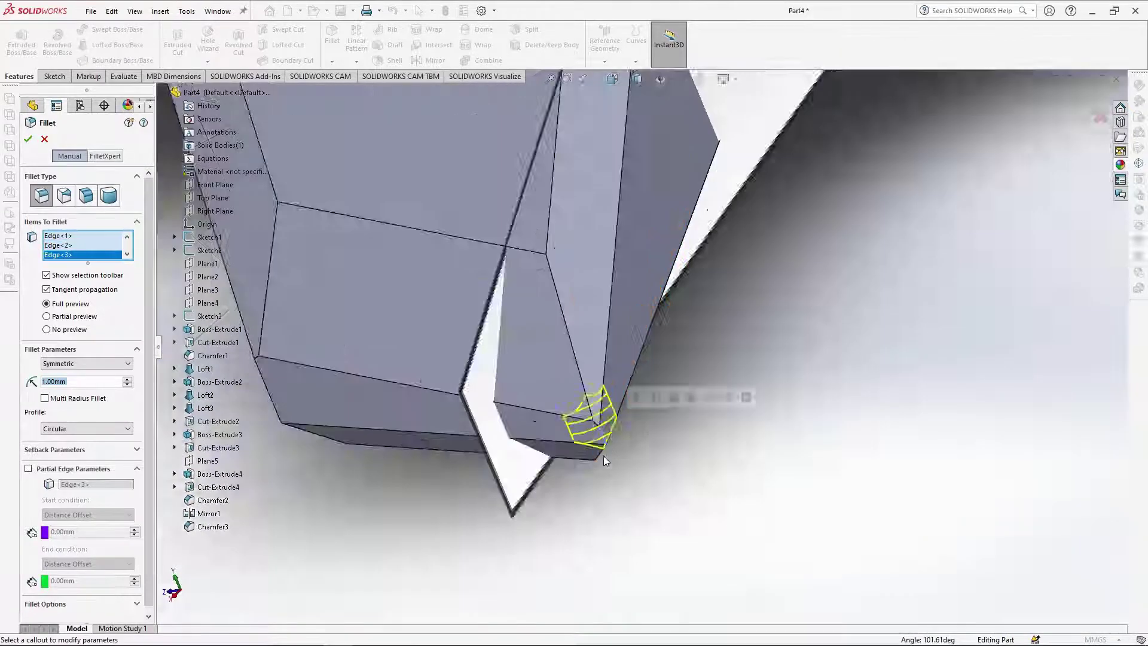
scroll(621, 369, up, 3)
scroll(399, 341, down, 3)
click(396, 342)
Add the two short edges at the fin tip facing the rear to the fillet selection and apply it.
scroll(400, 340, up, 6)
middle_drag(565, 313, 492, 310)
scroll(490, 310, down, 6)
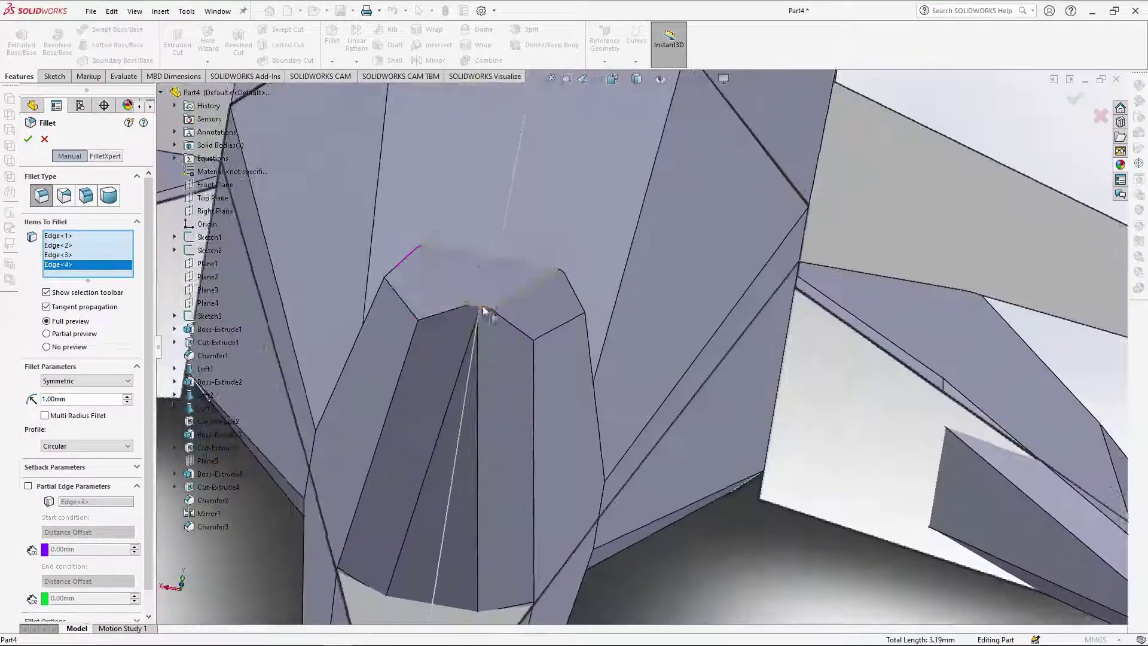
click(487, 308)
click(472, 309)
scroll(489, 309, up, 4)
scroll(581, 469, down, 3)
scroll(582, 472, up, 6)
key(Return)
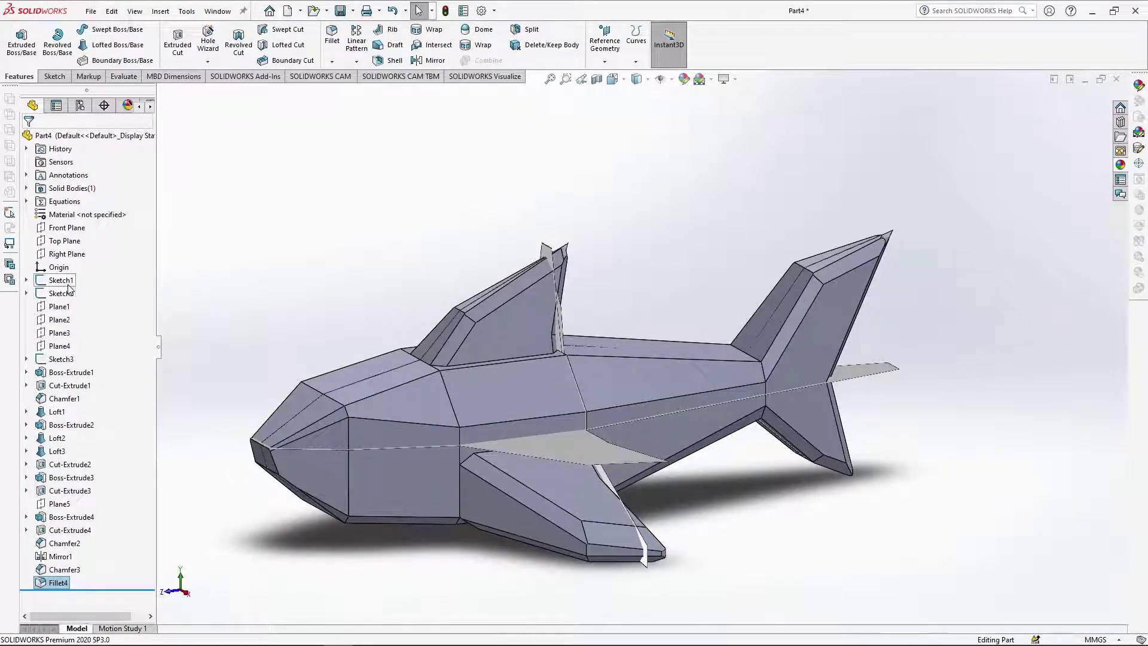
Hide the reference planes and fillet around the flat face at the tip of the shark's nose.
click(73, 339)
mouse_move(406, 368)
middle_down()
mouse_move(343, 375)
mouse_move(512, 364)
mouse_move(410, 437)
middle_up()
scroll(410, 437, down, 5)
key(ctrl+shift+z)
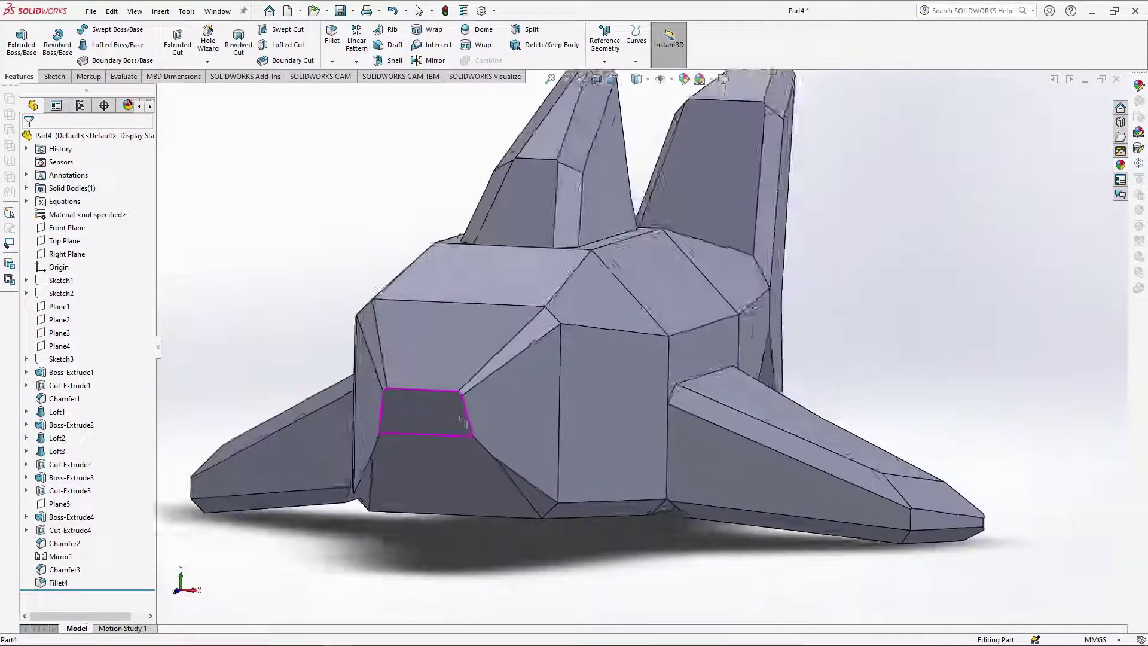
click(415, 422)
scroll(420, 438, down, 3)
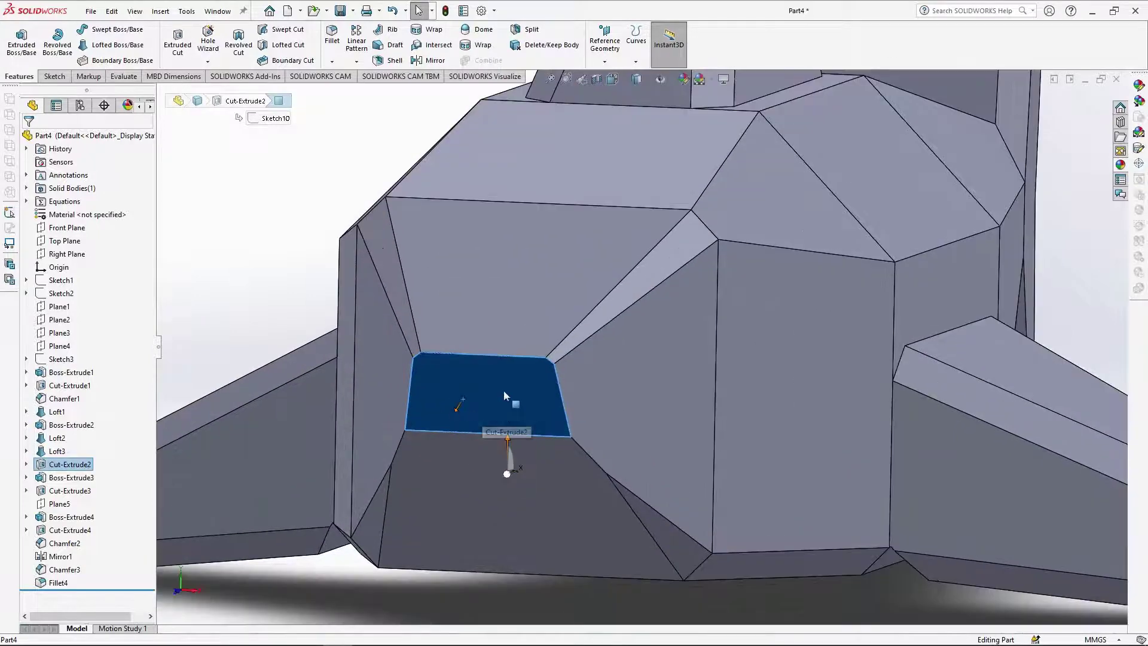
click(333, 47)
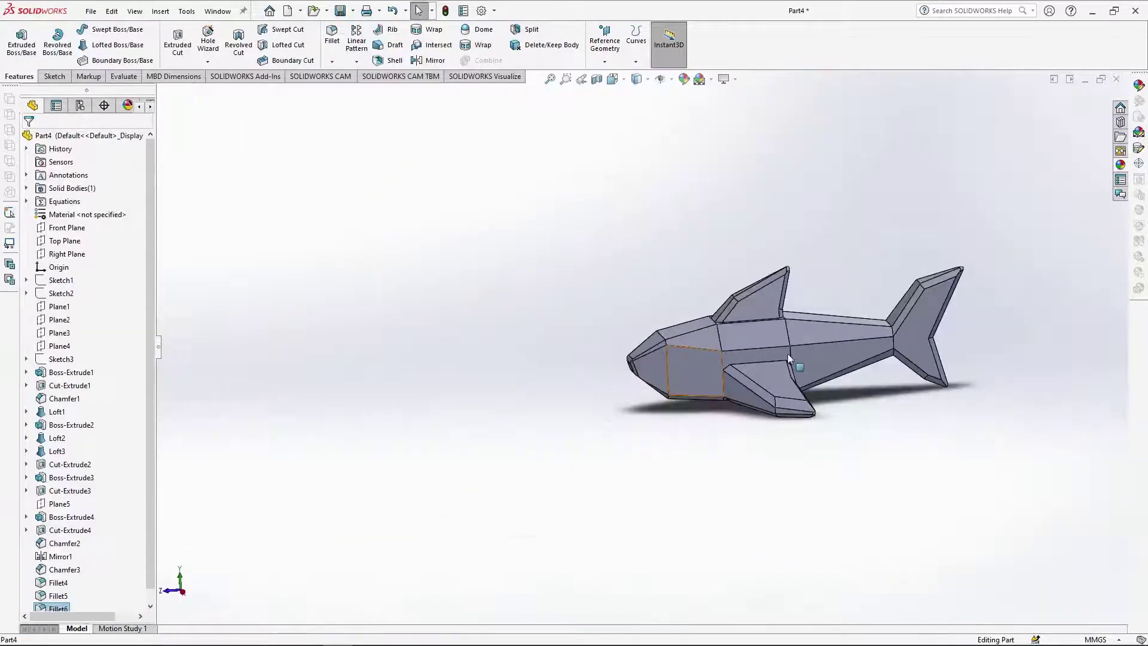
Select the shark's entire solid body and start adding a decal to it.
scroll(788, 357, down, 3)
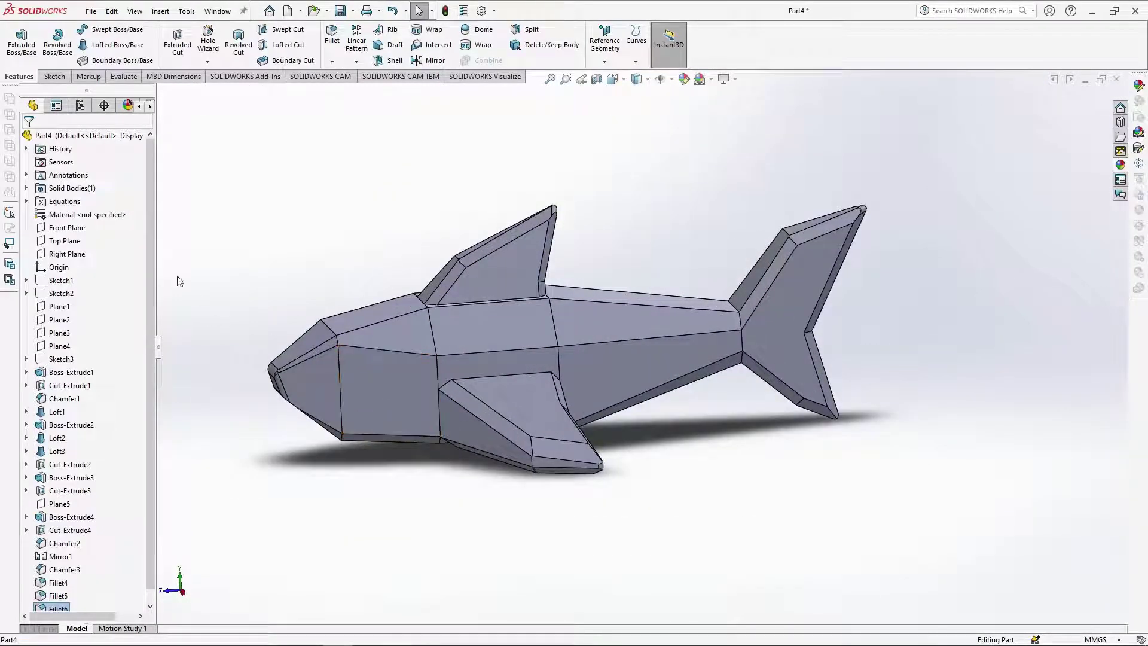
click(25, 188)
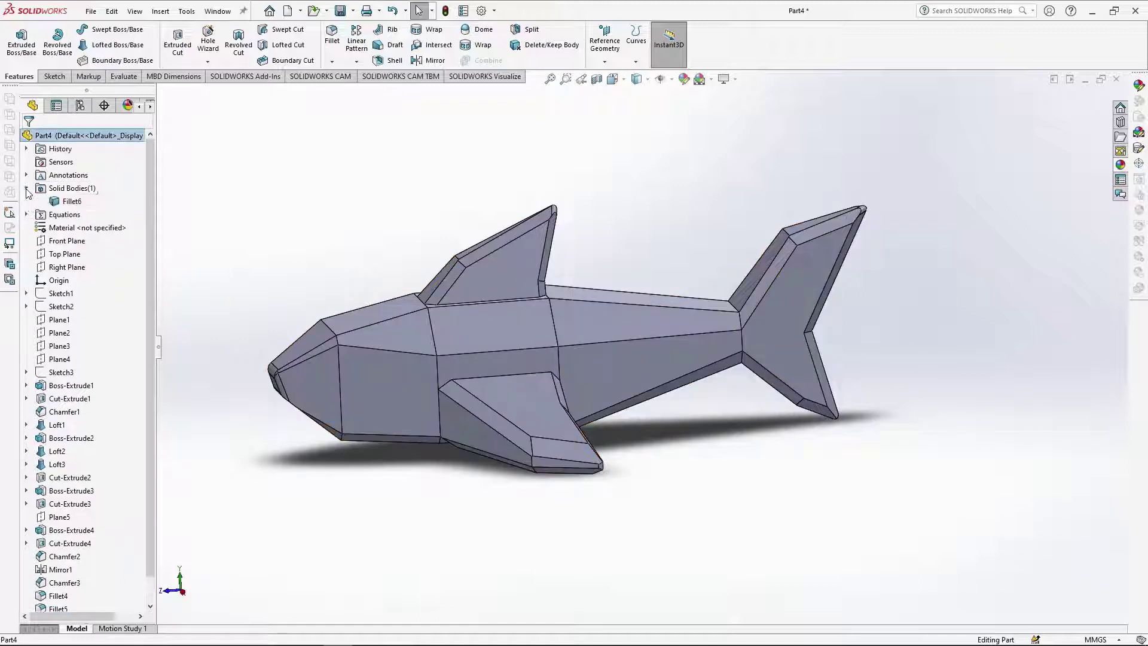
click(71, 202)
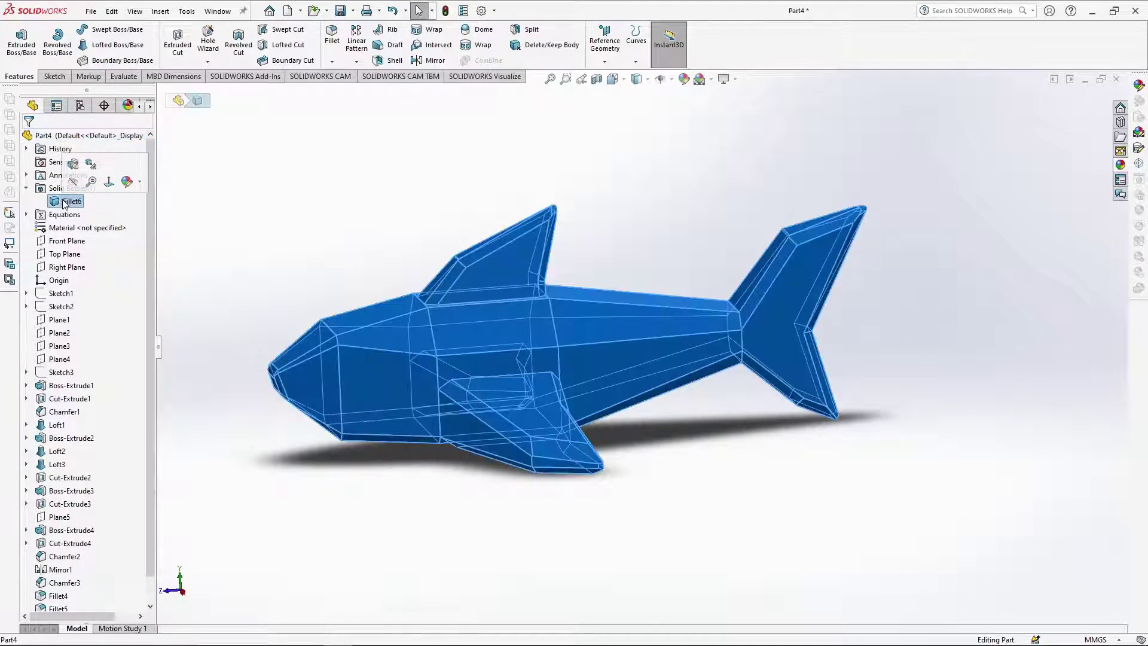
click(1138, 150)
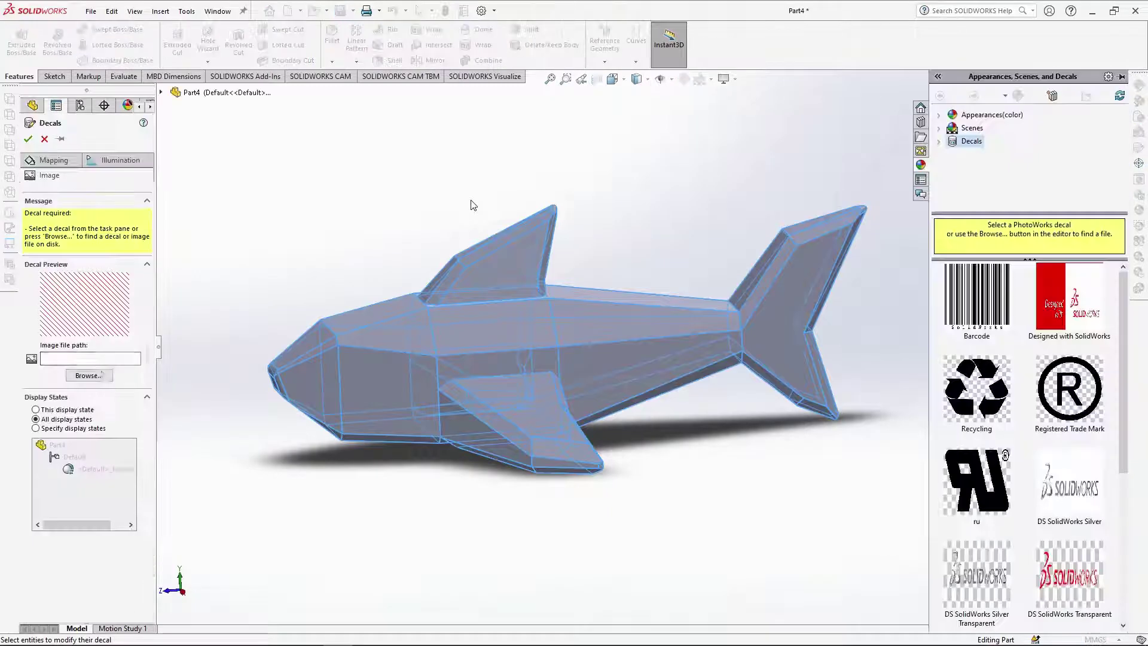
Load the shark skin image from the Decal folder inside "Video 10 - Shark" as the decal picture.
click(88, 376)
scroll(107, 370, up, 5)
click(117, 312)
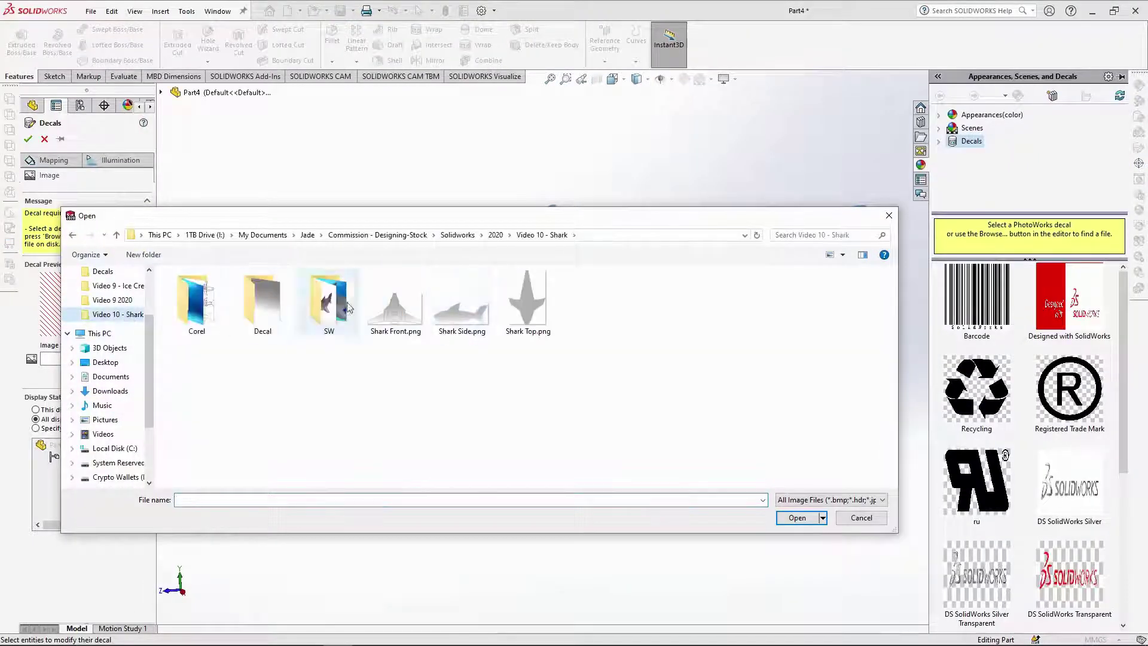
double_click(266, 308)
click(192, 286)
click(797, 517)
Project the decal from the current right-side view, sized 153 by 59 mm without fixed aspect ratio and offset about 0.24 mm horizontally and 0.36 mm vertically.
key(ctrl+4)
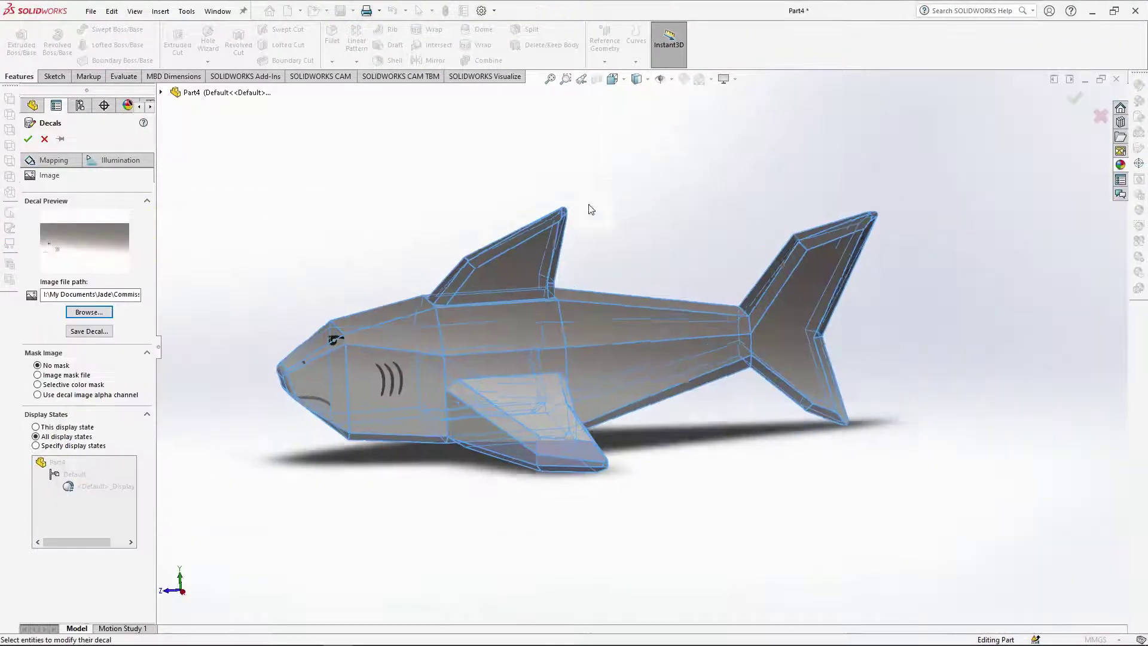
click(58, 160)
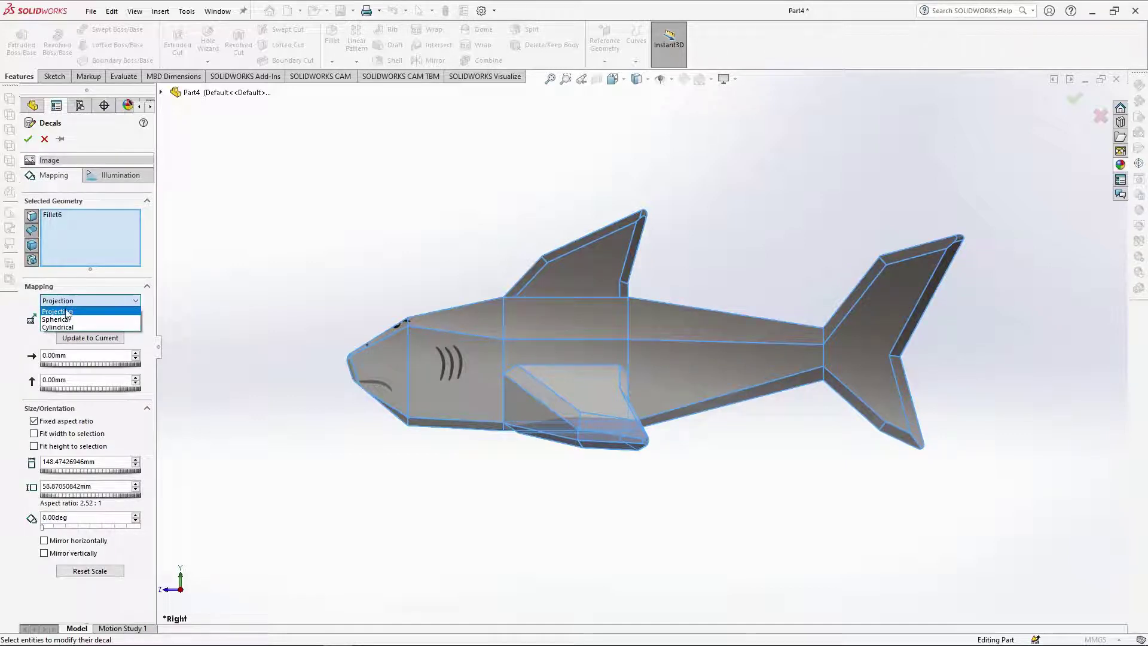
click(67, 311)
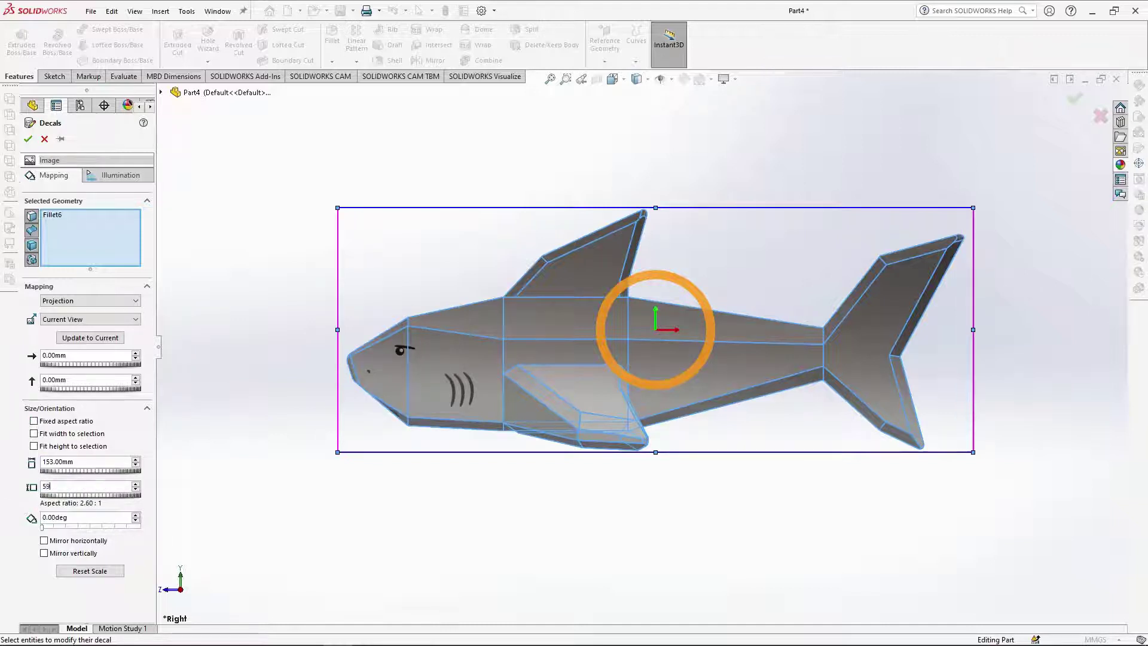
scroll(611, 347, down, 1)
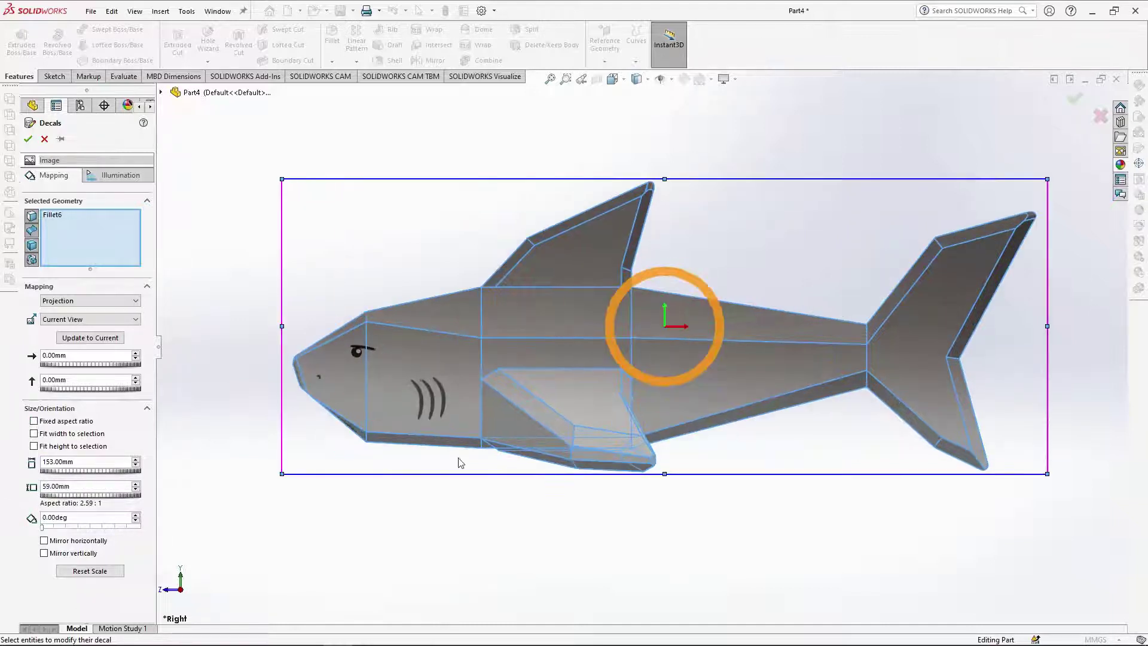
middle_drag(390, 472, 572, 466)
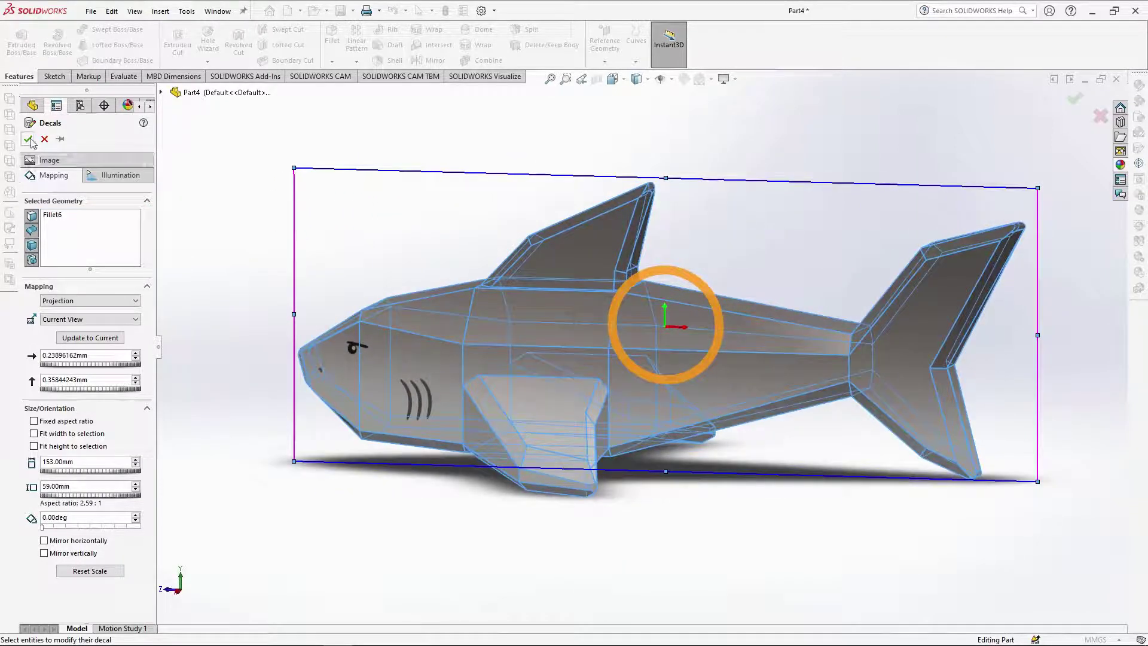